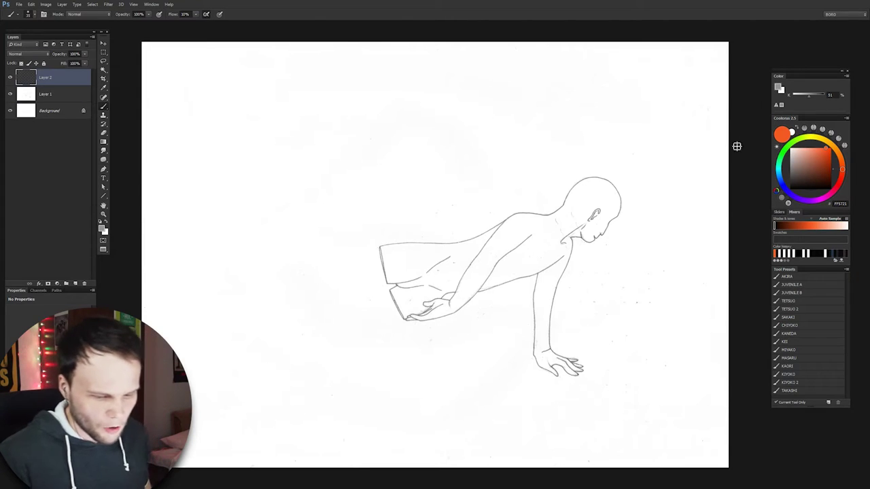
# Load a black inking brush and sketch the orb outline, left cave walls and upper-right cave edge
pyautogui.click(782, 390)
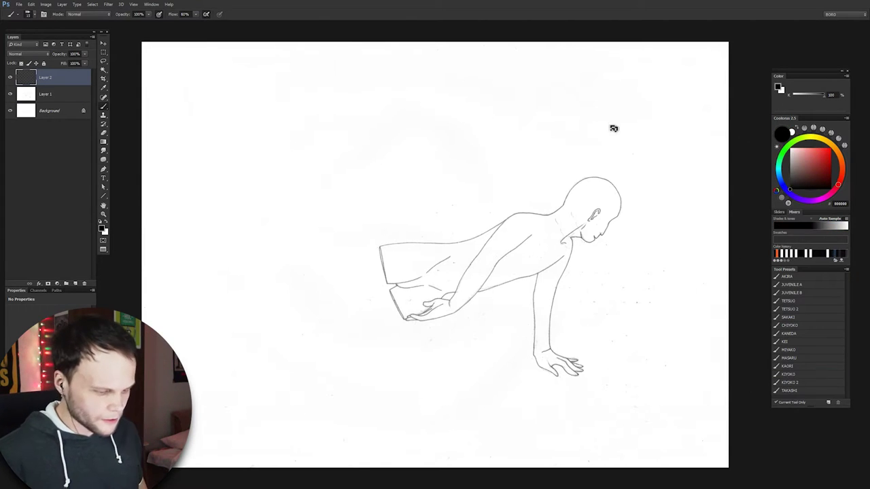
pyautogui.moveTo(358, 228)
pyautogui.mouseDown()
pyautogui.moveTo(360, 340)
pyautogui.moveTo(686, 245)
pyautogui.moveTo(363, 211)
pyautogui.mouseUp()
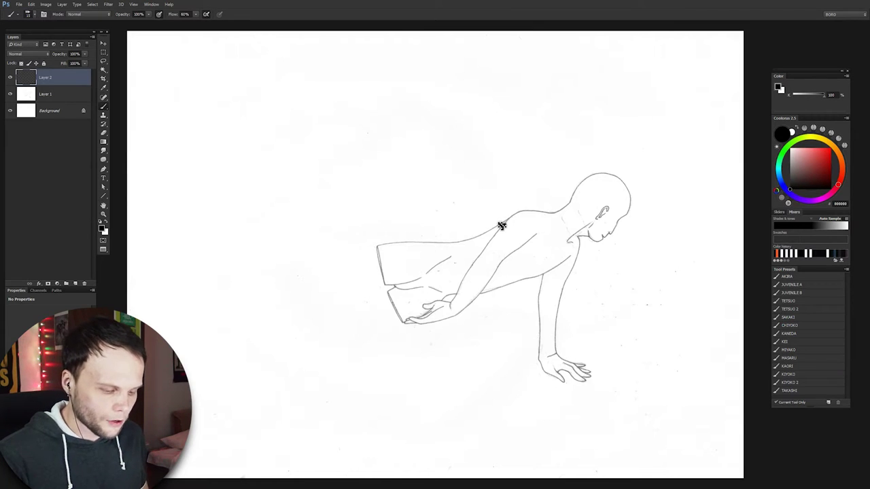
pyautogui.moveTo(411, 170); pyautogui.dragTo(372, 355)
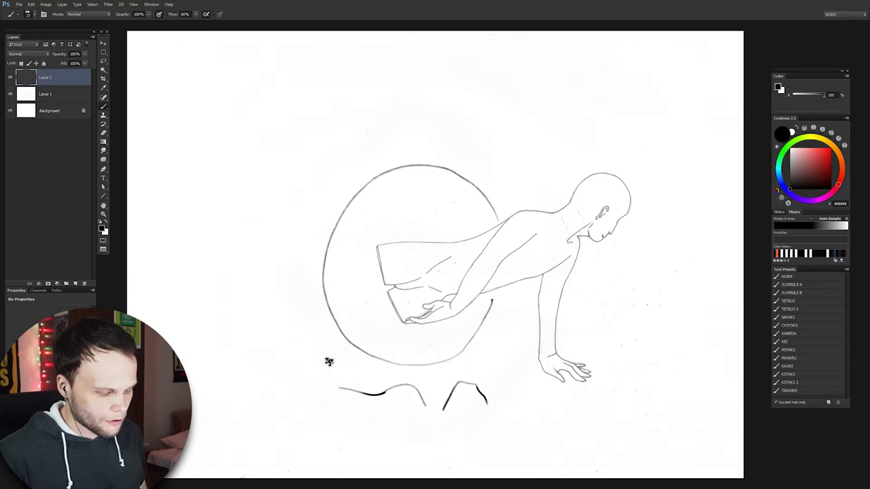
pyautogui.moveTo(338, 389); pyautogui.dragTo(293, 117)
pyautogui.moveTo(595, 39); pyautogui.dragTo(540, 209)
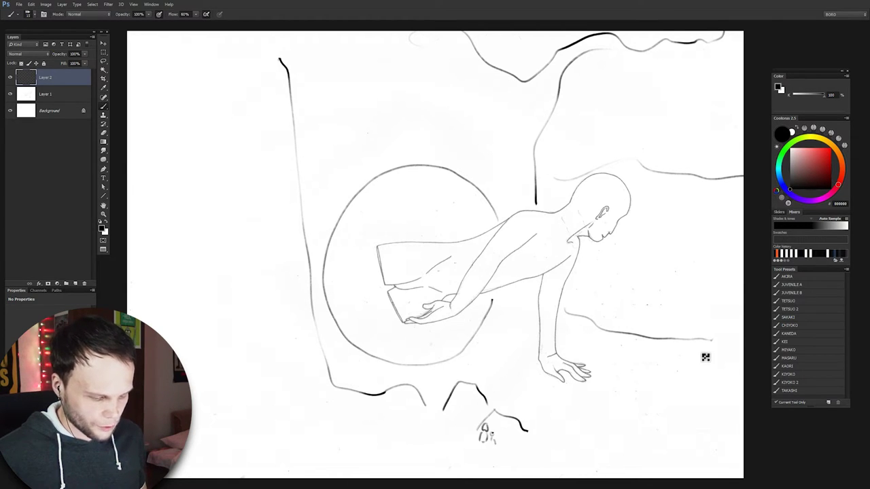
# Delete the rough cave strokes and nudge the figure sketch on Layer 1 upward
pyautogui.press('Delete')
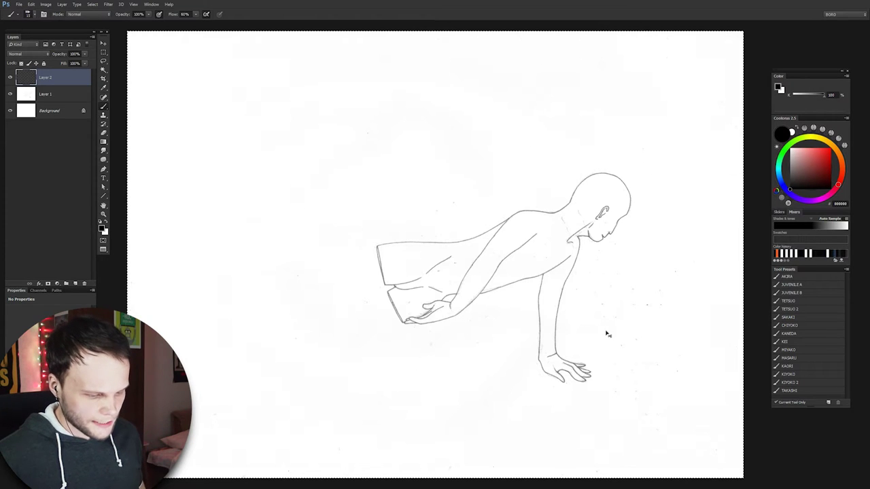
pyautogui.scroll(-2, 668, 333)
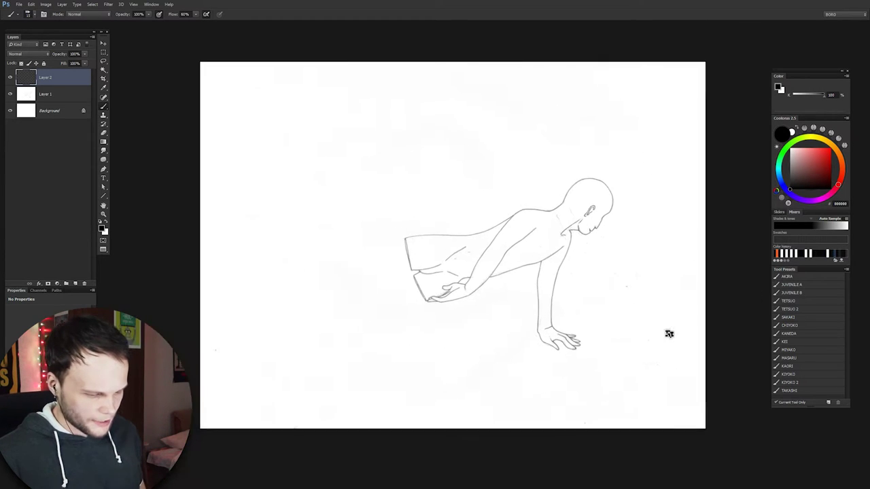
pyautogui.scroll(3, 669, 333)
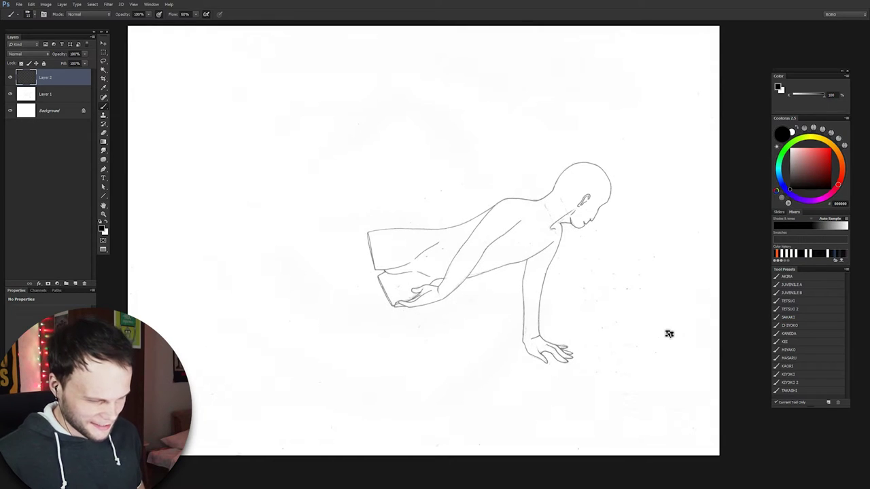
pyautogui.click(44, 94)
pyautogui.moveTo(662, 325); pyautogui.dragTo(659, 294)
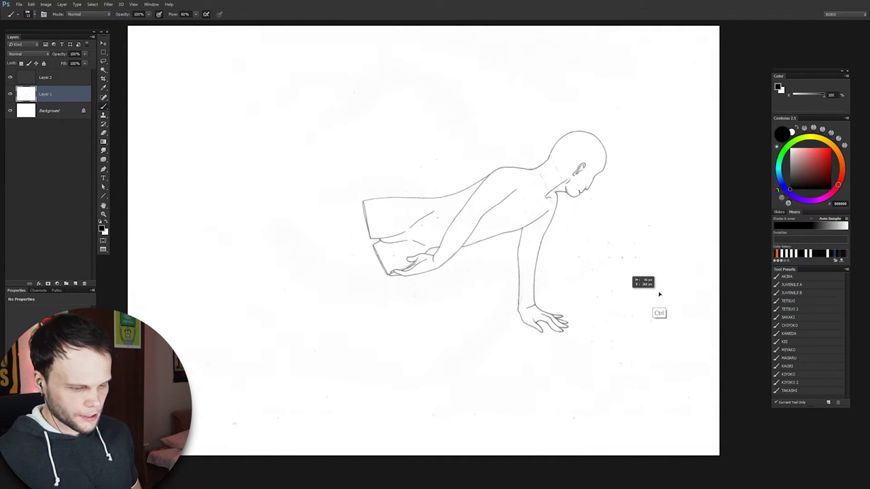
# Test guide lines while shifting the figure, undo them, and begin a faint floor line
pyautogui.moveTo(390, 149)
pyautogui.mouseDown()
pyautogui.moveTo(564, 150)
pyautogui.moveTo(554, 364)
pyautogui.mouseUp()
pyautogui.hotkey('ctrl', 'z')
pyautogui.moveTo(581, 231); pyautogui.dragTo(544, 232)
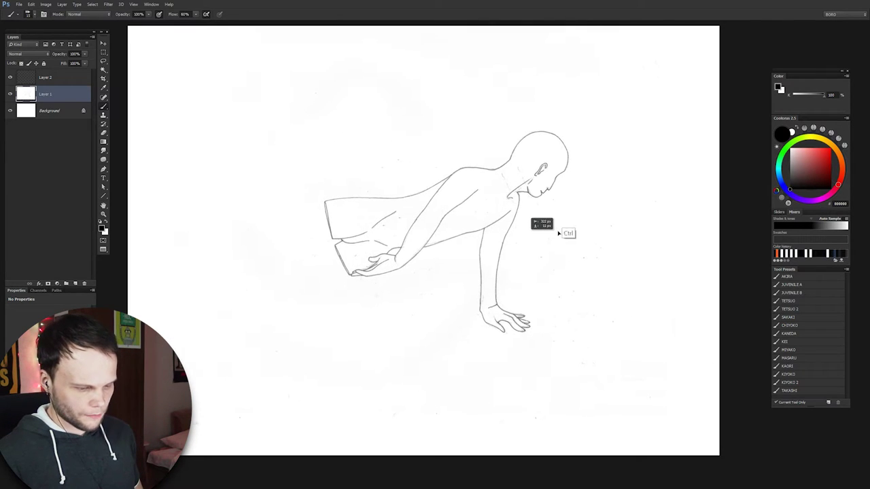
pyautogui.moveTo(535, 95); pyautogui.dragTo(556, 435)
pyautogui.moveTo(571, 160); pyautogui.dragTo(287, 169)
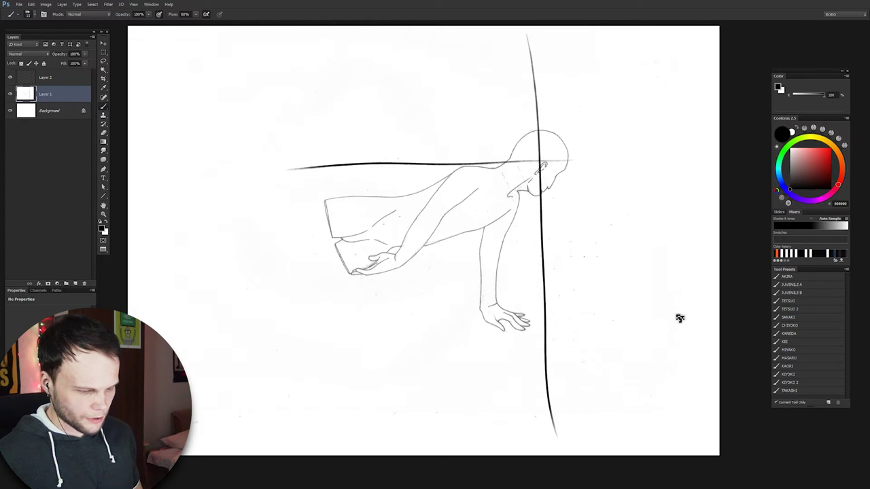
pyautogui.hotkey('ctrl', 'alt', 'z')
pyautogui.hotkey('ctrl', 'alt', 'z')
pyautogui.moveTo(601, 277); pyautogui.dragTo(621, 277)
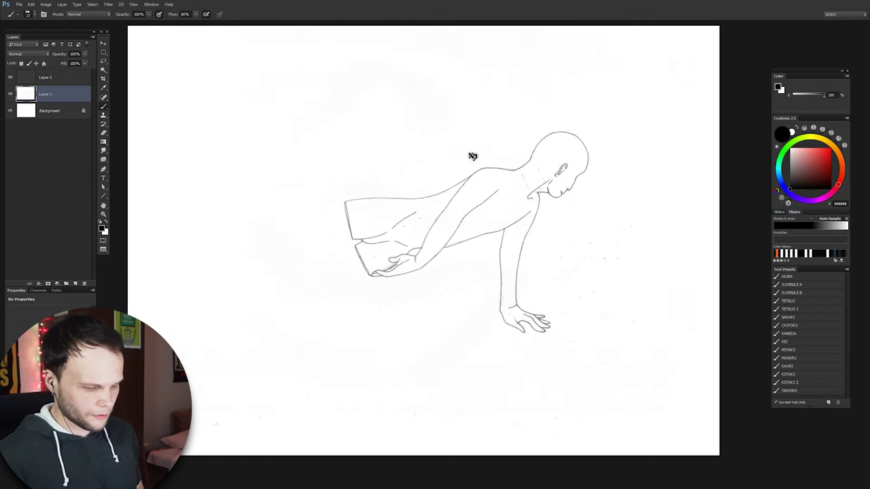
pyautogui.moveTo(468, 153); pyautogui.dragTo(537, 343)
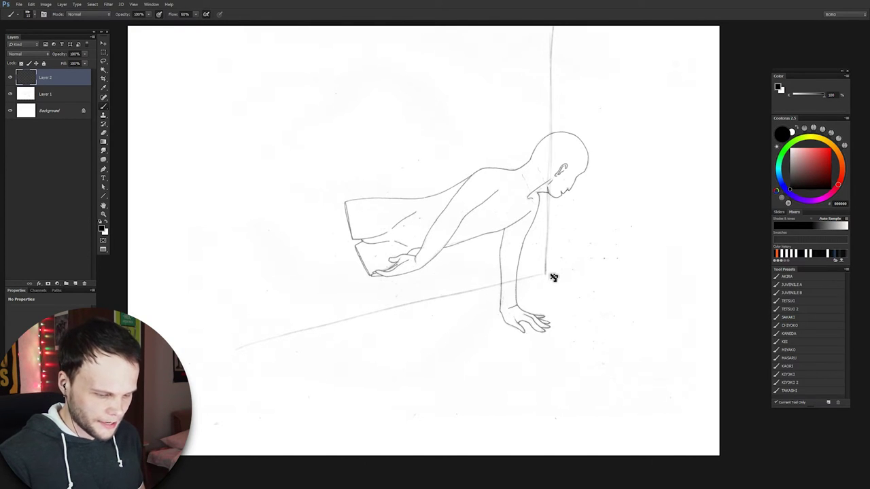
# Draw floor, vertical wall and frame-edge guide lines around the figure, then delete them
pyautogui.moveTo(547, 276); pyautogui.dragTo(707, 302)
pyautogui.moveTo(446, 88); pyautogui.dragTo(446, 316)
pyautogui.moveTo(348, 112); pyautogui.dragTo(354, 291)
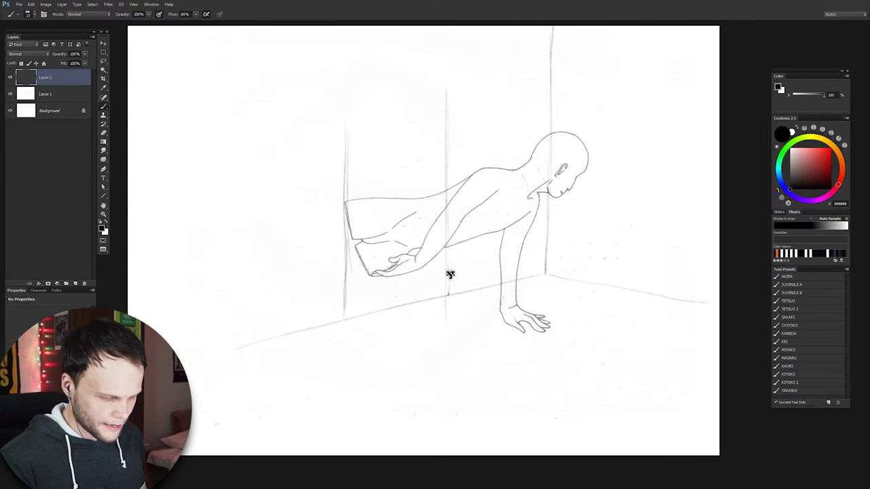
pyautogui.moveTo(345, 288); pyautogui.dragTo(447, 273)
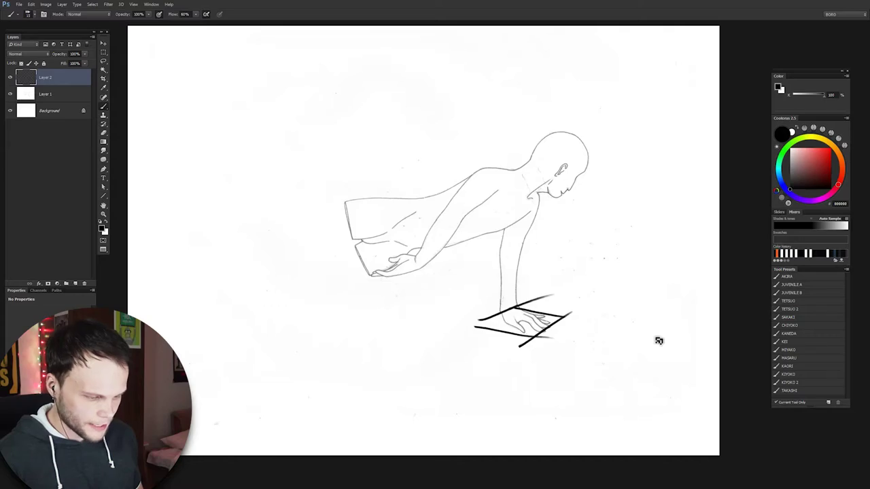
pyautogui.press('Delete')
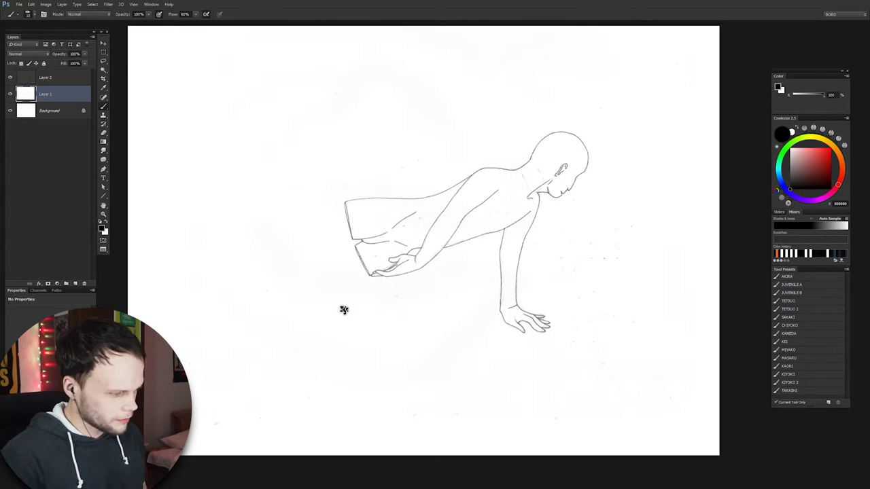
# On the figure sketch layer, erase the stroke at the bottom of the supporting limb
pyautogui.hotkey('alt', '[')
pyautogui.press('e')
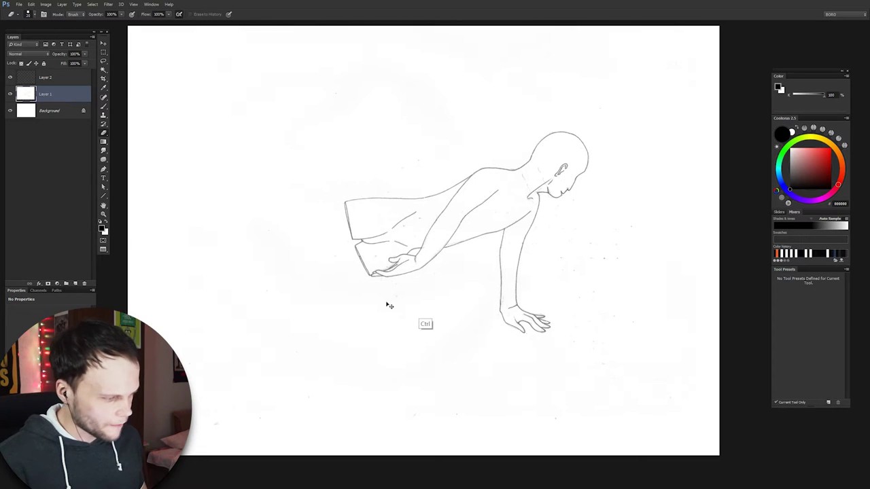
pyautogui.hotkey('ctrl', 'z')
pyautogui.hotkey('ctrl', 'z')
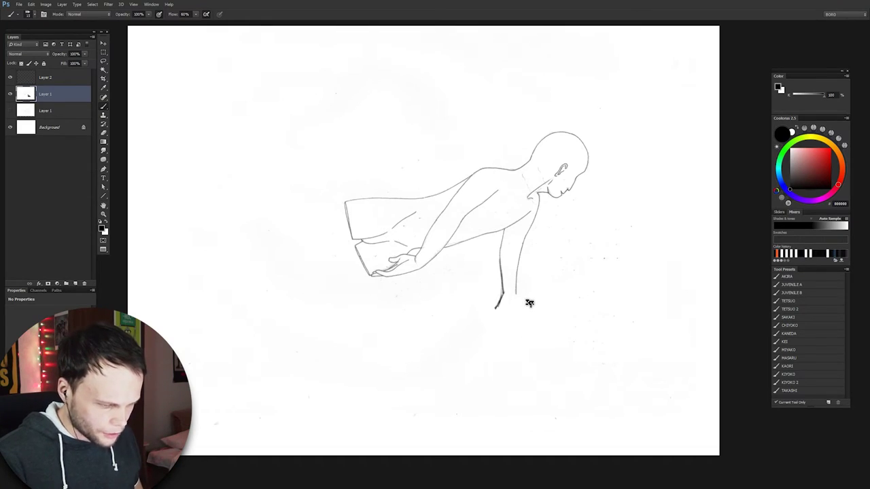
pyautogui.hotkey('ctrl', 'z')
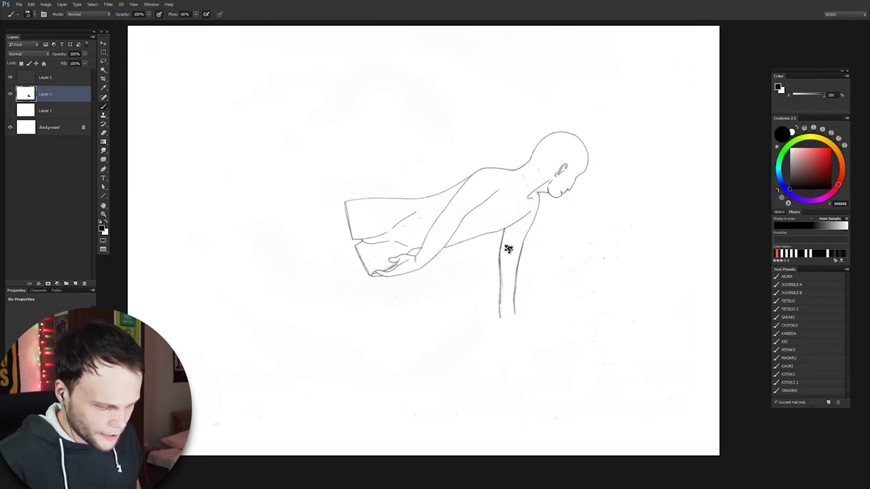
# Extend the limb outline, draw a foot with toes, and lasso it lower
pyautogui.moveTo(503, 256); pyautogui.dragTo(499, 316)
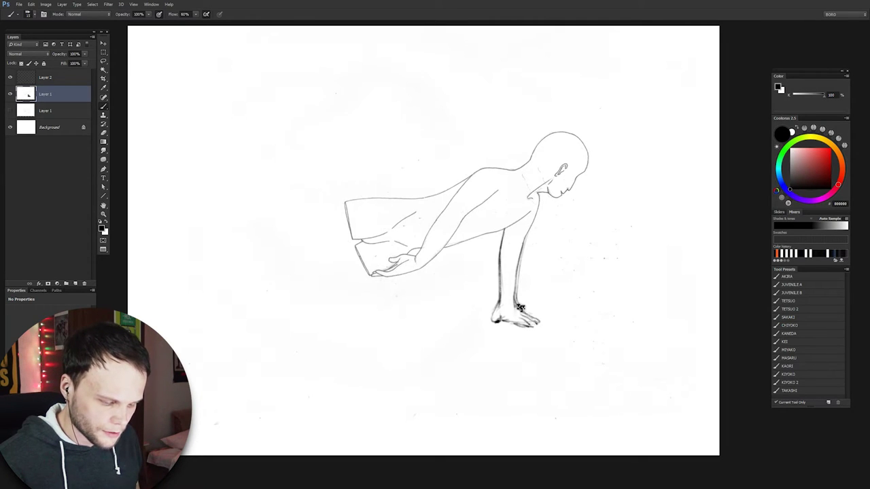
pyautogui.moveTo(520, 308); pyautogui.dragTo(529, 325)
pyautogui.press('l')
pyautogui.moveTo(490, 346)
pyautogui.mouseDown()
pyautogui.moveTo(548, 344)
pyautogui.moveTo(535, 374)
pyautogui.mouseUp()
pyautogui.press('b')
# Ink the limb darker, joining it to the foot, and shade the torso
pyautogui.moveTo(520, 258)
pyautogui.mouseDown()
pyautogui.moveTo(516, 330)
pyautogui.moveTo(500, 319)
pyautogui.mouseUp()
pyautogui.moveTo(537, 204); pyautogui.dragTo(511, 235)
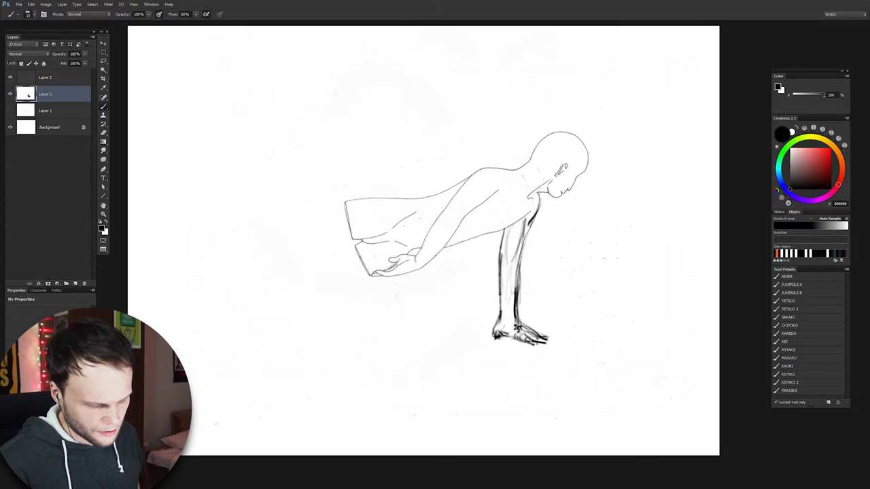
pyautogui.moveTo(502, 267); pyautogui.dragTo(502, 330)
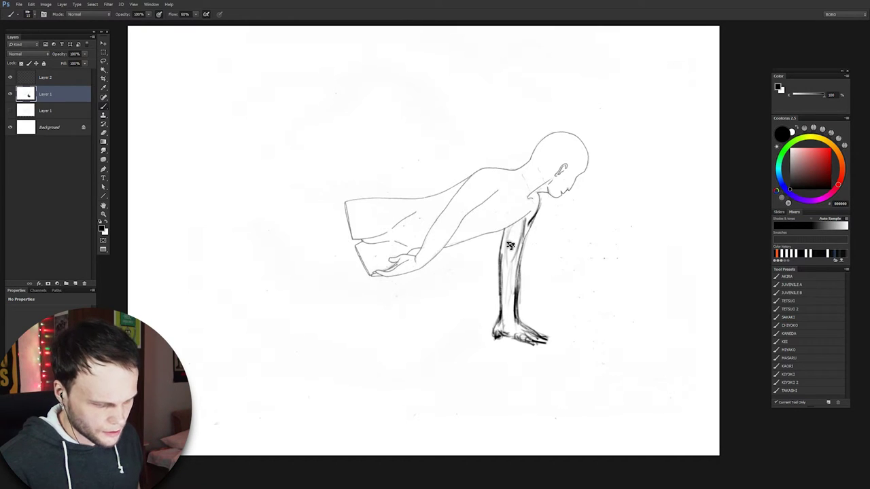
pyautogui.moveTo(499, 192)
pyautogui.mouseDown()
pyautogui.moveTo(479, 199)
pyautogui.moveTo(477, 212)
pyautogui.moveTo(416, 234)
pyautogui.mouseUp()
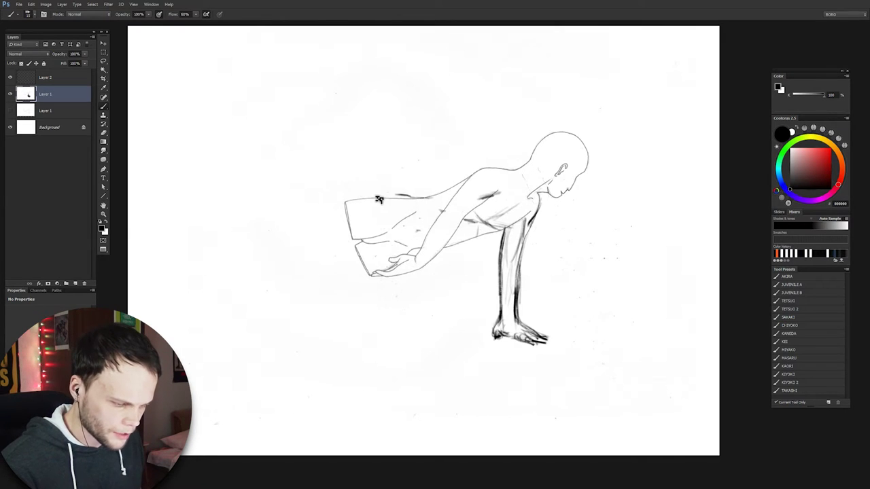
# Darken the back, shoulder and lower torso lines and the box's top edge
pyautogui.moveTo(431, 202)
pyautogui.mouseDown()
pyautogui.moveTo(472, 175)
pyautogui.moveTo(435, 203)
pyautogui.mouseUp()
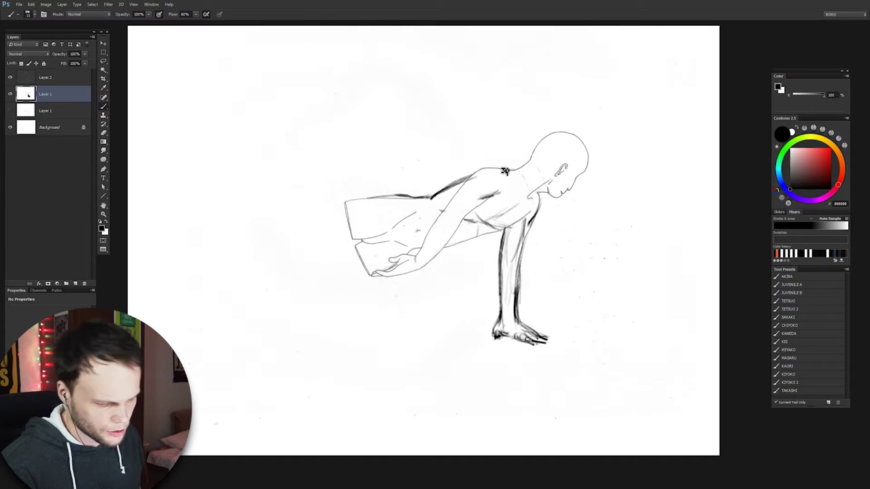
pyautogui.moveTo(514, 226); pyautogui.dragTo(465, 241)
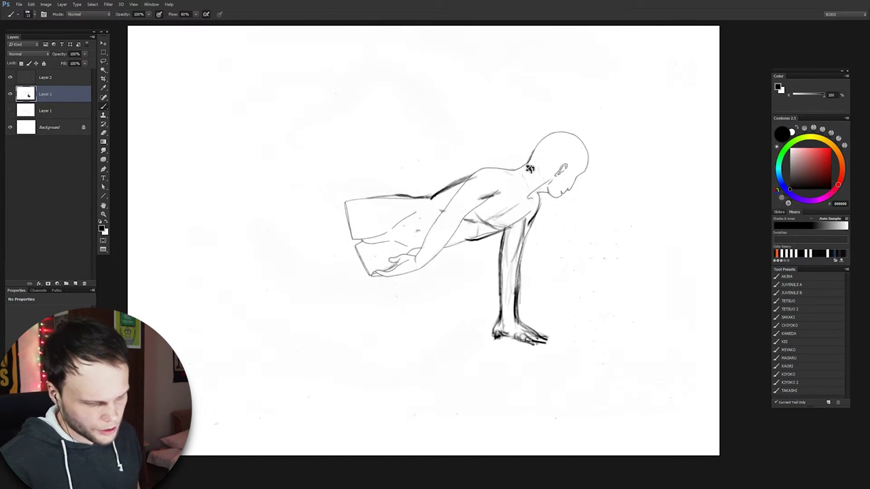
pyautogui.press('e')
pyautogui.press('b')
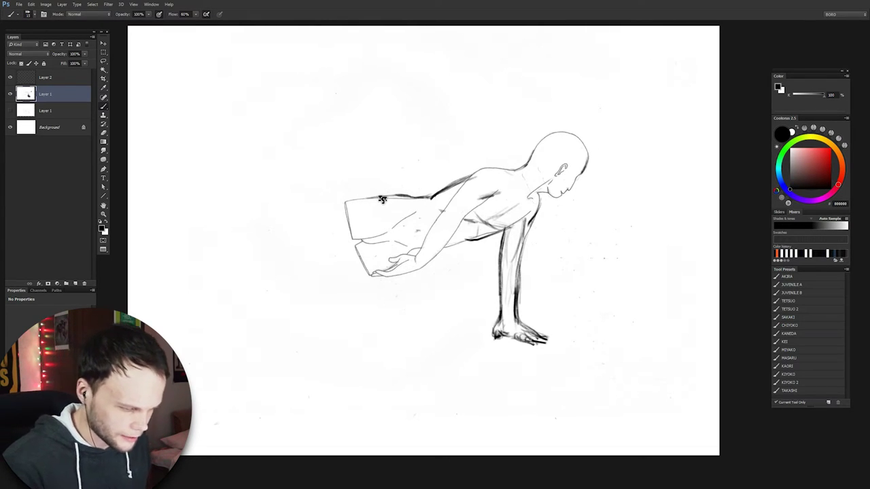
pyautogui.moveTo(348, 202); pyautogui.dragTo(428, 197)
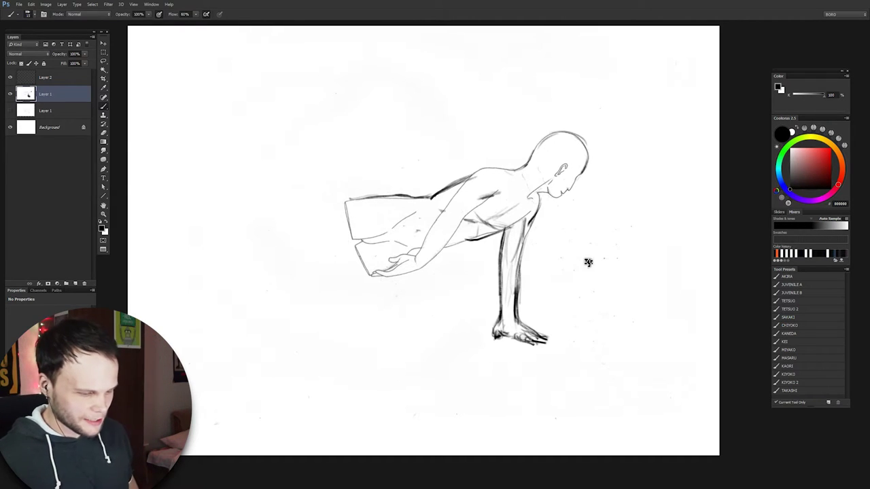
# Erase the box's left edge and the faint loose ends of the arm strokes
pyautogui.press('e')
pyautogui.moveTo(346, 201); pyautogui.dragTo(350, 258)
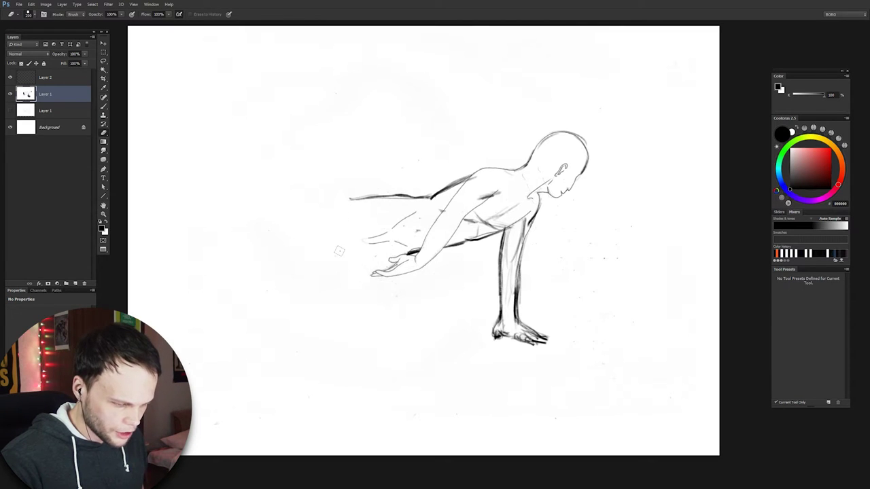
pyautogui.moveTo(348, 198); pyautogui.dragTo(356, 198)
pyautogui.press('b')
pyautogui.press('e')
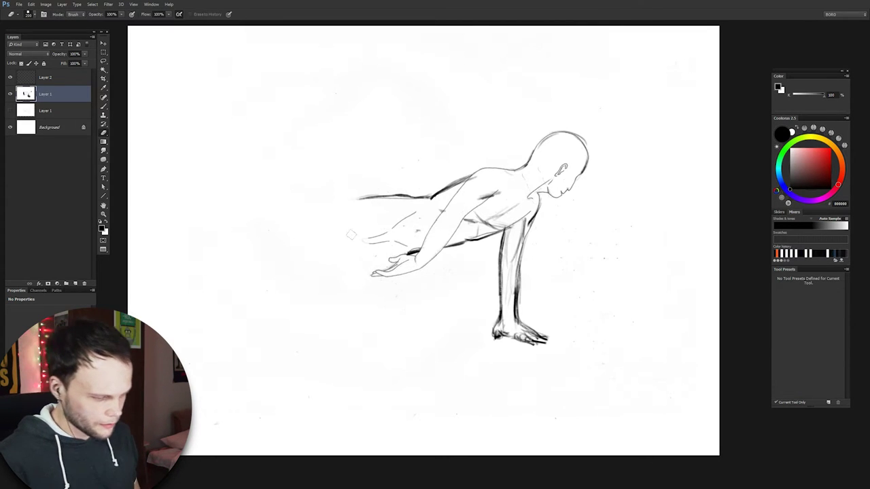
pyautogui.moveTo(364, 241); pyautogui.dragTo(372, 241)
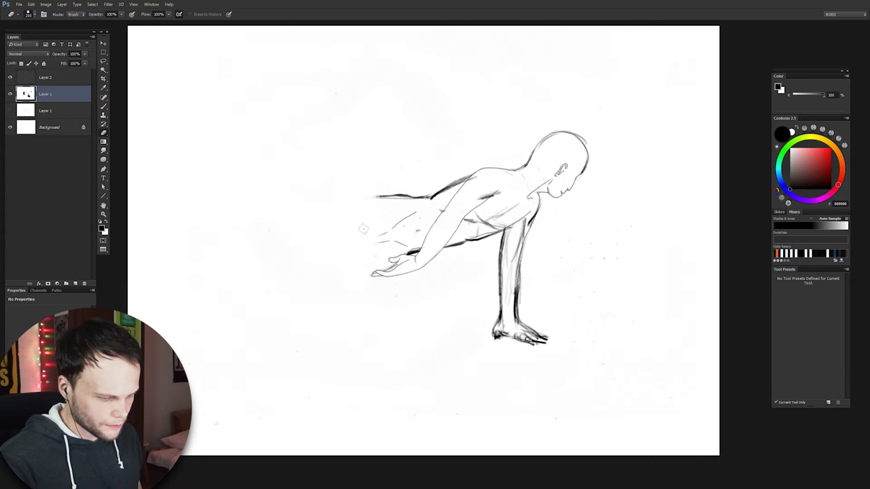
# Darken the figure's feet strokes, ending on Layer 2
pyautogui.press('b')
pyautogui.hotkey('alt', ']')
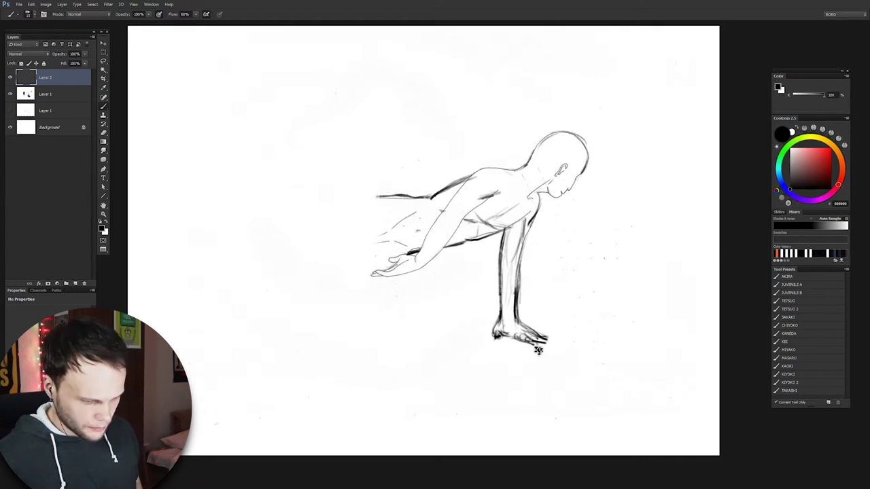
pyautogui.hotkey('alt', '[')
pyautogui.press('e')
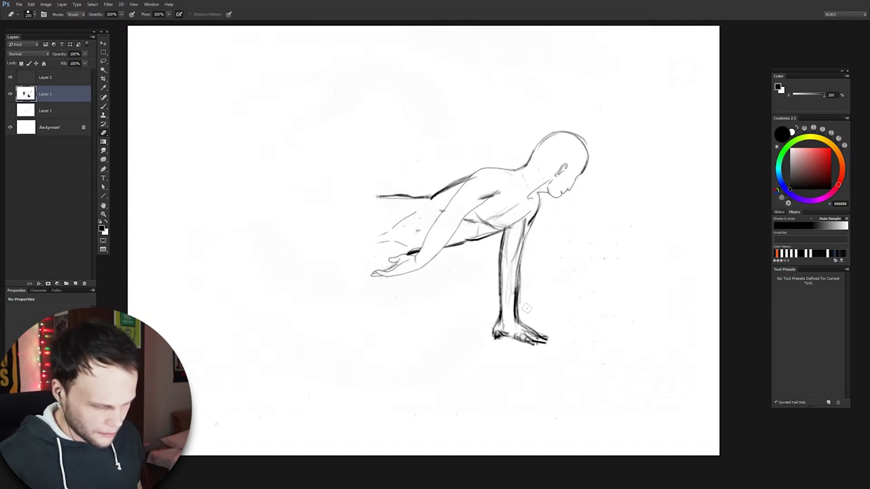
pyautogui.press('b')
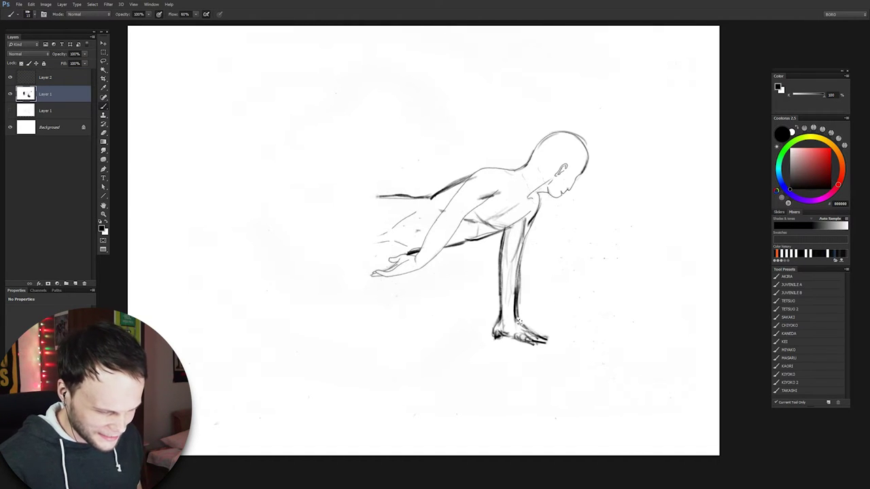
pyautogui.moveTo(518, 320); pyautogui.dragTo(543, 340)
pyautogui.hotkey('alt', ']')
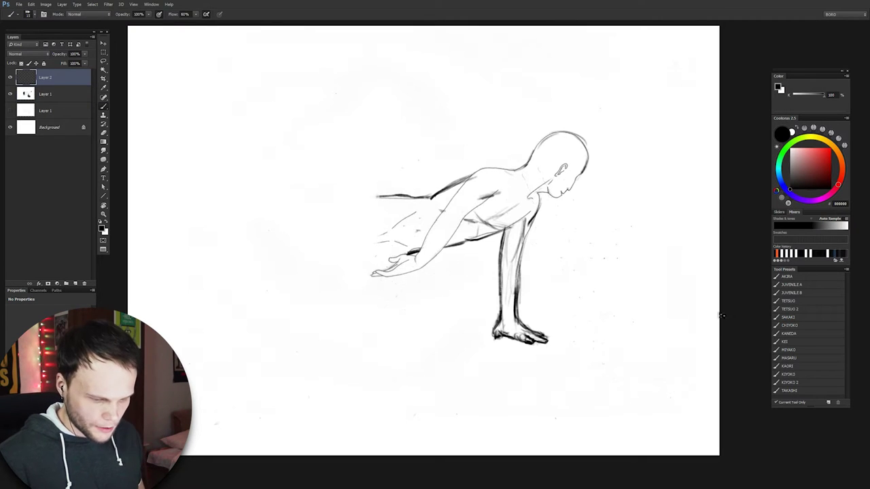
# Draw the diagonal ground line and wavy rock edges behind and right of the figure
pyautogui.moveTo(722, 316); pyautogui.dragTo(432, 381)
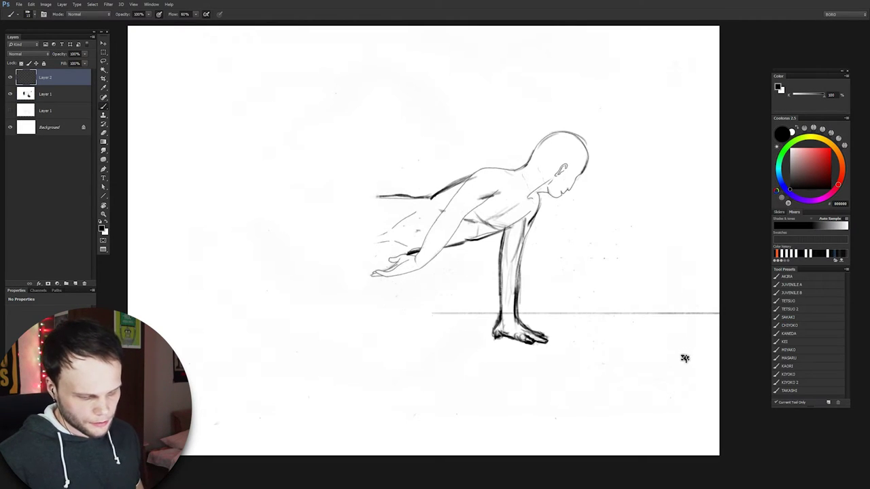
pyautogui.hotkey('ctrl', 'z')
pyautogui.moveTo(631, 317)
pyautogui.mouseDown()
pyautogui.moveTo(356, 346)
pyautogui.moveTo(178, 346)
pyautogui.mouseUp()
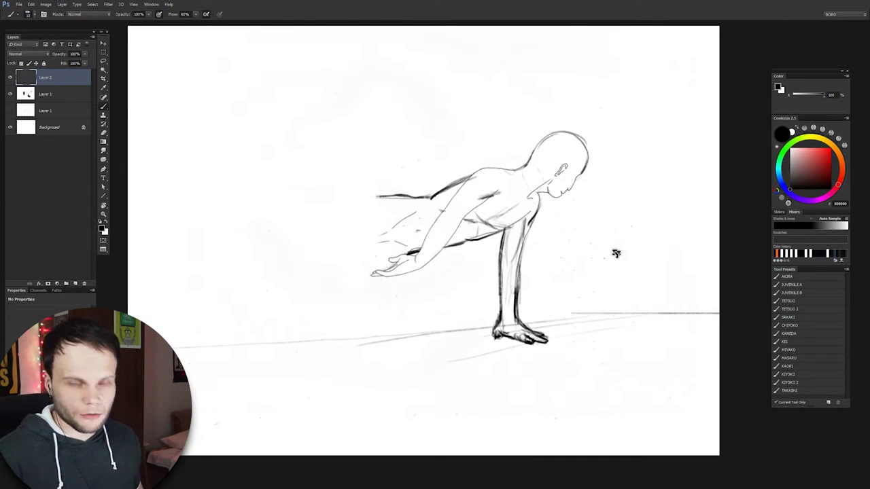
pyautogui.scroll(2, 605, 217)
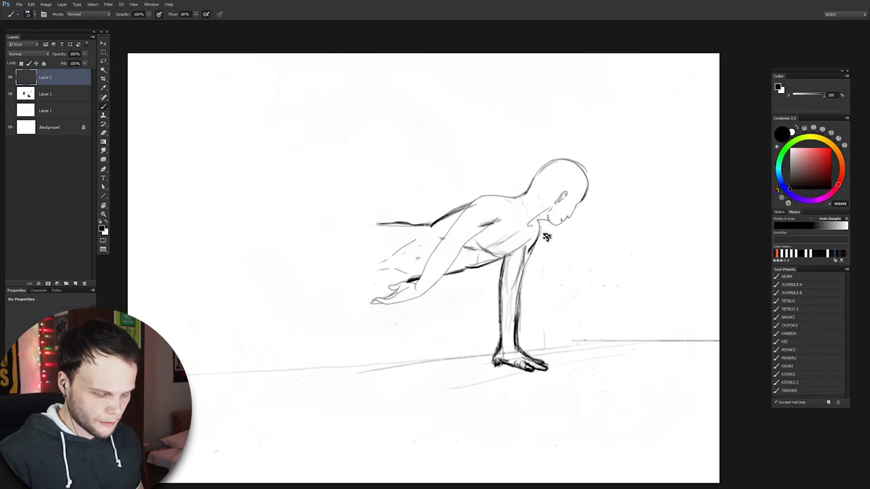
pyautogui.moveTo(544, 273)
pyautogui.mouseDown()
pyautogui.moveTo(612, 334)
pyautogui.moveTo(709, 364)
pyautogui.mouseUp()
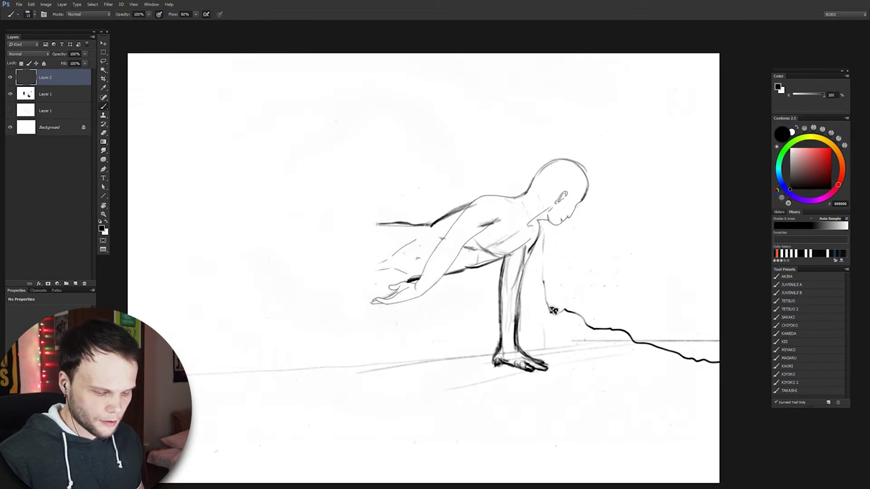
pyautogui.moveTo(544, 274); pyautogui.dragTo(544, 235)
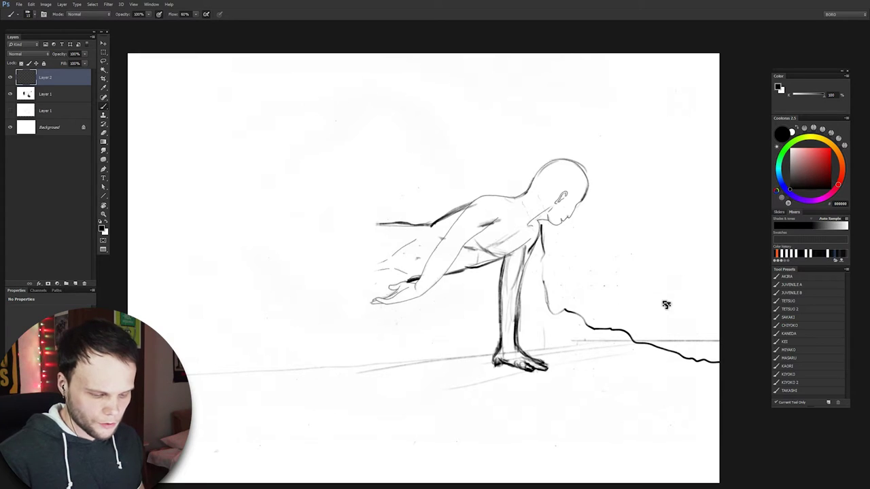
pyautogui.moveTo(636, 339); pyautogui.dragTo(666, 337)
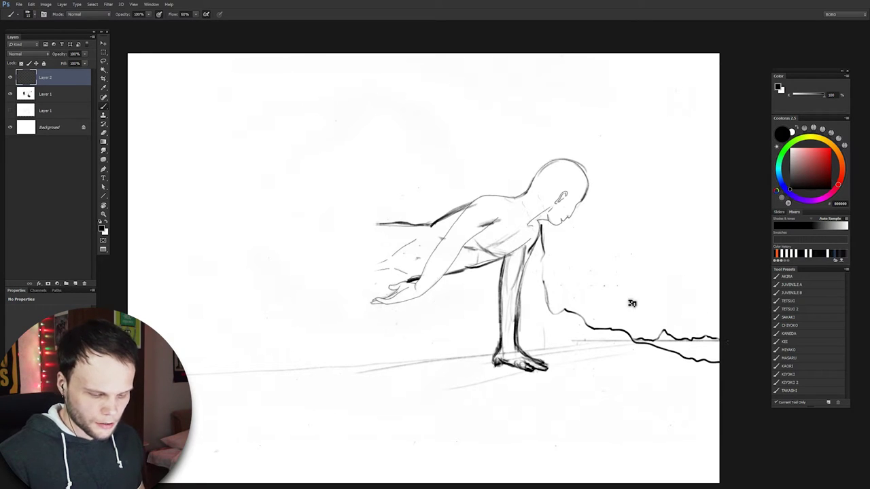
# Sketch the cave hole arc, rock lines, a large upper-left oval and a centre-left circle
pyautogui.moveTo(541, 166); pyautogui.dragTo(571, 54)
pyautogui.moveTo(486, 197)
pyautogui.mouseDown()
pyautogui.moveTo(412, 306)
pyautogui.moveTo(486, 269)
pyautogui.mouseUp()
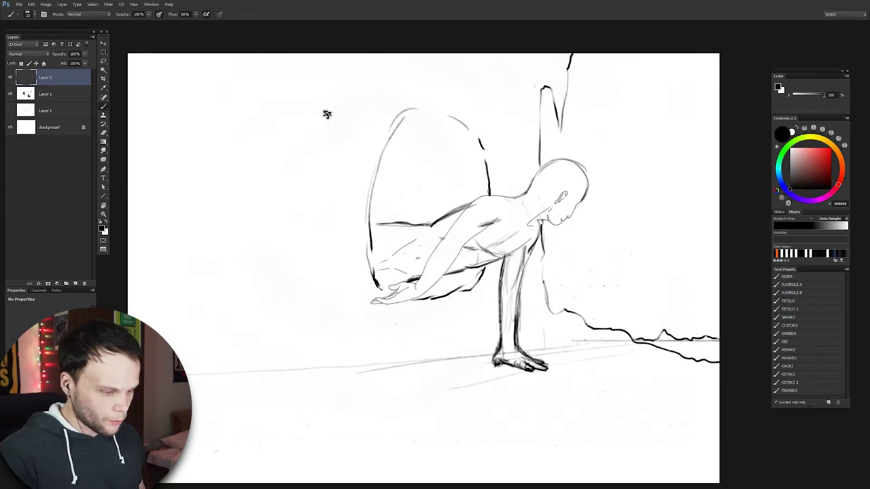
pyautogui.moveTo(338, 54)
pyautogui.mouseDown()
pyautogui.moveTo(349, 89)
pyautogui.moveTo(286, 210)
pyautogui.mouseUp()
pyautogui.moveTo(184, 58)
pyautogui.mouseDown()
pyautogui.moveTo(223, 194)
pyautogui.moveTo(241, 214)
pyautogui.moveTo(303, 206)
pyautogui.mouseUp()
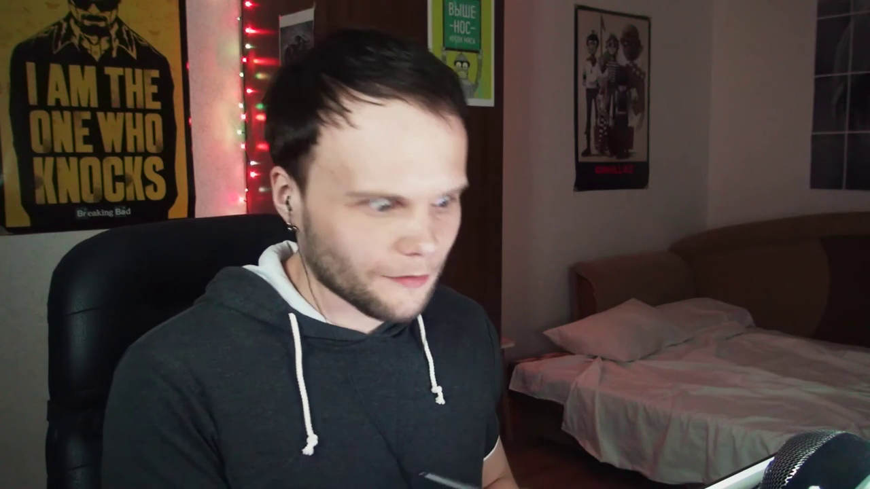
pyautogui.moveTo(195, 55)
pyautogui.mouseDown()
pyautogui.moveTo(189, 109)
pyautogui.moveTo(292, 212)
pyautogui.mouseUp()
pyautogui.moveTo(299, 229); pyautogui.dragTo(345, 305)
# Trim the horizon's left part and add the left rock contour, a stalactite and a floor rock arch
pyautogui.press('e')
pyautogui.moveTo(381, 367); pyautogui.dragTo(187, 372)
pyautogui.press('b')
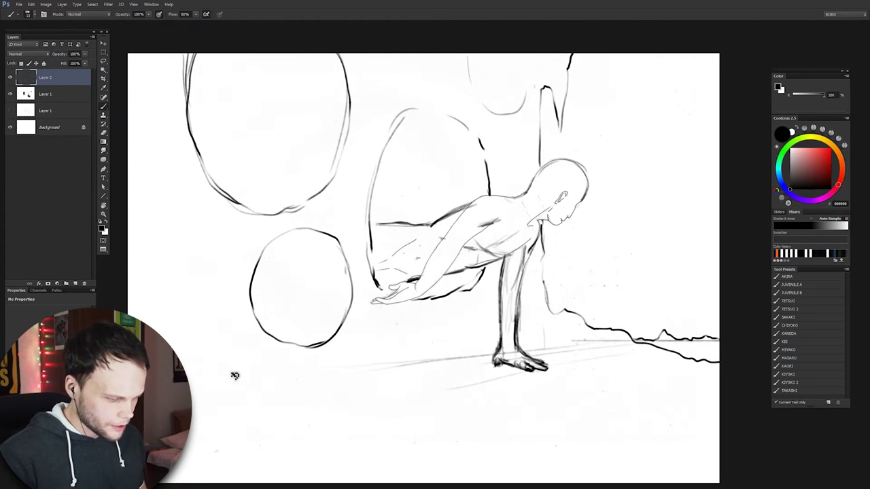
pyautogui.moveTo(128, 272); pyautogui.dragTo(340, 484)
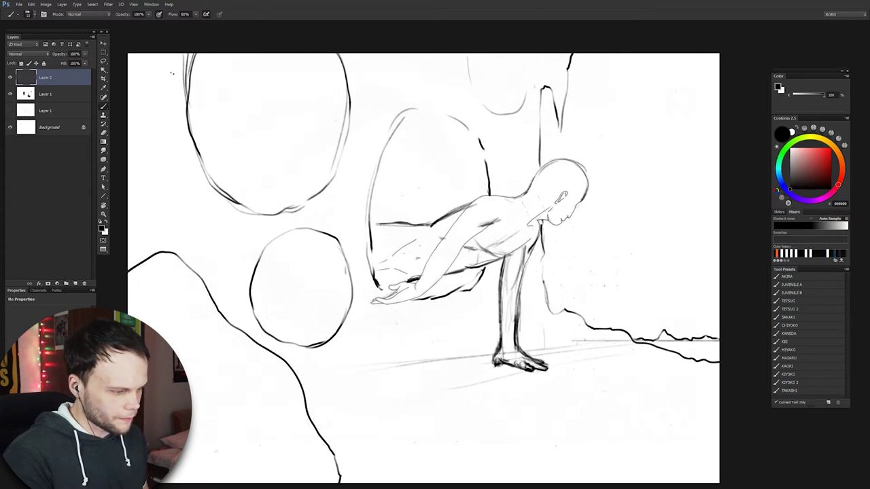
pyautogui.moveTo(174, 54); pyautogui.dragTo(130, 126)
pyautogui.moveTo(379, 384); pyautogui.dragTo(449, 408)
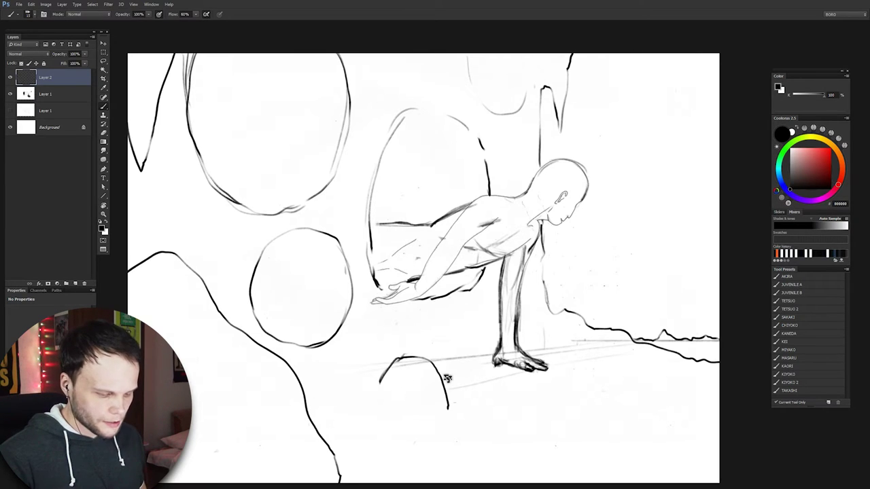
pyautogui.moveTo(435, 362); pyautogui.dragTo(449, 410)
pyautogui.moveTo(379, 380); pyautogui.dragTo(393, 430)
# Add a small lower-right stone, delete the bone sketch, and mirror the canvas to check
pyautogui.moveTo(595, 408); pyautogui.dragTo(631, 411)
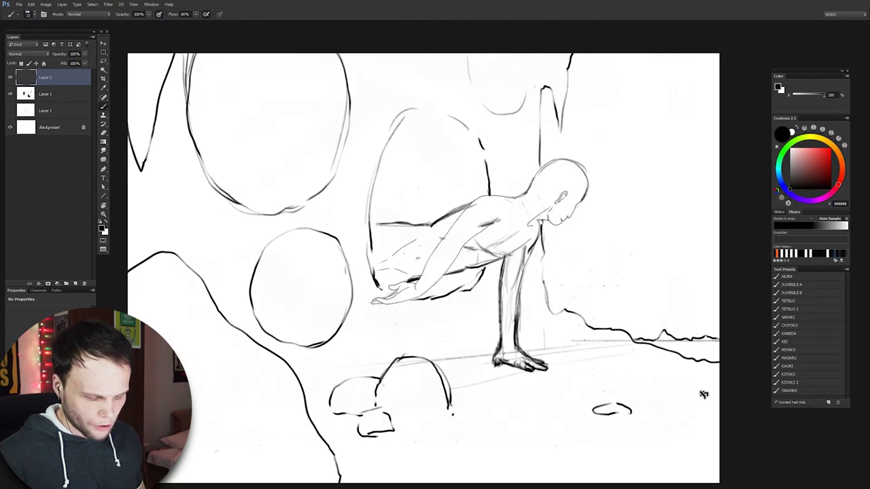
pyautogui.moveTo(598, 429)
pyautogui.mouseDown()
pyautogui.moveTo(577, 468)
pyautogui.moveTo(714, 407)
pyautogui.moveTo(615, 427)
pyautogui.mouseUp()
pyautogui.press('l')
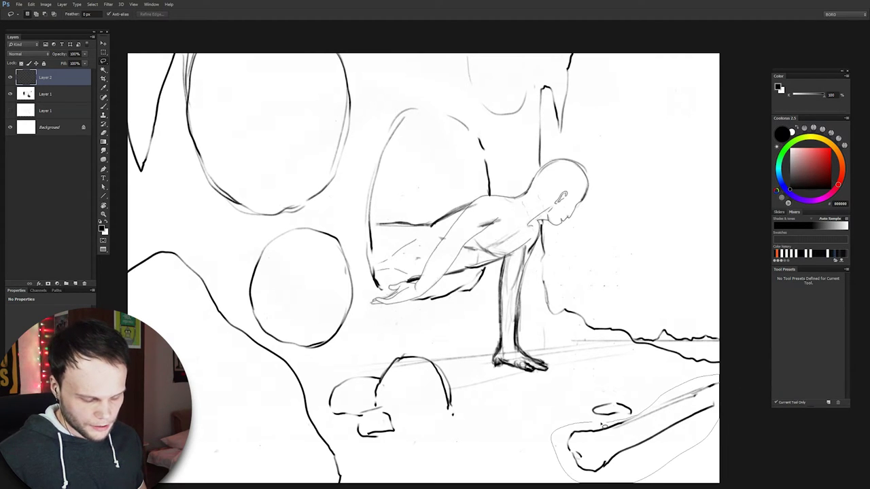
pyautogui.press('b')
pyautogui.press('Delete')
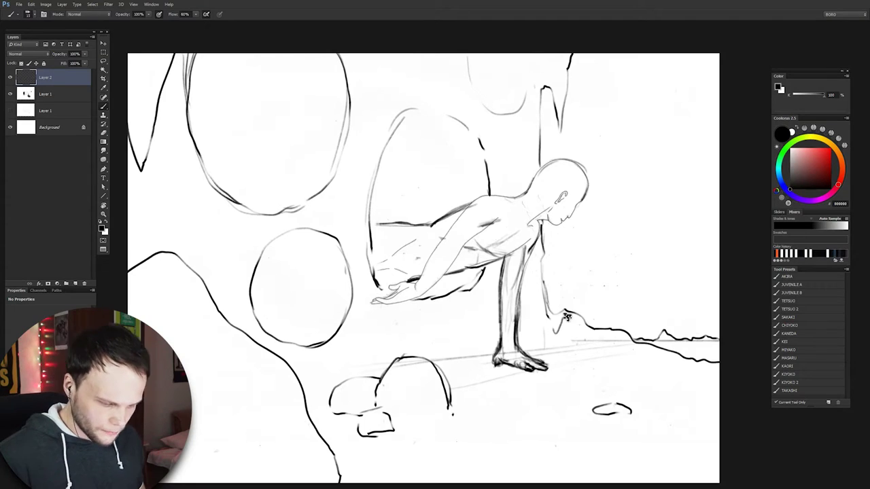
pyautogui.hotkey('ctrl', 'h')
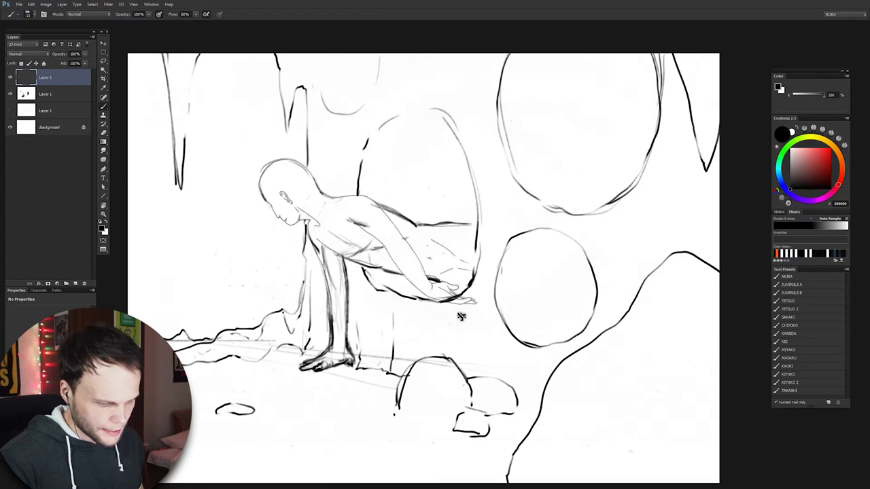
# Darken the central cave opening and hatch the upper-right and central ovals
pyautogui.moveTo(366, 145); pyautogui.dragTo(457, 126)
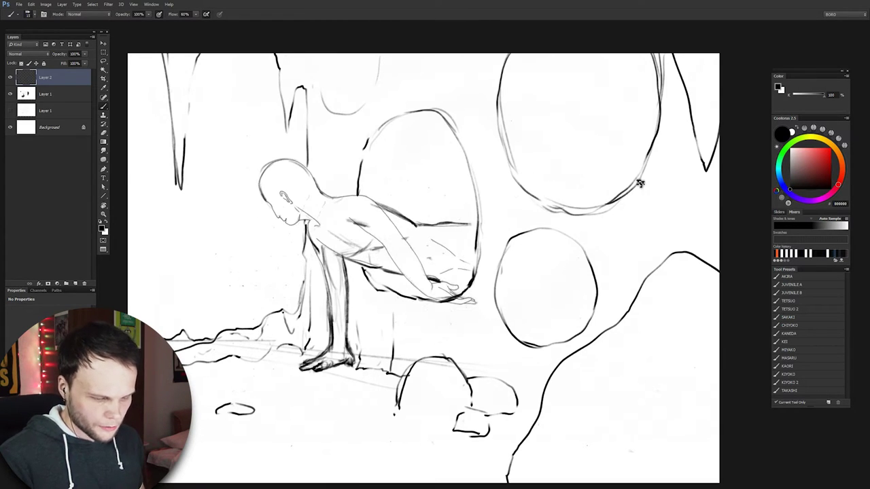
pyautogui.moveTo(608, 188); pyautogui.dragTo(572, 200)
pyautogui.moveTo(599, 61); pyautogui.dragTo(585, 194)
pyautogui.moveTo(422, 119); pyautogui.dragTo(415, 217)
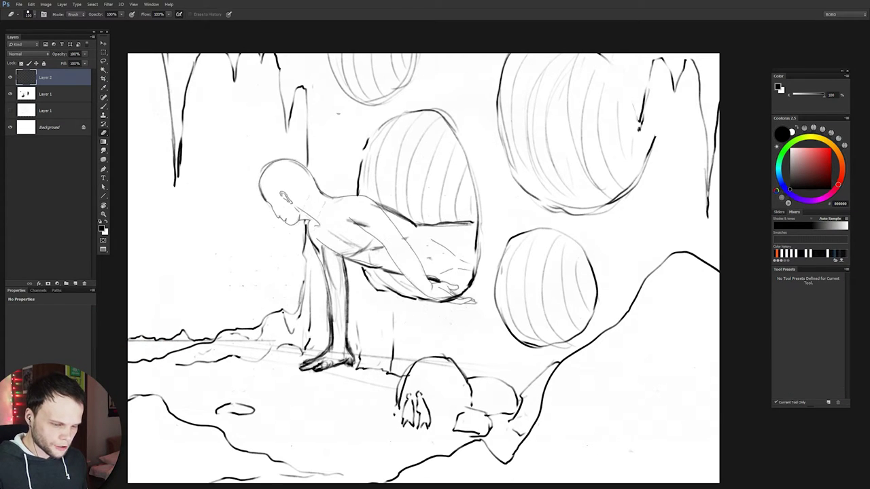
# Add an upper-right stalactite, shorten a tip, and scatter pebbles and texture on the ground
pyautogui.press('b')
pyautogui.moveTo(652, 57); pyautogui.dragTo(644, 102)
pyautogui.press('e')
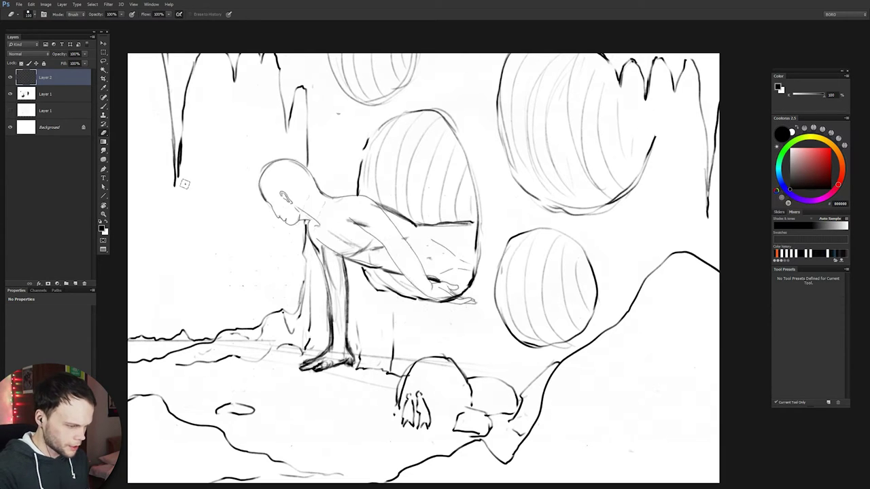
pyautogui.moveTo(168, 184); pyautogui.dragTo(178, 178)
pyautogui.press('b')
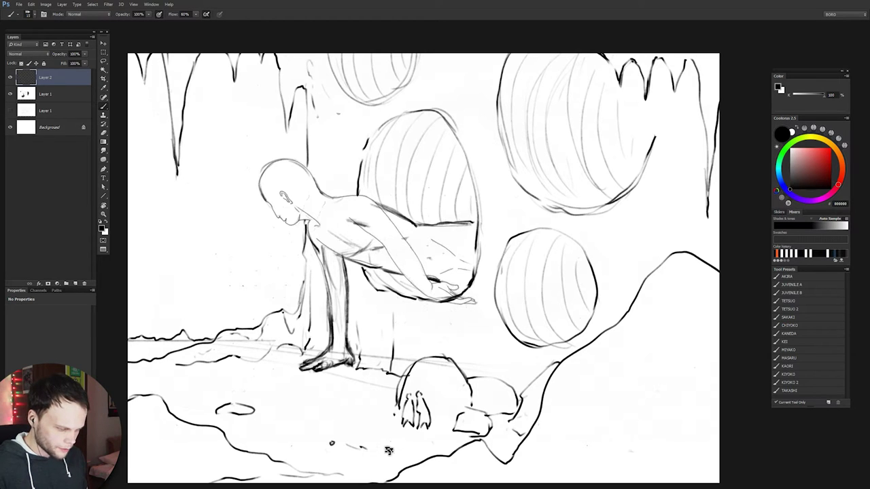
pyautogui.moveTo(272, 425)
pyautogui.mouseDown()
pyautogui.moveTo(309, 425)
pyautogui.moveTo(333, 442)
pyautogui.mouseUp()
pyautogui.moveTo(129, 344); pyautogui.dragTo(184, 336)
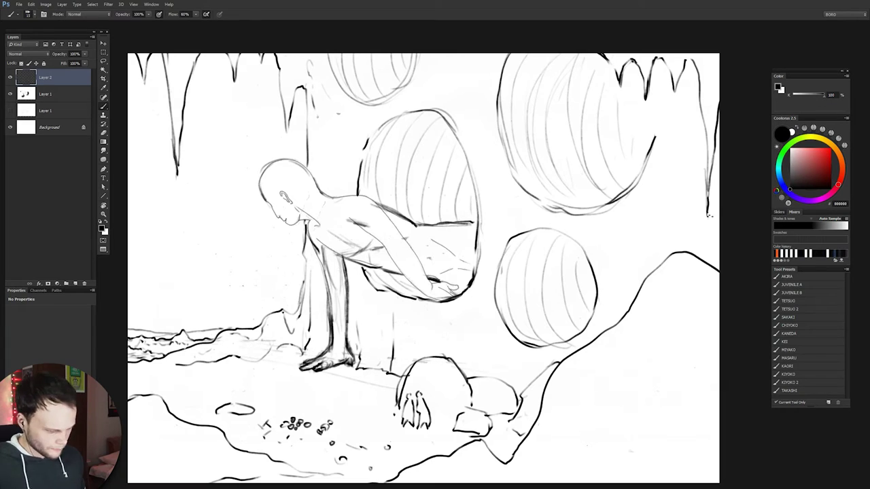
# Move the rock with the tiny figures to the right and deselect
pyautogui.press('l')
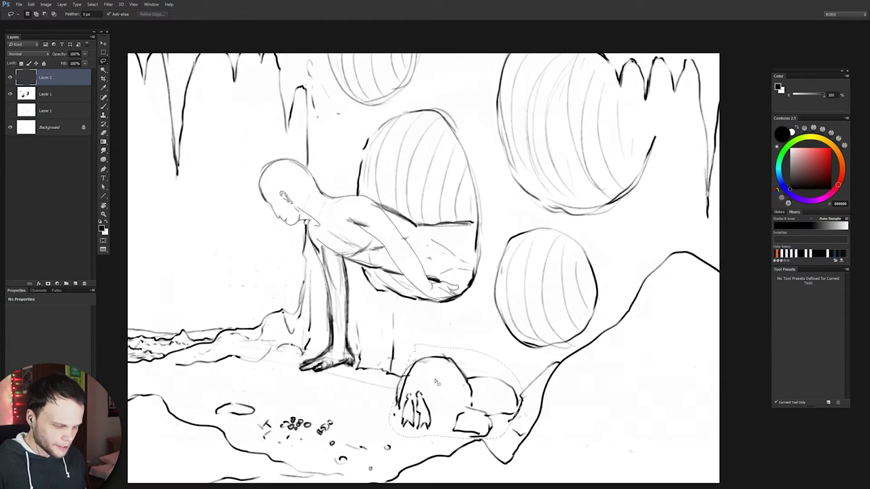
pyautogui.press('b')
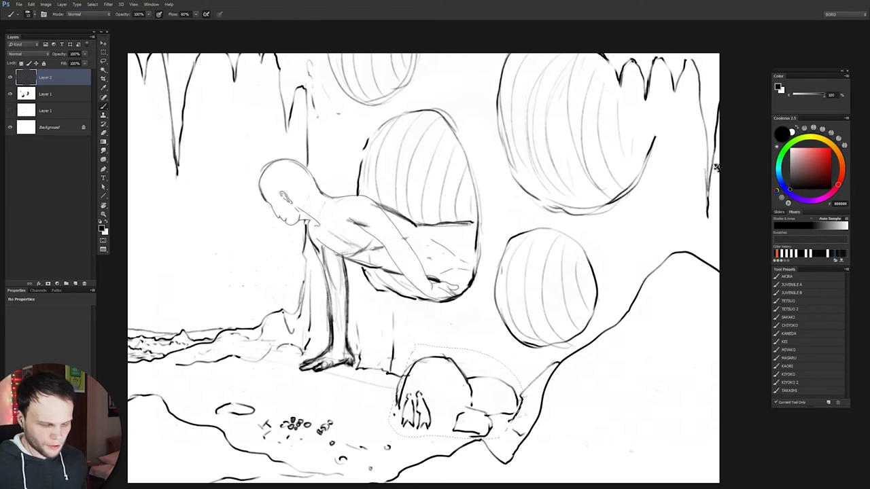
pyautogui.moveTo(530, 214); pyautogui.dragTo(584, 216)
pyautogui.hotkey('ctrl', 'd')
# Draw stone pillars beside the rock and on the right, and hatch the right slope
pyautogui.moveTo(408, 320); pyautogui.dragTo(401, 394)
pyautogui.moveTo(662, 139); pyautogui.dragTo(660, 261)
pyautogui.moveTo(661, 71); pyautogui.dragTo(662, 146)
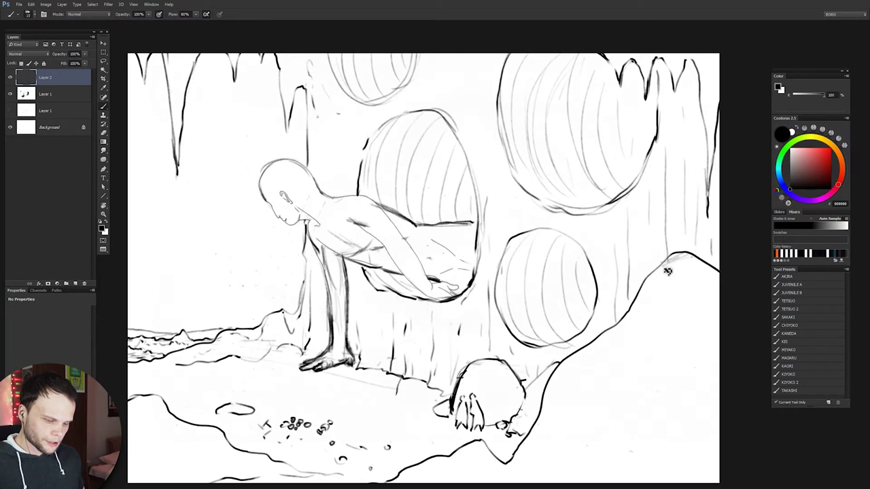
pyautogui.moveTo(652, 282)
pyautogui.mouseDown()
pyautogui.moveTo(696, 261)
pyautogui.moveTo(713, 264)
pyautogui.mouseUp()
pyautogui.moveTo(642, 298); pyautogui.dragTo(717, 270)
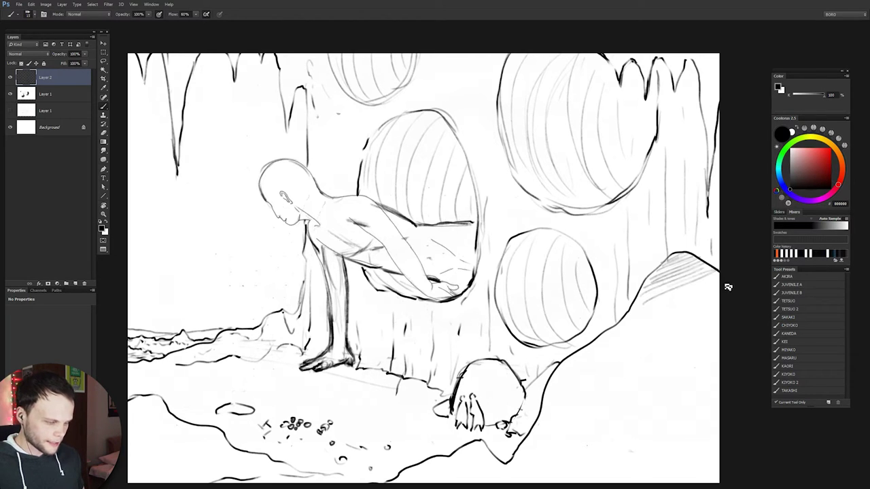
pyautogui.moveTo(651, 303)
pyautogui.mouseDown()
pyautogui.moveTo(707, 277)
pyautogui.moveTo(707, 286)
pyautogui.mouseUp()
pyautogui.moveTo(650, 321); pyautogui.dragTo(705, 295)
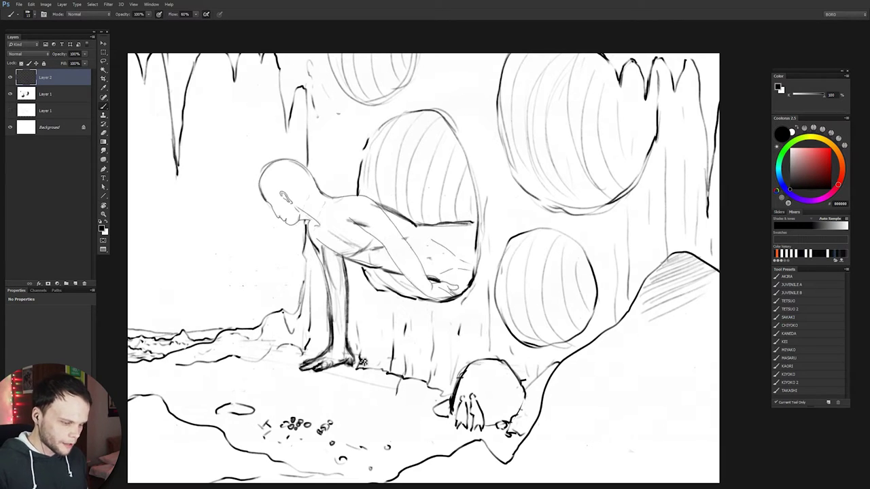
# Try long arcs on the left and around the right circles, undoing them all
pyautogui.moveTo(228, 102); pyautogui.dragTo(163, 404)
pyautogui.moveTo(442, 435); pyautogui.dragTo(408, 78)
pyautogui.hotkey('ctrl', 'alt', 'z')
pyautogui.hotkey('ctrl', 'alt', 'z')
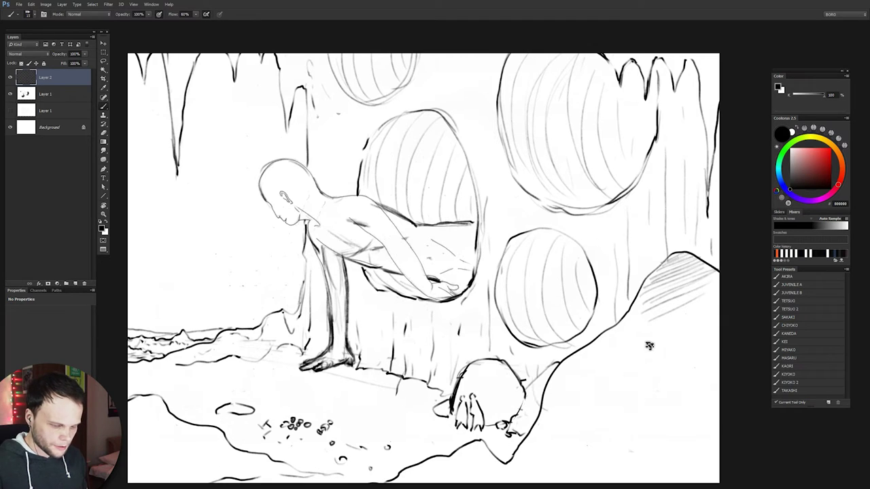
pyautogui.moveTo(680, 287); pyautogui.dragTo(534, 381)
pyautogui.hotkey('ctrl', 'alt', 'z')
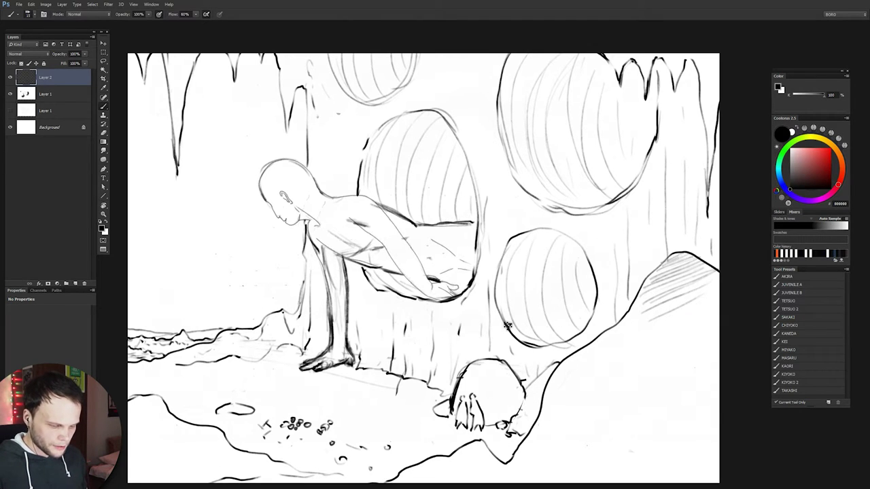
pyautogui.press('e')
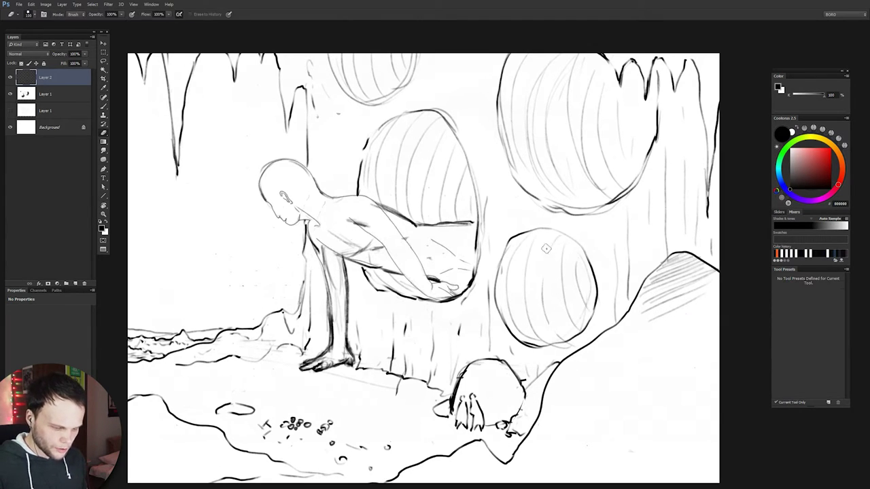
pyautogui.press('b')
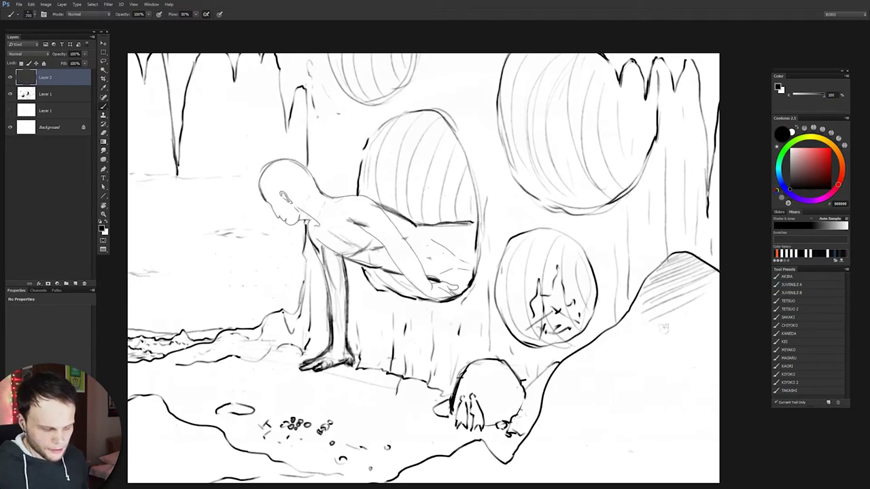
# Adjust the brush settings, undoing the trial dab and black stroke
pyautogui.moveTo(664, 328); pyautogui.dragTo(683, 361)
pyautogui.hotkey('ctrl', 'z')
pyautogui.press('F5')
pyautogui.click(472, 153)
pyautogui.press('F5')
pyautogui.moveTo(537, 292)
pyautogui.mouseDown()
pyautogui.moveTo(651, 201)
pyautogui.moveTo(646, 401)
pyautogui.mouseUp()
pyautogui.hotkey('ctrl', 'z')
# Move Layer 1 above Layer 2, set it to Multiply, and select the Background layer
pyautogui.click(45, 93)
pyautogui.moveTo(45, 94); pyautogui.dragTo(40, 71)
pyautogui.click(38, 54)
pyautogui.click(41, 83)
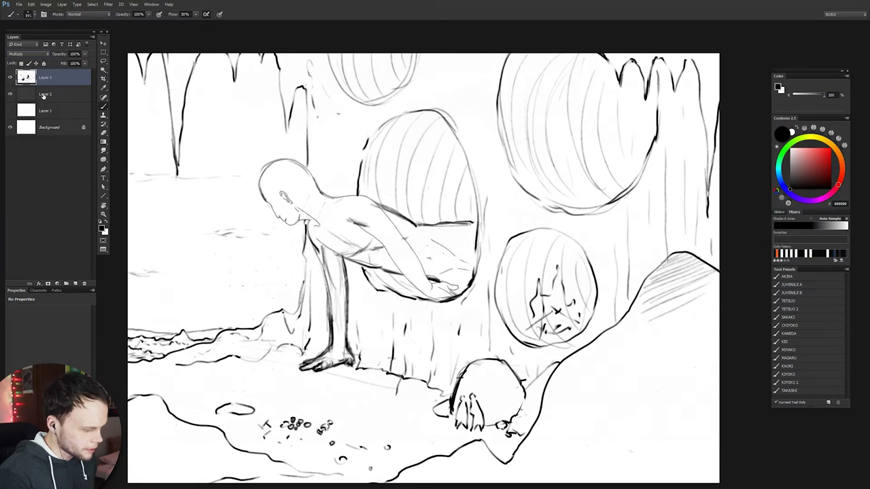
pyautogui.click(48, 127)
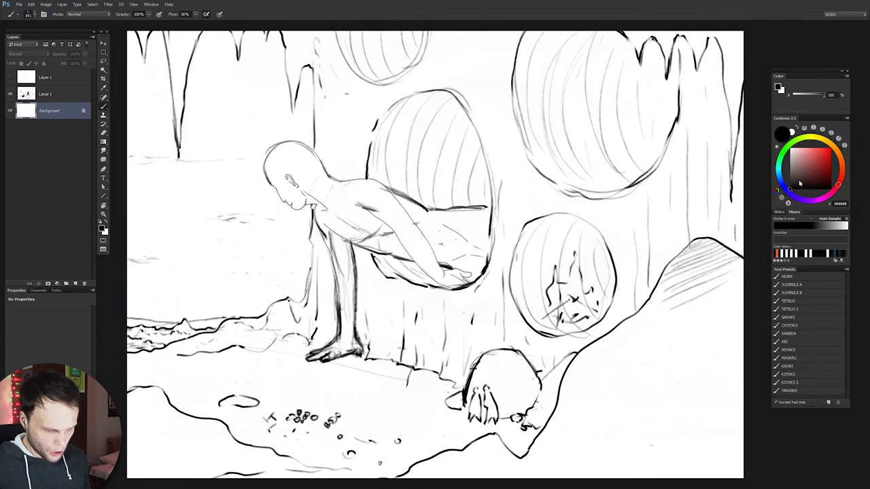
# Paint the right-side rock near-black on the Background layer
pyautogui.click(798, 185)
pyautogui.moveTo(692, 262); pyautogui.dragTo(673, 319)
pyautogui.moveTo(720, 279); pyautogui.dragTo(639, 374)
pyautogui.moveTo(688, 272); pyautogui.dragTo(631, 341)
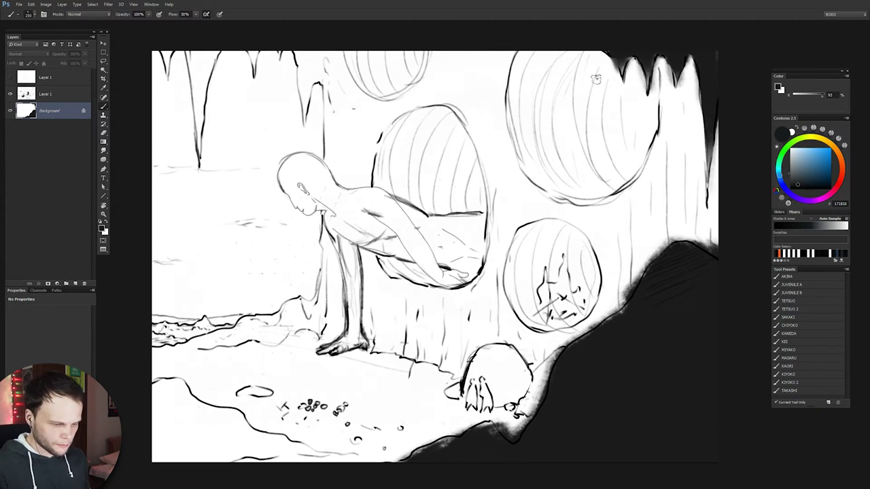
pyautogui.click(800, 159)
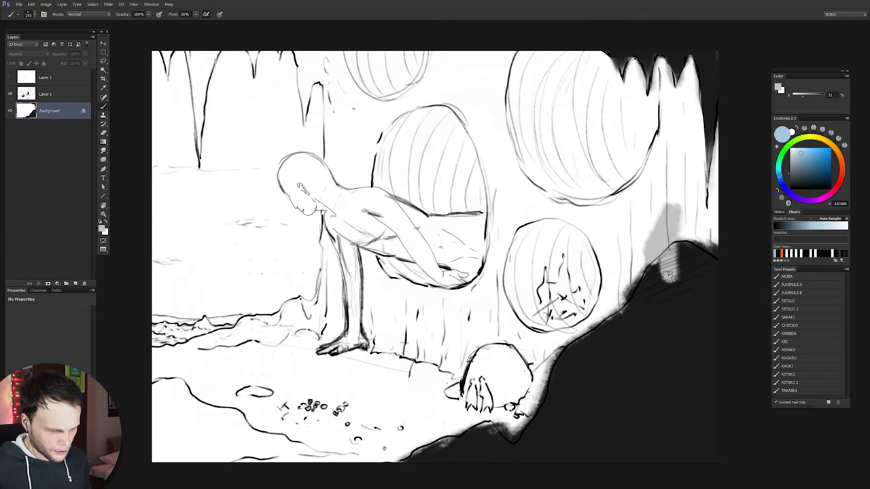
# Undo a grey test stroke, then trial an unflattened RGB Color conversion and undo it
pyautogui.press('ctrl')
pyautogui.moveTo(647, 216); pyautogui.dragTo(680, 325)
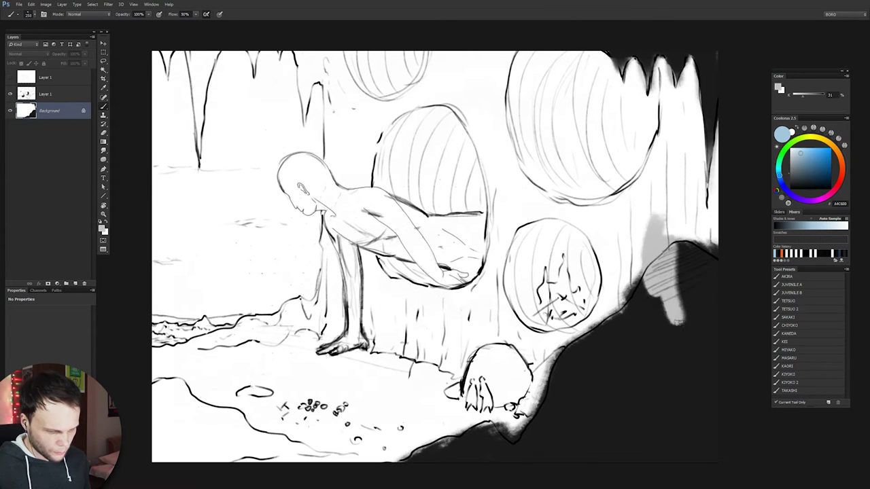
pyautogui.hotkey('ctrl', 'z')
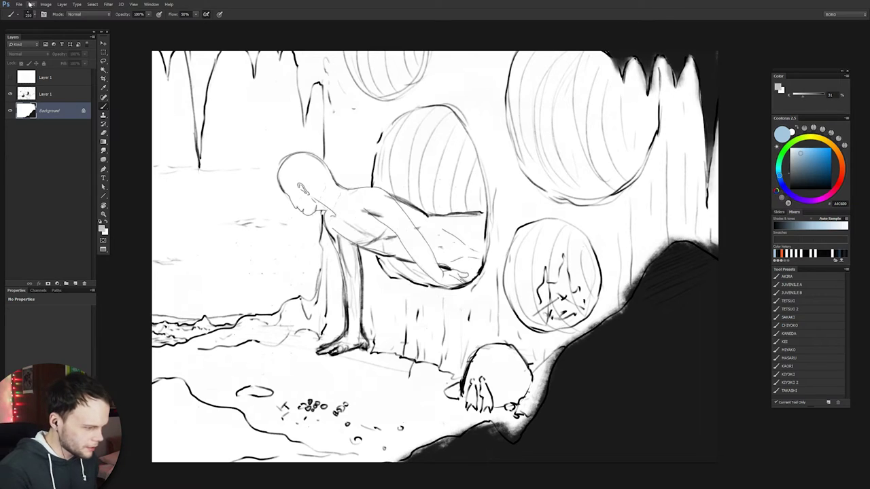
pyautogui.click(45, 4)
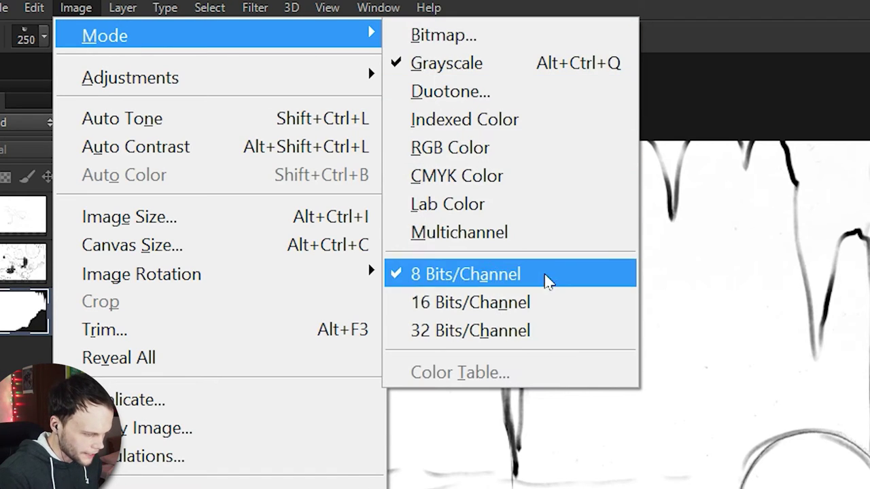
pyautogui.moveTo(105, 35)
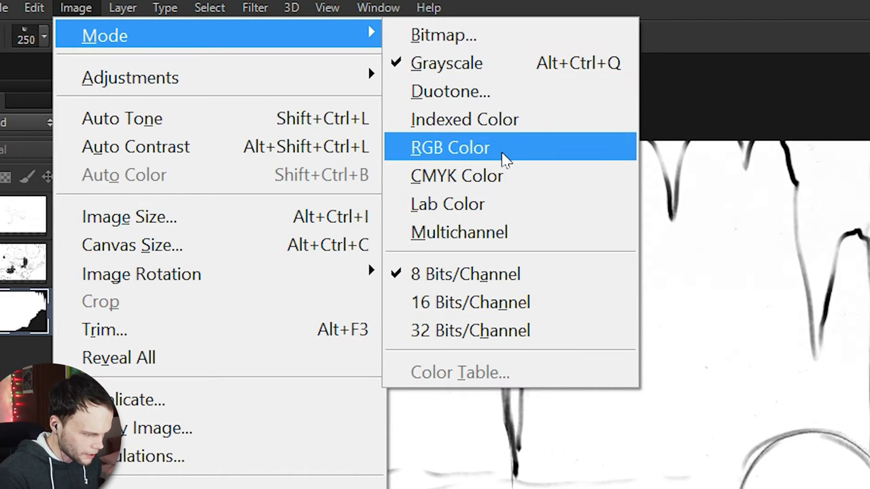
pyautogui.click(510, 148)
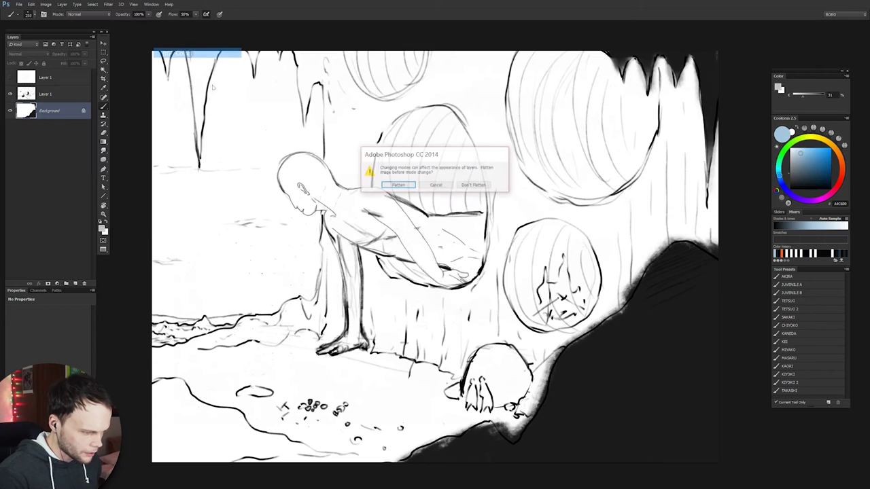
pyautogui.click(511, 185)
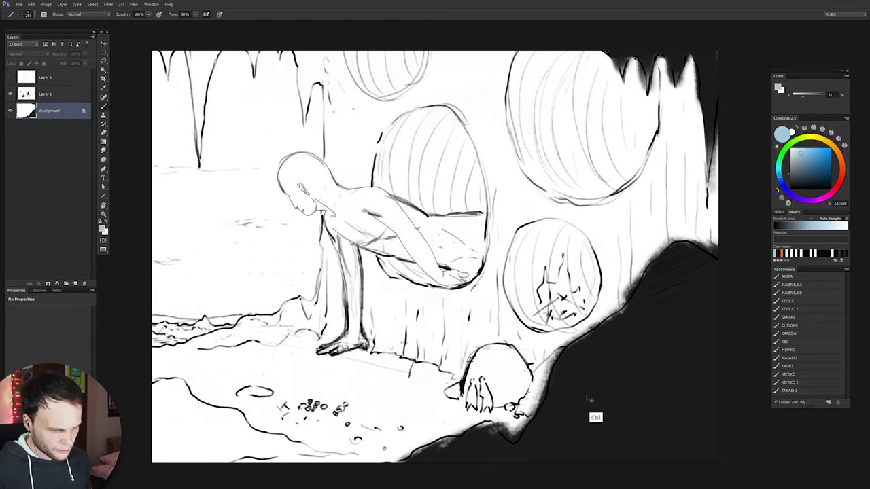
pyautogui.press('ctrl')
# Clear all dark paint from the Background and convert to RGB Color without flattening
pyautogui.hotkey('ctrl', 'a')
pyautogui.press('Delete')
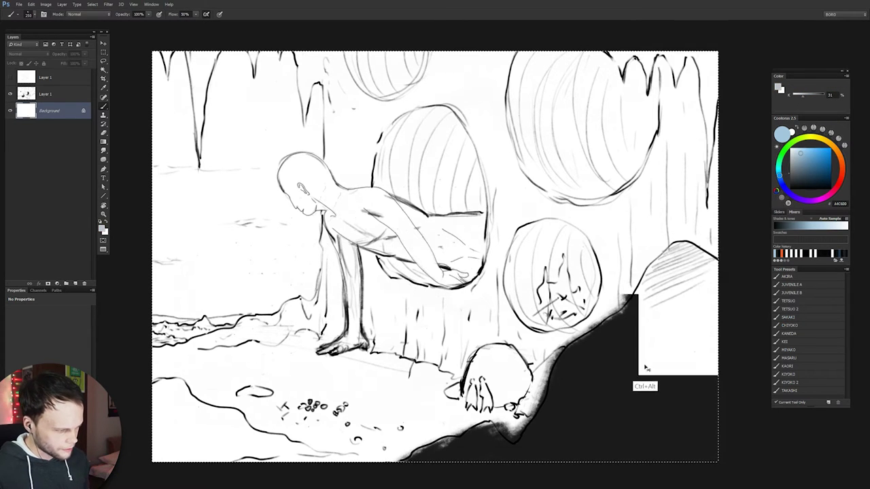
pyautogui.click(45, 4)
pyautogui.moveTo(55, 14)
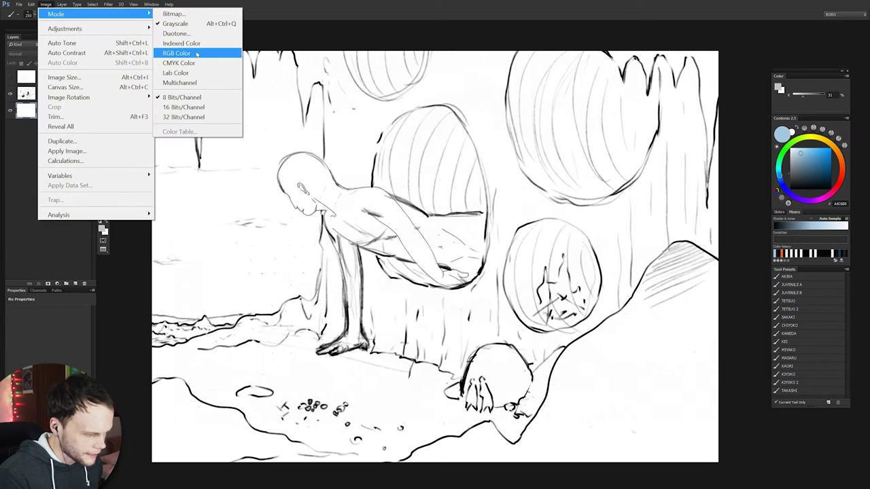
pyautogui.click(196, 53)
pyautogui.click(476, 190)
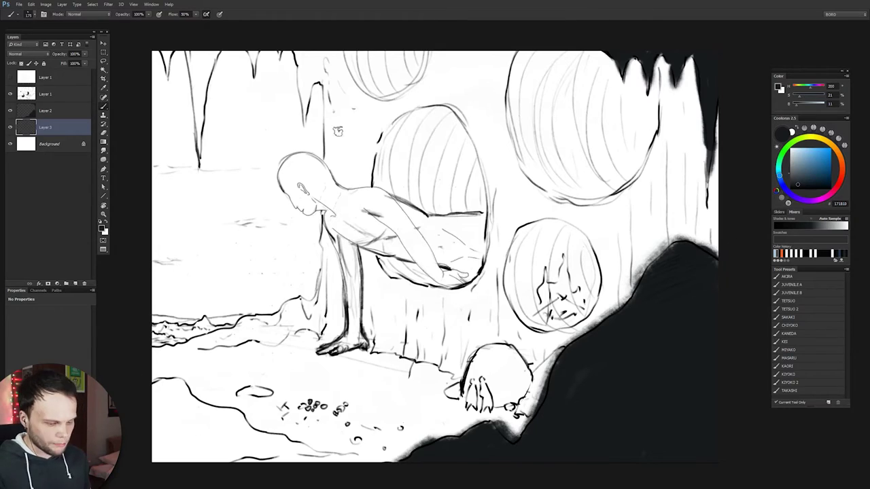
# Mix a mid grey-green paint colour in Coolorus
pyautogui.moveTo(798, 194)
pyautogui.mouseDown()
pyautogui.moveTo(783, 155)
pyautogui.moveTo(781, 181)
pyautogui.mouseUp()
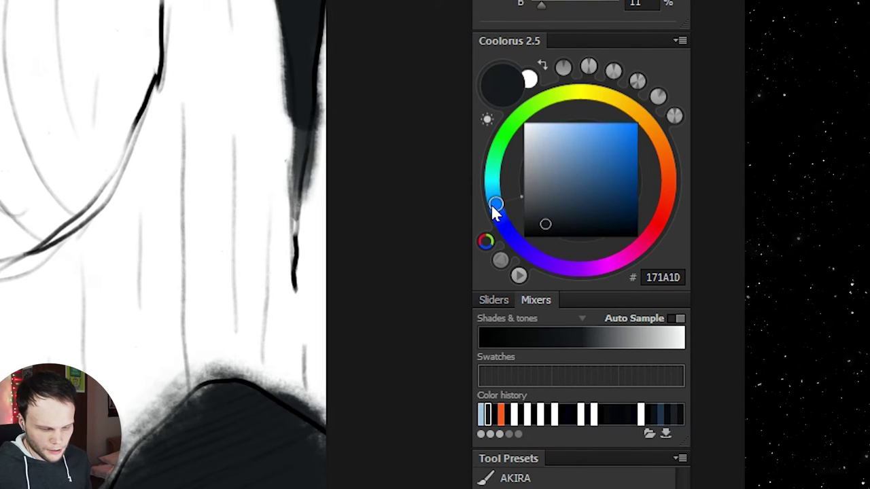
pyautogui.moveTo(502, 216); pyautogui.dragTo(564, 120)
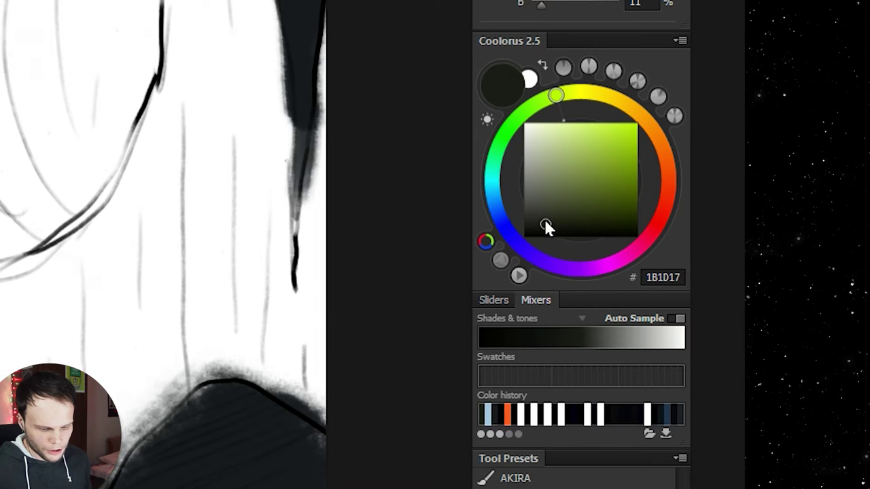
pyautogui.moveTo(546, 223); pyautogui.dragTo(533, 215)
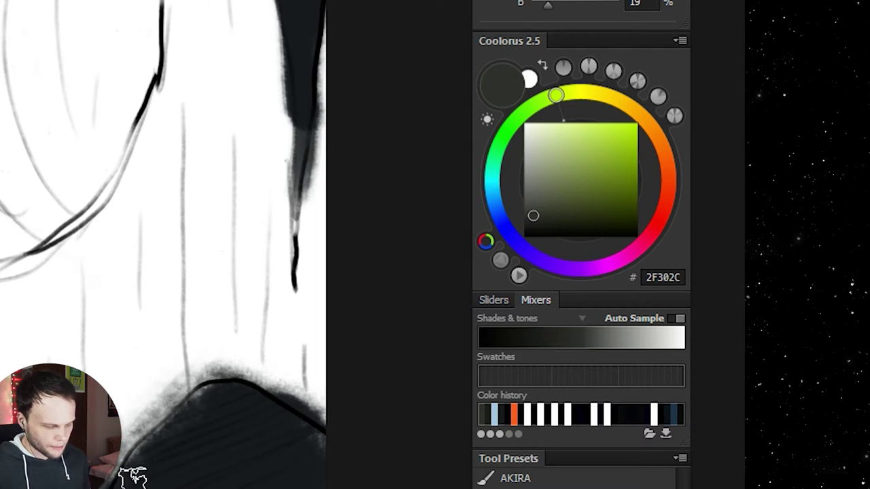
pyautogui.moveTo(534, 184); pyautogui.dragTo(485, 233)
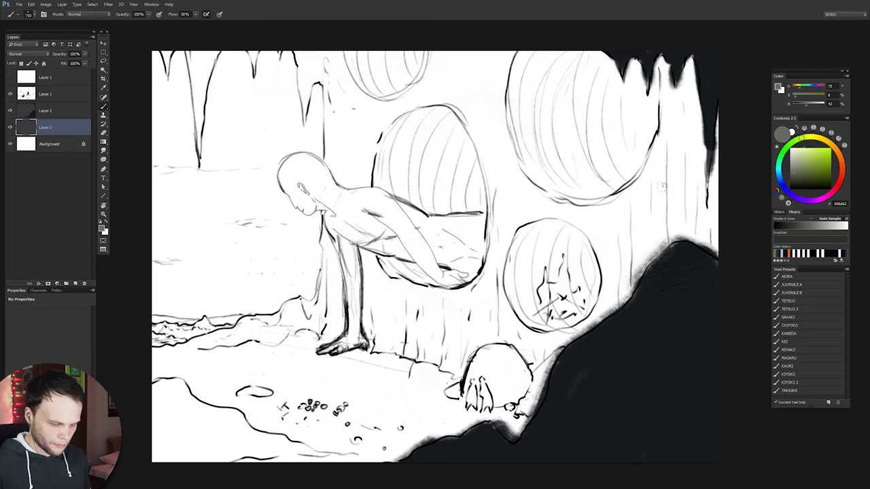
# Wash soft grey-green shading over the right trunk, upper right and bottom ground
pyautogui.moveTo(662, 185); pyautogui.dragTo(629, 299)
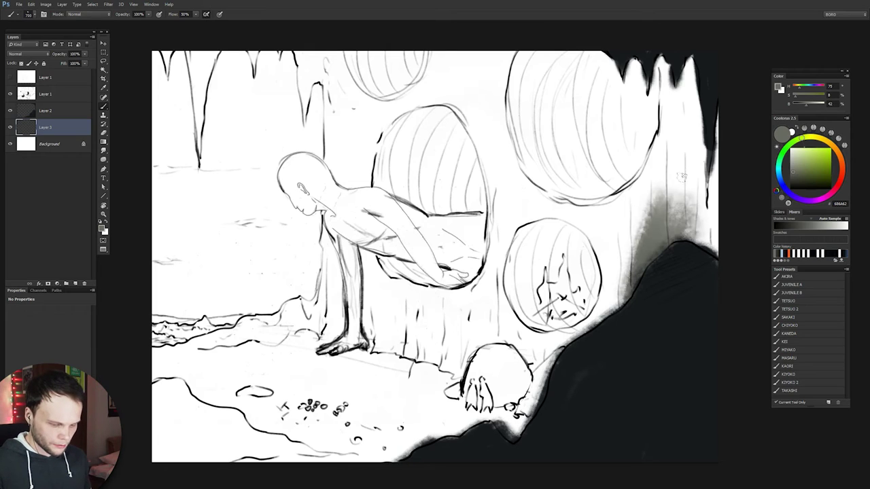
pyautogui.moveTo(700, 231)
pyautogui.mouseDown()
pyautogui.moveTo(673, 61)
pyautogui.moveTo(645, 204)
pyautogui.moveTo(147, 370)
pyautogui.moveTo(578, 286)
pyautogui.mouseUp()
pyautogui.moveTo(612, 313)
pyautogui.mouseDown()
pyautogui.moveTo(453, 41)
pyautogui.moveTo(489, 258)
pyautogui.mouseUp()
pyautogui.moveTo(503, 306)
pyautogui.mouseDown()
pyautogui.moveTo(469, 109)
pyautogui.moveTo(435, 340)
pyautogui.moveTo(421, 190)
pyautogui.mouseUp()
# Extend the grey shading over the lit column and lower-left ground
pyautogui.moveTo(408, 55); pyautogui.dragTo(381, 333)
pyautogui.moveTo(367, 54); pyautogui.dragTo(340, 320)
pyautogui.moveTo(326, 326); pyautogui.dragTo(156, 340)
# Paint pale light-blue sky behind the figure, covering the pale streak
pyautogui.click(781, 254)
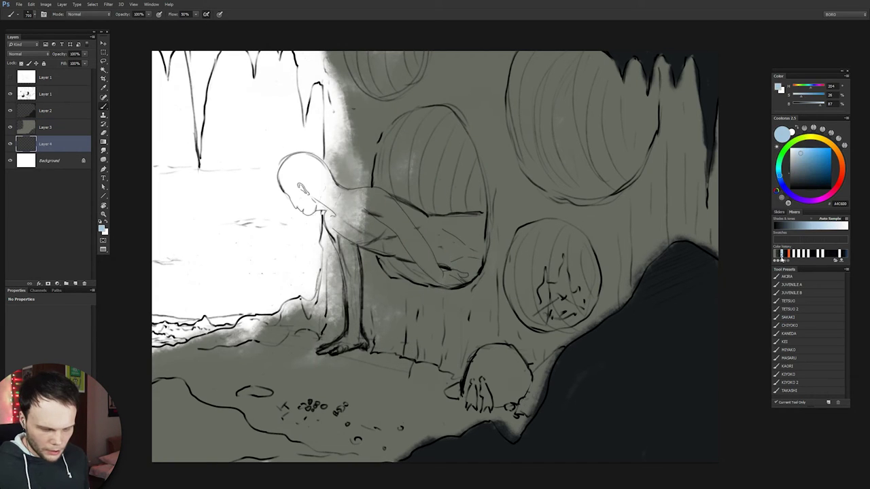
pyautogui.moveTo(249, 188)
pyautogui.mouseDown()
pyautogui.moveTo(224, 285)
pyautogui.moveTo(299, 272)
pyautogui.moveTo(306, 88)
pyautogui.mouseUp()
pyautogui.hotkey('ctrl', 'z')
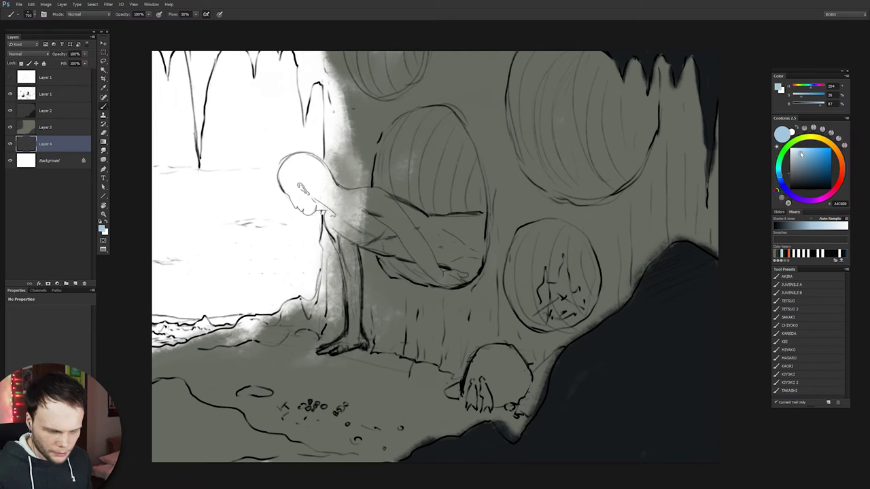
pyautogui.click(798, 151)
pyautogui.moveTo(250, 144)
pyautogui.mouseDown()
pyautogui.moveTo(224, 190)
pyautogui.moveTo(292, 102)
pyautogui.moveTo(299, 272)
pyautogui.moveTo(238, 313)
pyautogui.moveTo(163, 299)
pyautogui.moveTo(163, 61)
pyautogui.moveTo(166, 225)
pyautogui.mouseUp()
pyautogui.moveTo(235, 278); pyautogui.dragTo(239, 201)
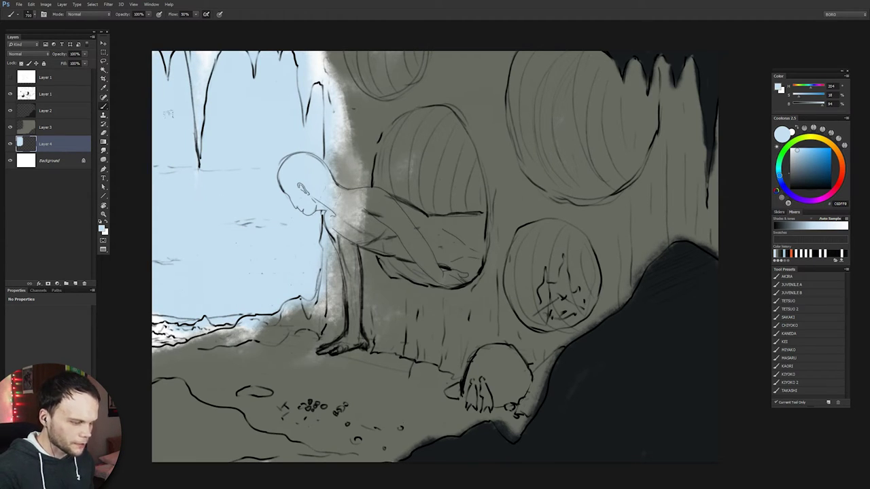
pyautogui.moveTo(204, 306); pyautogui.dragTo(204, 190)
# Refine the trunk edge and darken the trunk and bottom-left ground with dark grey-green
pyautogui.hotkey('alt', ']')
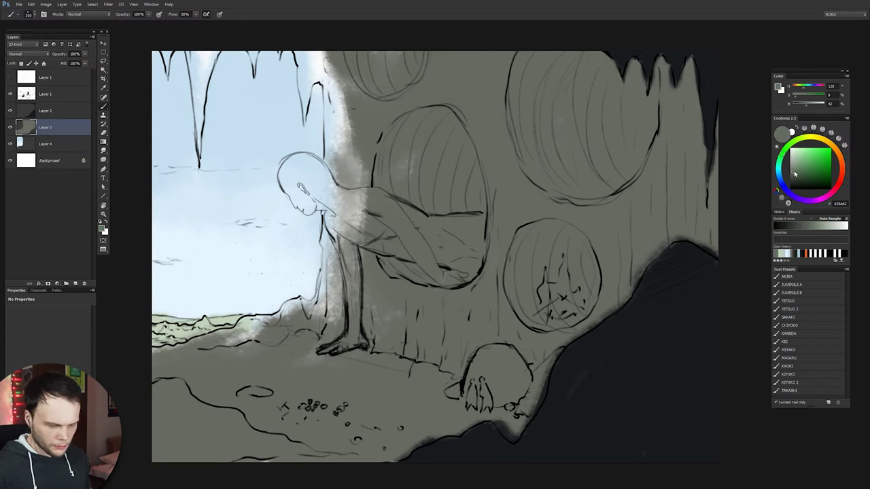
pyautogui.press('e')
pyautogui.moveTo(319, 61); pyautogui.dragTo(319, 306)
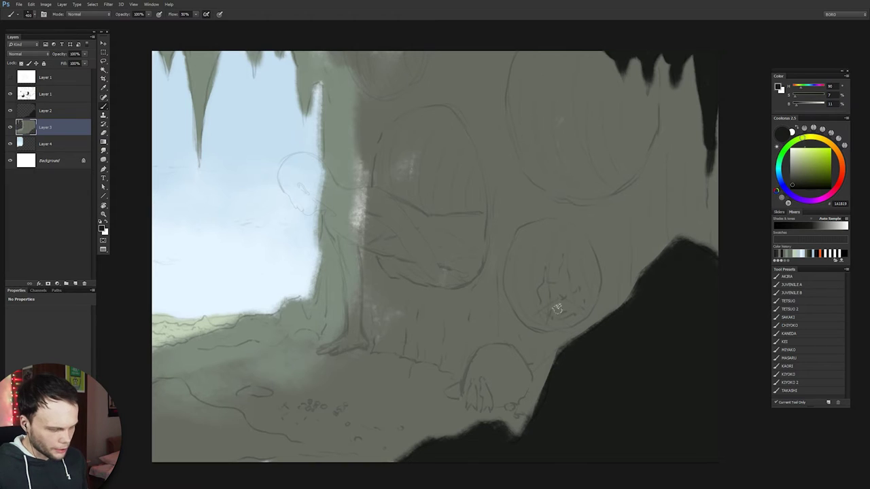
pyautogui.keyDown('alt'); pyautogui.click(398, 415); pyautogui.keyUp('alt')
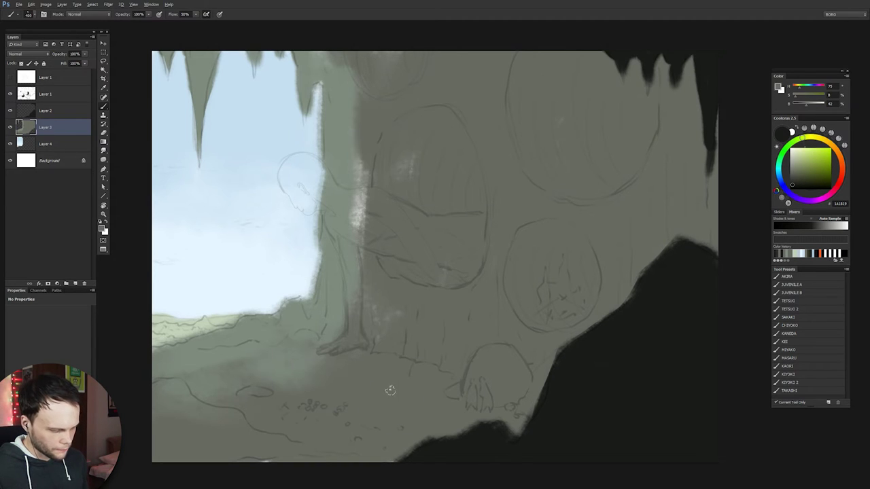
pyautogui.click(794, 181)
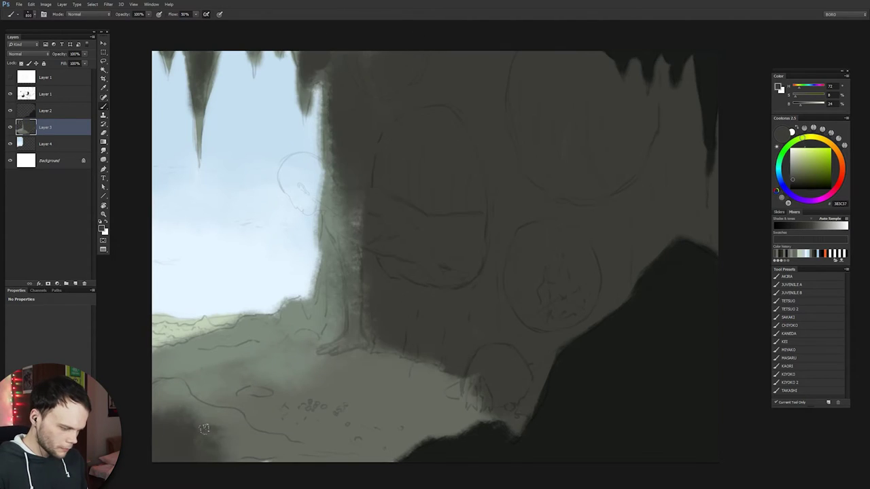
pyautogui.moveTo(204, 425); pyautogui.dragTo(245, 459)
pyautogui.moveTo(156, 401)
pyautogui.mouseDown()
pyautogui.moveTo(269, 450)
pyautogui.moveTo(253, 446)
pyautogui.mouseUp()
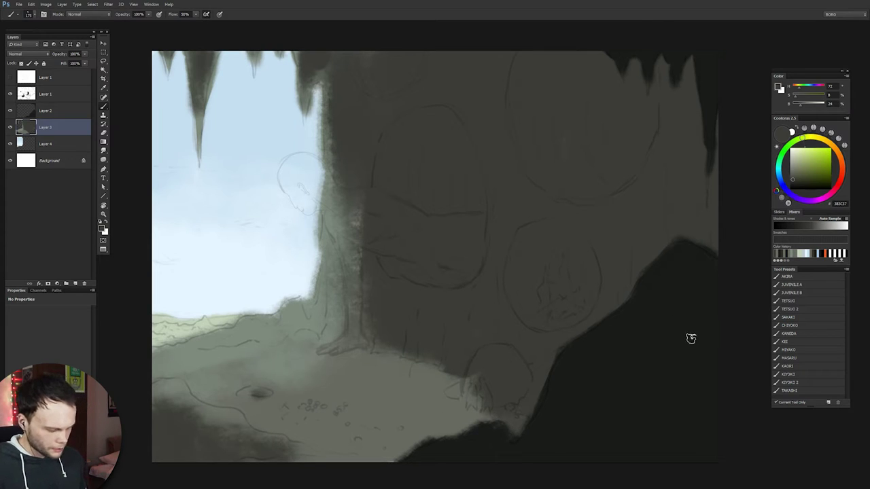
pyautogui.moveTo(476, 350); pyautogui.dragTo(500, 371)
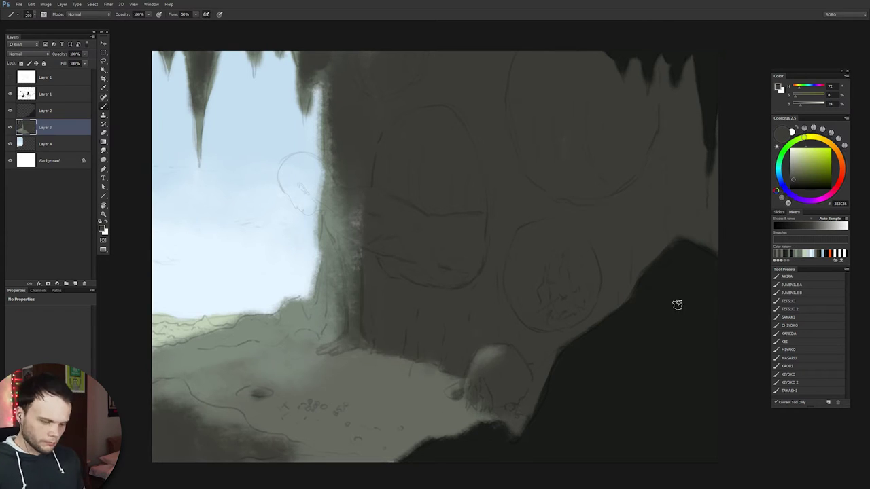
# Show the sketch lines and shade over the dark streaks on the right cave wall
pyautogui.click(9, 94)
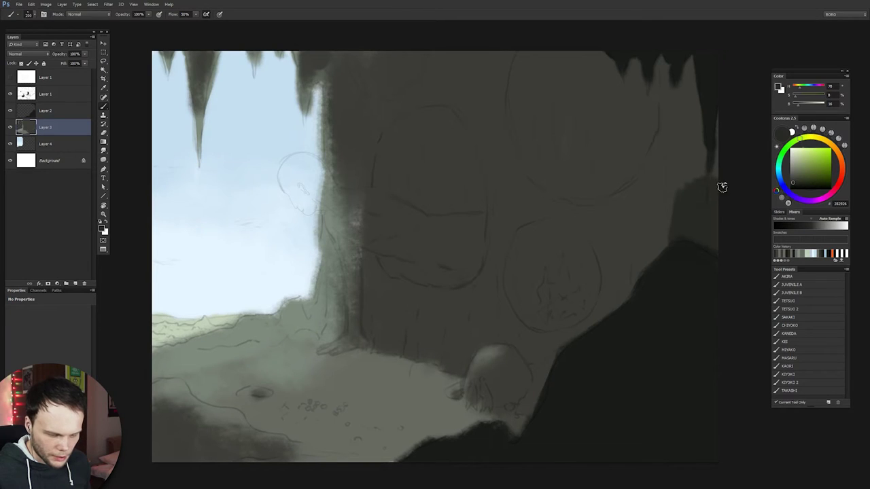
pyautogui.moveTo(722, 186); pyautogui.dragTo(723, 243)
pyautogui.moveTo(700, 115); pyautogui.dragTo(688, 196)
pyautogui.moveTo(693, 83); pyautogui.dragTo(527, 205)
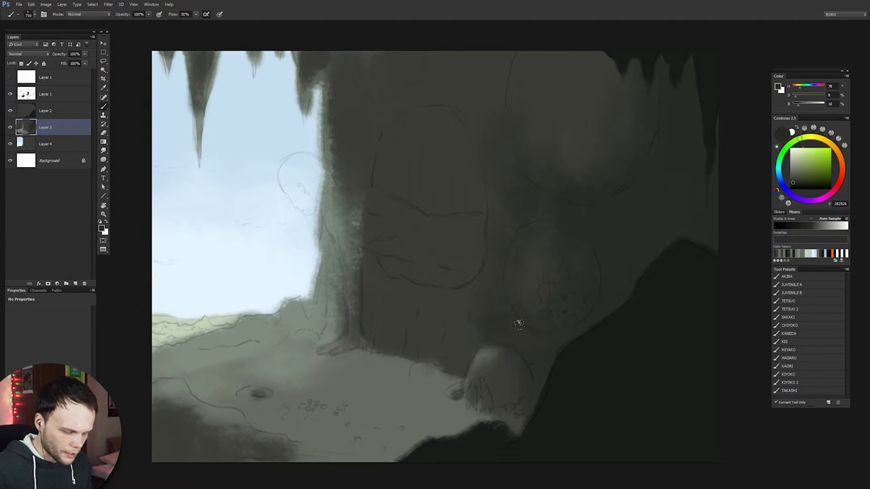
# Paint dark oval holes in the cave wall on a new layer and merge down
pyautogui.hotkey('ctrl', 'alt', 'shift', 'n')
pyautogui.moveTo(564, 68); pyautogui.dragTo(612, 140)
pyautogui.moveTo(516, 61)
pyautogui.mouseDown()
pyautogui.moveTo(441, 130)
pyautogui.moveTo(399, 211)
pyautogui.mouseUp()
pyautogui.hotkey('ctrl', 'e')
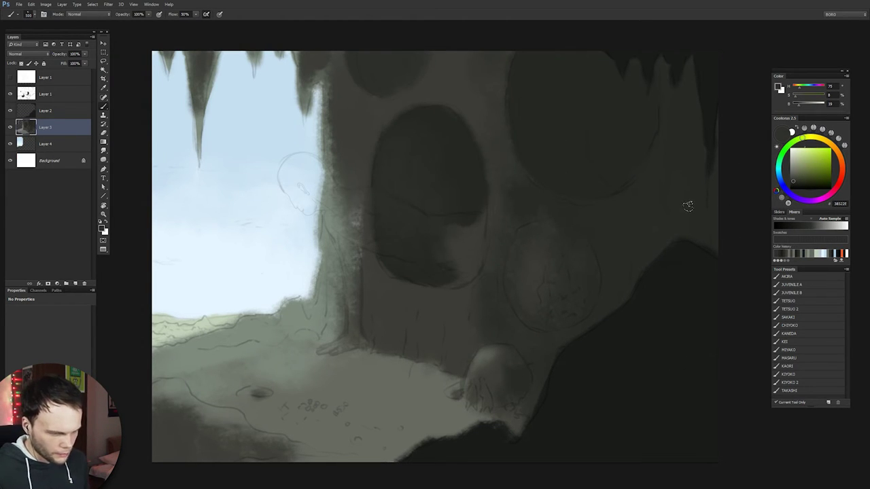
# Add a new empty layer and pick an orange for the fire orb
pyautogui.hotkey('ctrl', 'alt', 'shift', 'n')
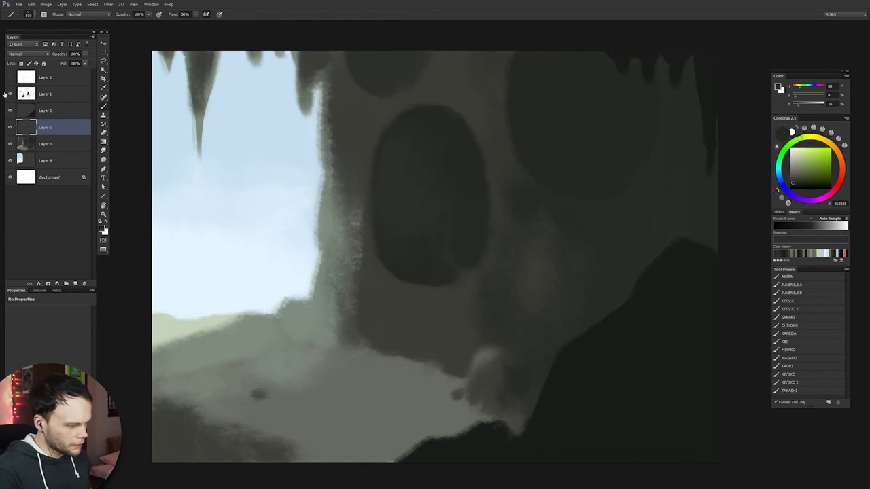
pyautogui.keyDown('alt'); pyautogui.click(500, 302); pyautogui.keyUp('alt')
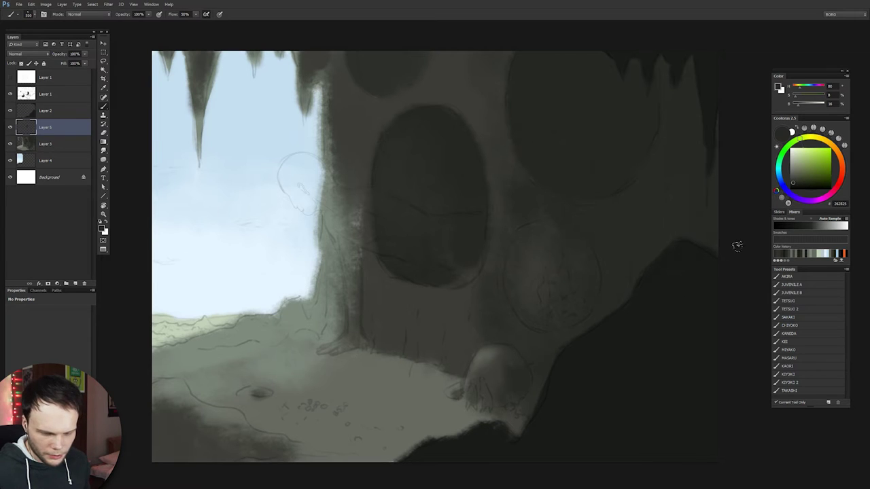
pyautogui.click(822, 168)
# Block in the orange orb circle and paint orange light across the cave floor
pyautogui.moveTo(553, 273); pyautogui.dragTo(563, 250)
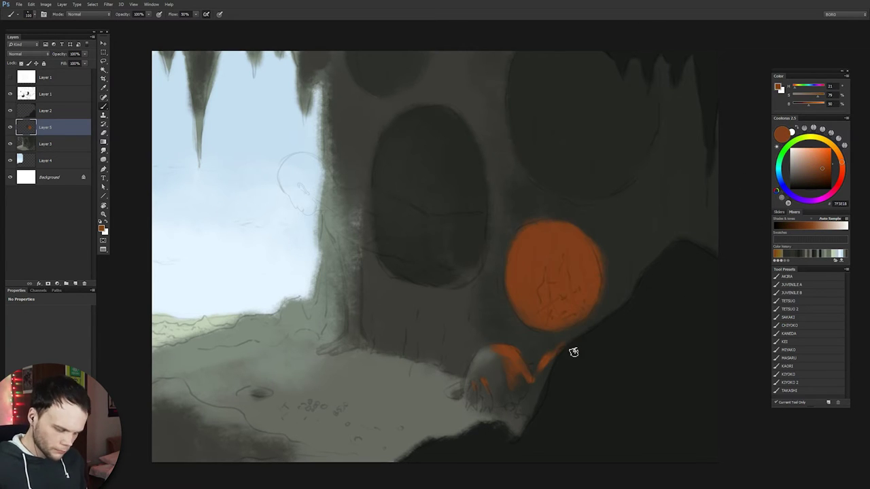
pyautogui.hotkey('ctrl', 'shift', 'n')
pyautogui.moveTo(464, 385); pyautogui.dragTo(454, 375)
pyautogui.moveTo(327, 408)
pyautogui.mouseDown()
pyautogui.moveTo(453, 414)
pyautogui.moveTo(445, 388)
pyautogui.moveTo(476, 408)
pyautogui.mouseUp()
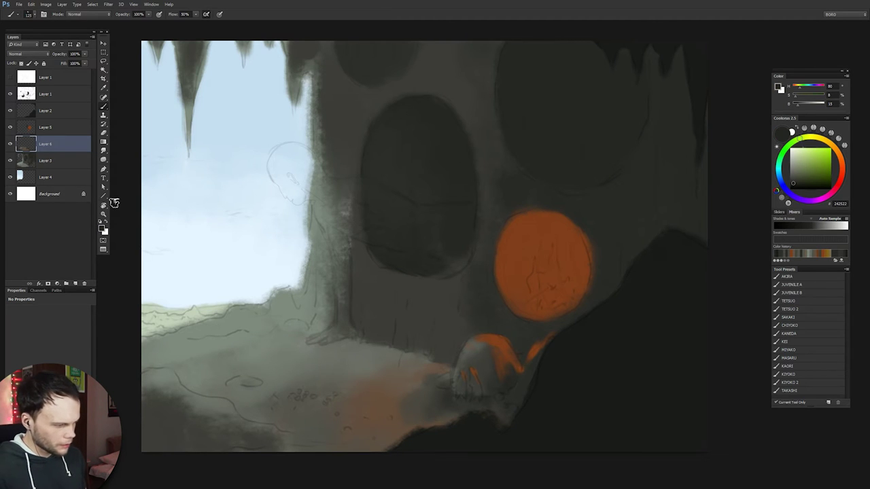
# Darken the foreground rock on Layer 2 with Hue/Saturation lightness, then merge layers
pyautogui.click(45, 110)
pyautogui.hotkey('ctrl', 'u')
pyautogui.moveTo(695, 144); pyautogui.dragTo(678, 144)
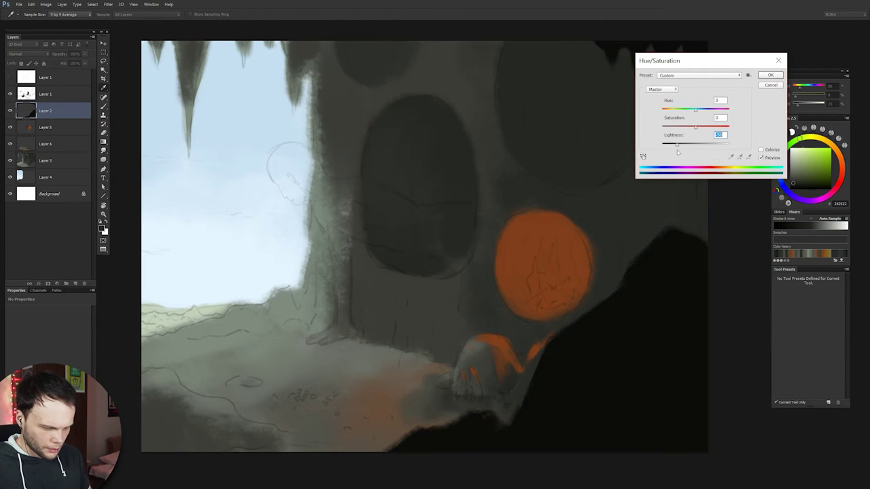
pyautogui.press('Return')
pyautogui.hotkey('ctrl', 'e')
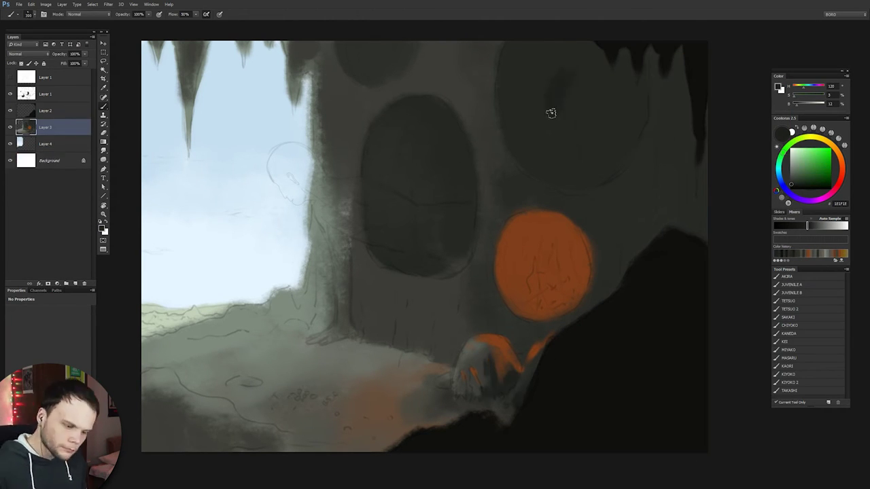
# Deepen the right wall's shadow and paint glowing fire inside the orb with a darker right edge
pyautogui.moveTo(700, 234); pyautogui.dragTo(679, 150)
pyautogui.moveTo(676, 212); pyautogui.dragTo(683, 168)
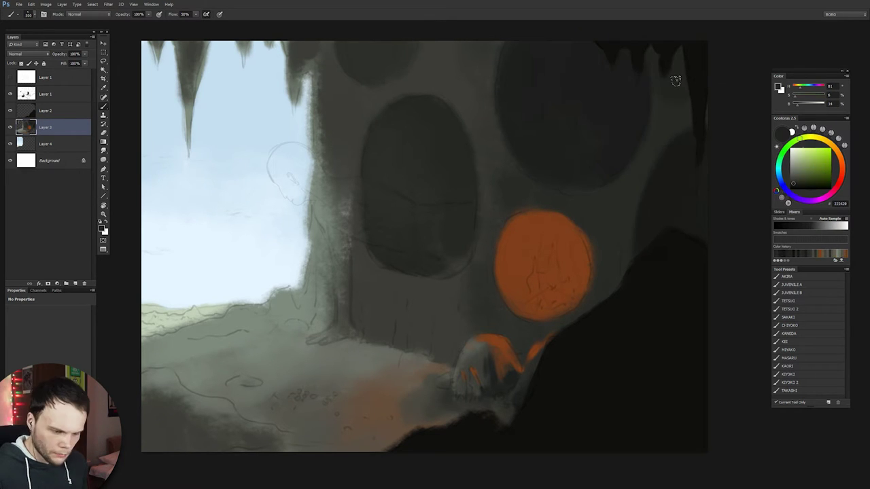
pyautogui.moveTo(534, 278); pyautogui.dragTo(529, 303)
pyautogui.keyDown('alt'); pyautogui.click(587, 256); pyautogui.keyUp('alt')
pyautogui.moveTo(587, 256); pyautogui.dragTo(571, 224)
# Hide the sketch lines and add grey-green light edges to the skull below the orb
pyautogui.keyDown('alt'); pyautogui.click(504, 340); pyautogui.keyUp('alt')
pyautogui.keyDown('alt'); pyautogui.click(431, 373); pyautogui.keyUp('alt')
pyautogui.moveTo(476, 329)
pyautogui.mouseDown()
pyautogui.moveTo(478, 297)
pyautogui.moveTo(469, 343)
pyautogui.mouseUp()
# Sample dark greys and paint a tall dark stalagmite at lower left
pyautogui.keyDown('alt'); pyautogui.click(485, 341); pyautogui.keyUp('alt')
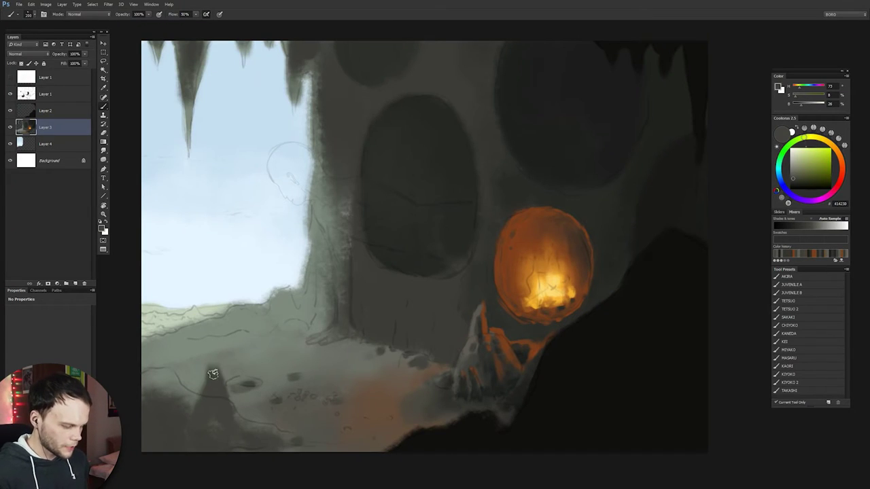
pyautogui.keyDown('alt'); pyautogui.click(196, 390); pyautogui.keyUp('alt')
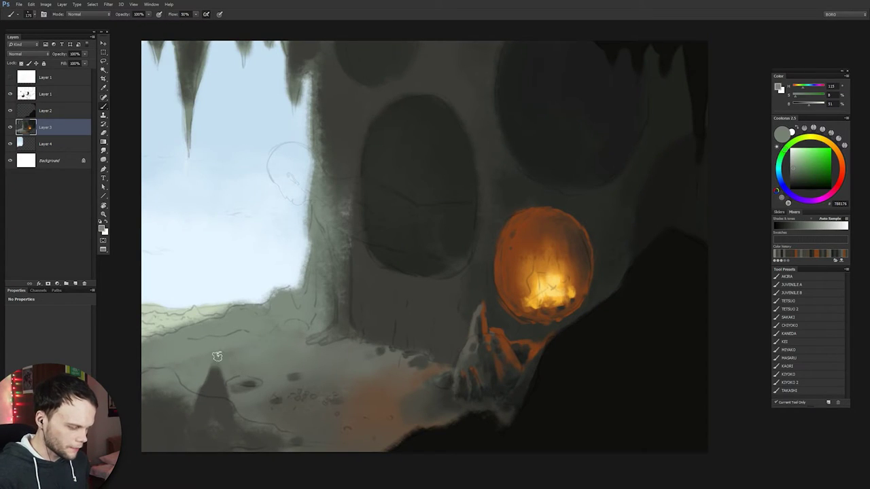
pyautogui.keyDown('alt'); pyautogui.click(211, 408); pyautogui.keyUp('alt')
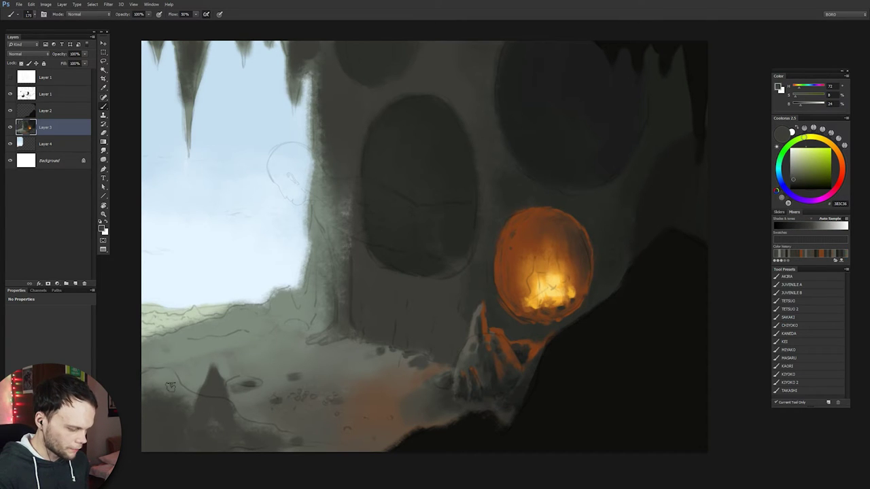
pyautogui.moveTo(165, 407); pyautogui.dragTo(165, 352)
pyautogui.moveTo(165, 391)
pyautogui.mouseDown()
pyautogui.moveTo(165, 320)
pyautogui.moveTo(180, 407)
pyautogui.mouseUp()
# Sample orange-brown tones and paint warm orange light on the floor and stalagmites
pyautogui.keyDown('alt'); pyautogui.click(397, 391); pyautogui.keyUp('alt')
pyautogui.moveTo(401, 424)
pyautogui.mouseDown()
pyautogui.moveTo(378, 410)
pyautogui.moveTo(385, 431)
pyautogui.mouseUp()
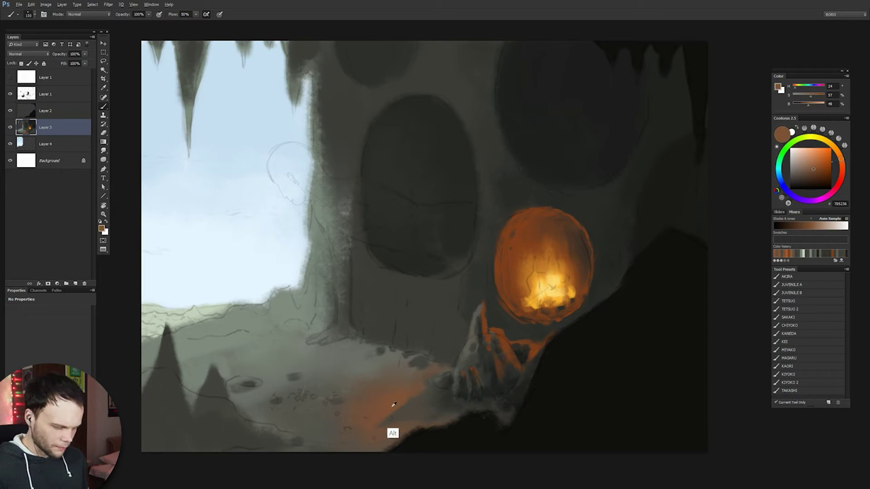
pyautogui.keyDown('alt'); pyautogui.click(392, 408); pyautogui.keyUp('alt')
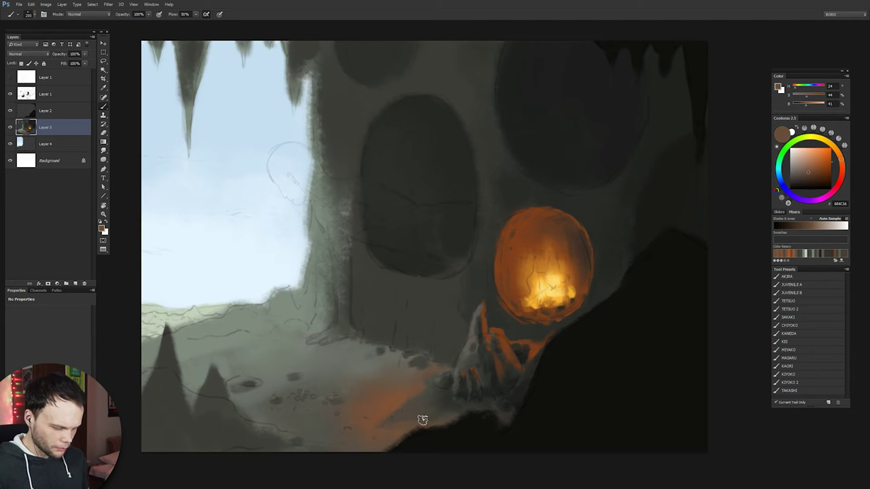
pyautogui.keyDown('alt'); pyautogui.click(416, 395); pyautogui.keyUp('alt')
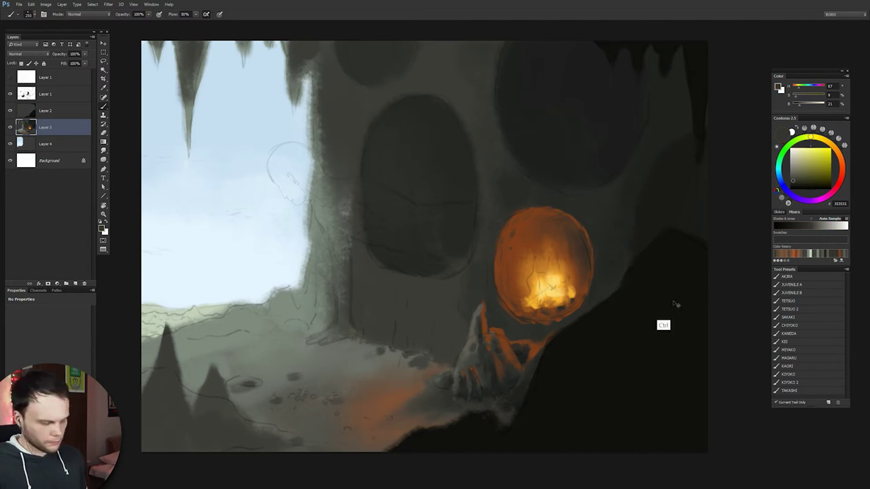
pyautogui.keyDown('alt'); pyautogui.click(178, 380); pyautogui.keyUp('alt')
pyautogui.moveTo(170, 344); pyautogui.dragTo(178, 401)
pyautogui.moveTo(214, 370); pyautogui.dragTo(223, 407)
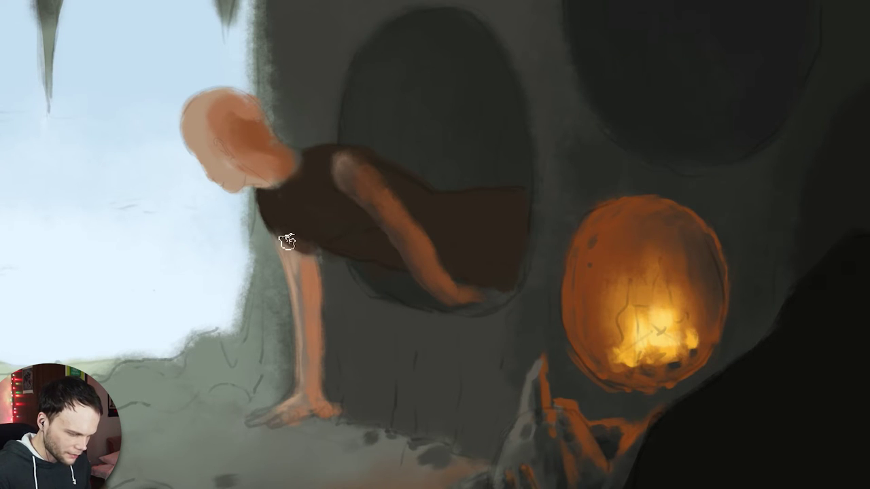
# Repaint the giant's arm and foot, then Free Transform the arm so the hand sits lower
pyautogui.moveTo(285, 243)
pyautogui.mouseDown()
pyautogui.moveTo(306, 289)
pyautogui.moveTo(301, 259)
pyautogui.mouseUp()
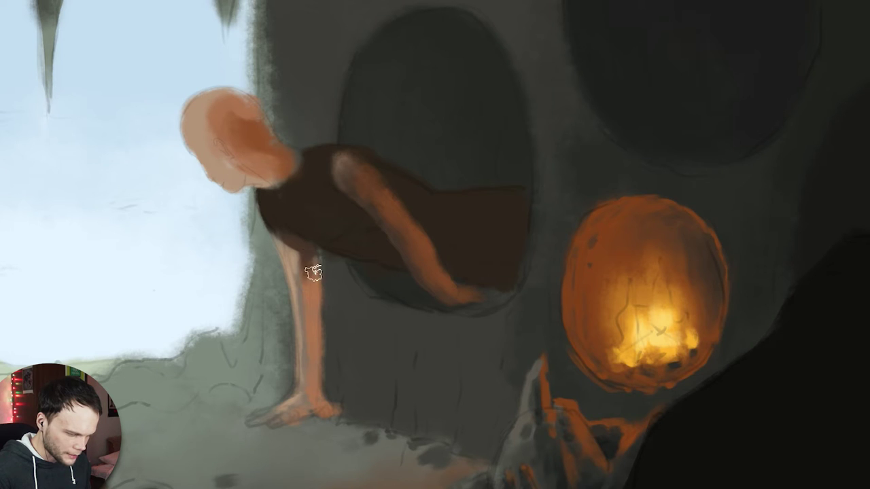
pyautogui.moveTo(314, 309); pyautogui.dragTo(316, 313)
pyautogui.moveTo(296, 251)
pyautogui.mouseDown()
pyautogui.moveTo(297, 424)
pyautogui.moveTo(265, 425)
pyautogui.mouseUp()
pyautogui.moveTo(408, 442)
pyautogui.mouseDown()
pyautogui.moveTo(482, 451)
pyautogui.moveTo(496, 466)
pyautogui.mouseUp()
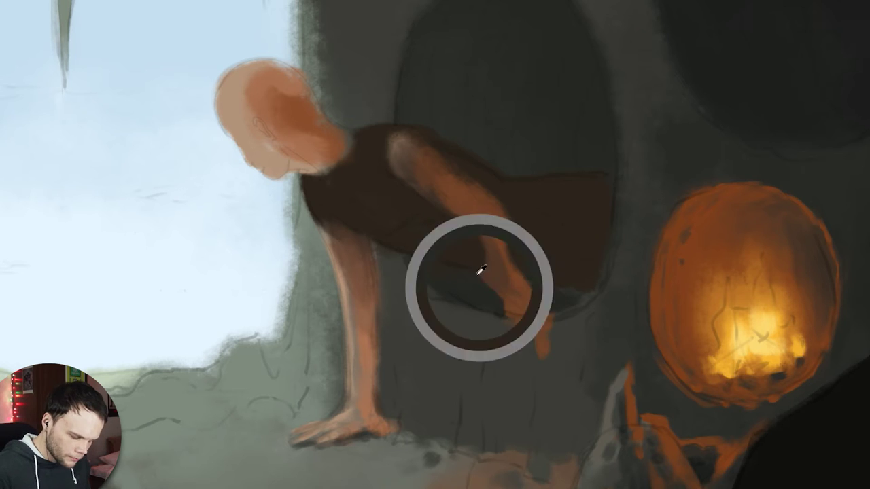
pyautogui.hotkey('ctrl', 't')
pyautogui.moveTo(484, 204); pyautogui.dragTo(425, 211)
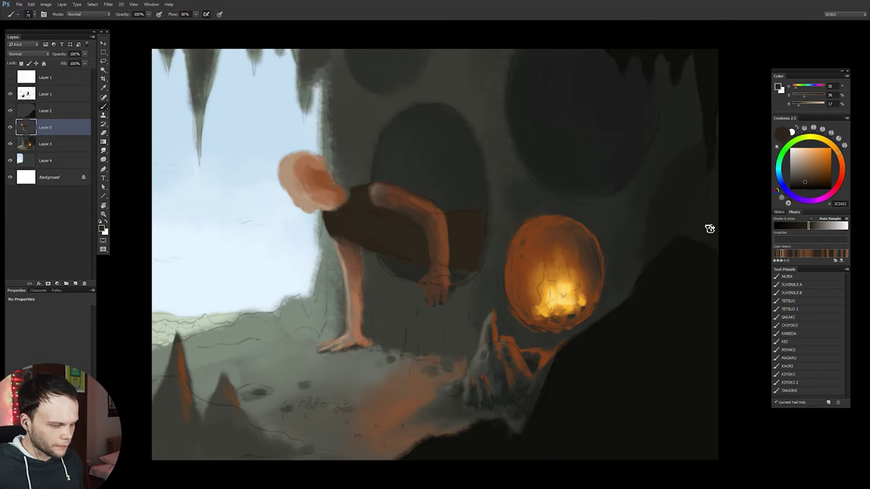
# Repaint the torso and back in brown and darken behind the legs and cave hole
pyautogui.keyDown('alt'); pyautogui.click(417, 217); pyautogui.keyUp('alt')
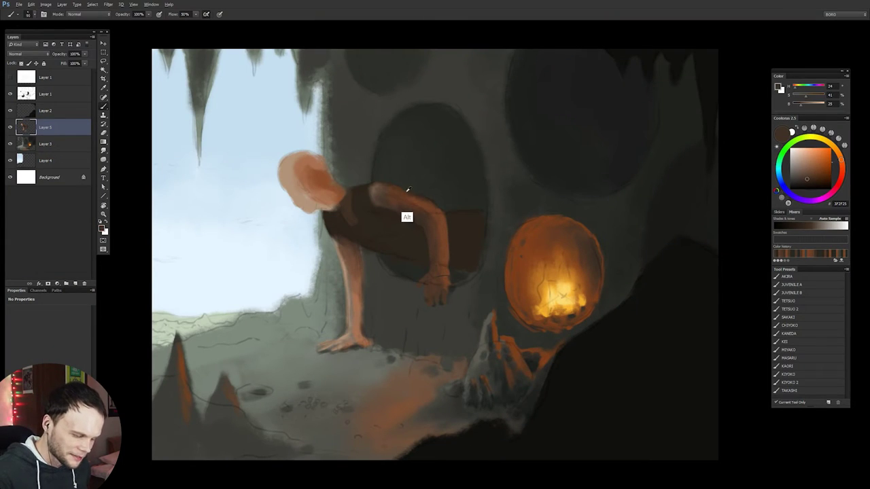
pyautogui.moveTo(340, 198); pyautogui.dragTo(353, 231)
pyautogui.moveTo(449, 218); pyautogui.dragTo(475, 265)
pyautogui.moveTo(353, 191); pyautogui.dragTo(403, 205)
pyautogui.moveTo(354, 278); pyautogui.dragTo(360, 339)
pyautogui.moveTo(380, 271); pyautogui.dragTo(388, 340)
pyautogui.moveTo(483, 136); pyautogui.dragTo(476, 204)
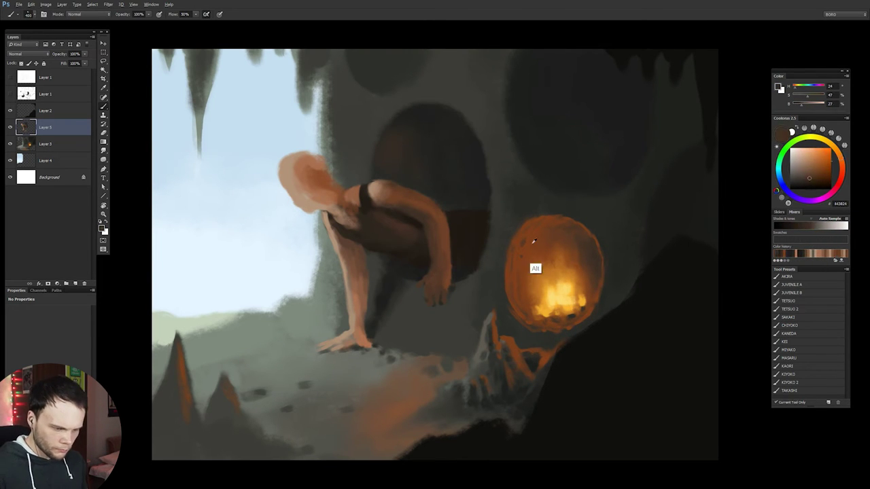
# Flip the canvas horizontally to check the composition mirrored
pyautogui.keyDown('ctrl'); pyautogui.click(334, 188); pyautogui.keyUp('ctrl')
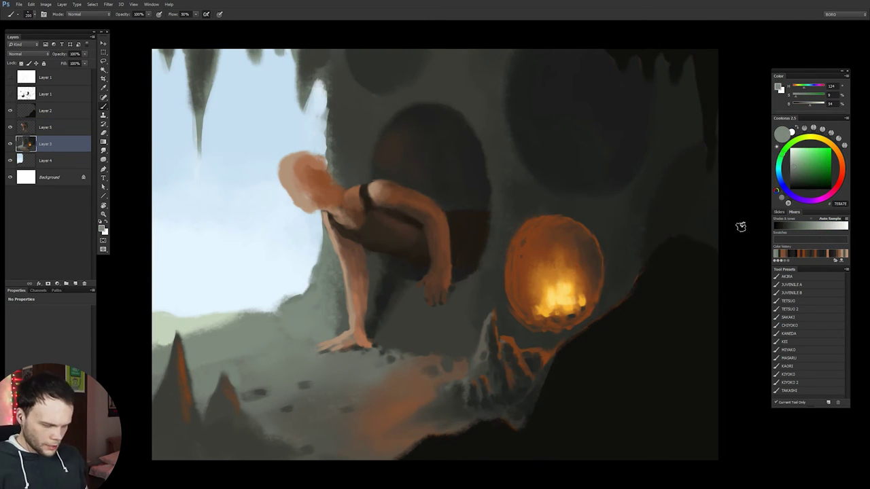
pyautogui.scroll(-3, 671, 288)
pyautogui.moveTo(731, 242); pyautogui.dragTo(630, 219)
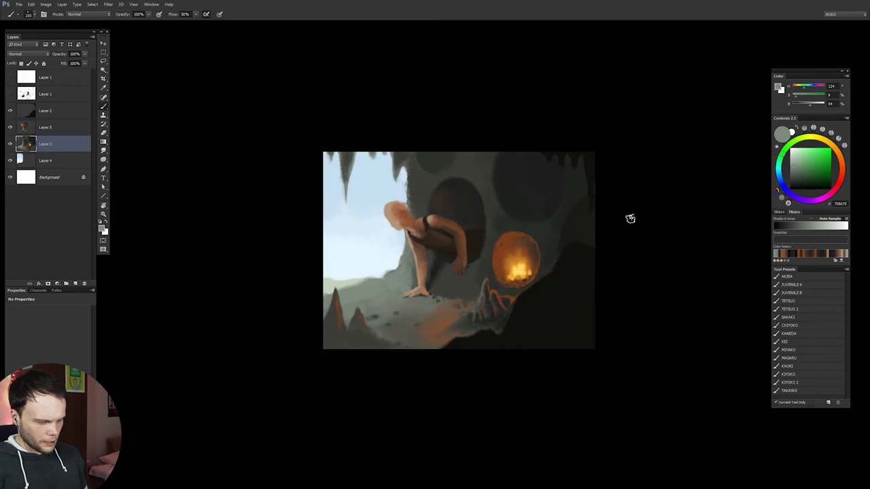
pyautogui.hotkey('ctrl', 'shift', 'h')
pyautogui.scroll(3, 630, 219)
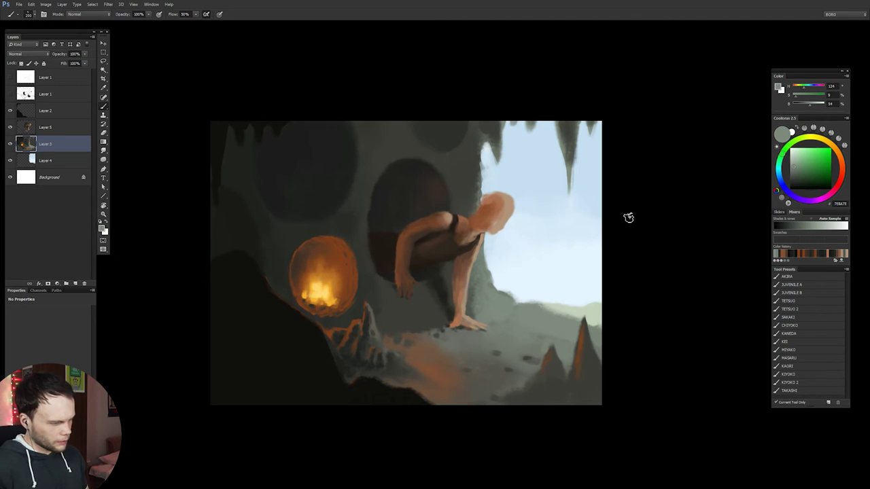
pyautogui.click(104, 78)
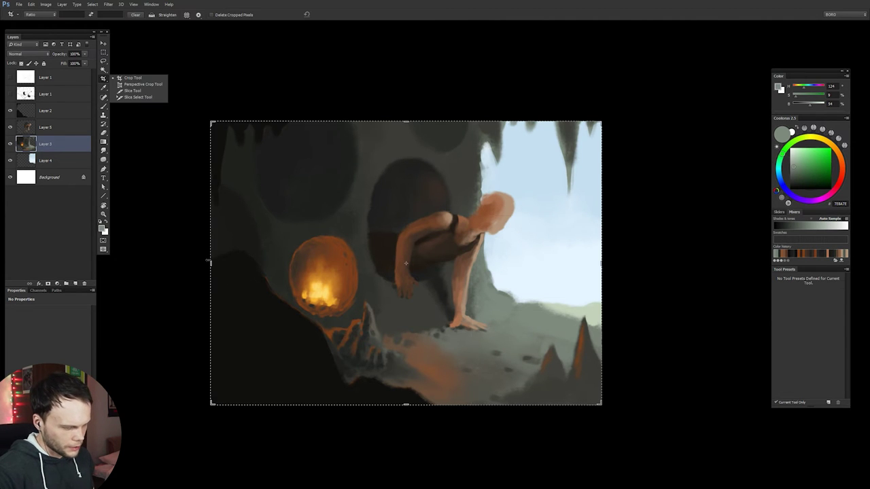
pyautogui.press('Escape')
# Nudge the selected stalactites on Layer 2 and crop one side inward
pyautogui.press('m')
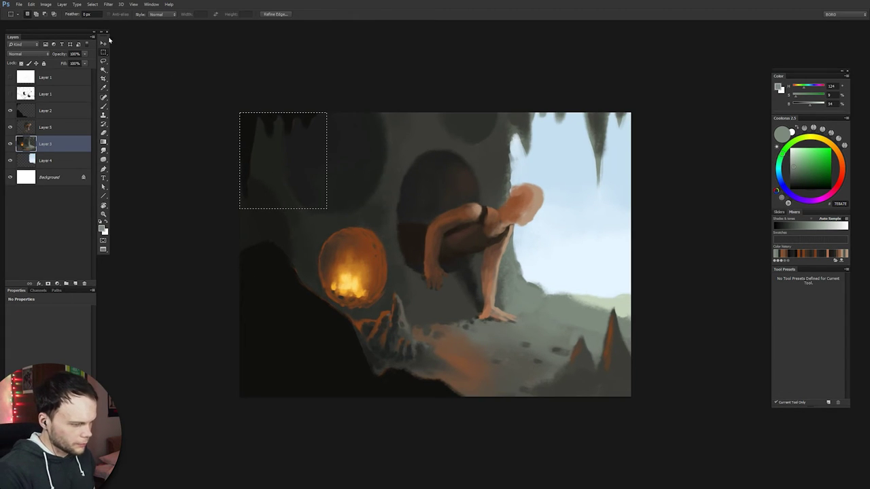
pyautogui.click(45, 110)
pyautogui.press('v')
pyautogui.moveTo(289, 125); pyautogui.dragTo(302, 126)
pyautogui.press('c')
pyautogui.moveTo(239, 255); pyautogui.dragTo(262, 258)
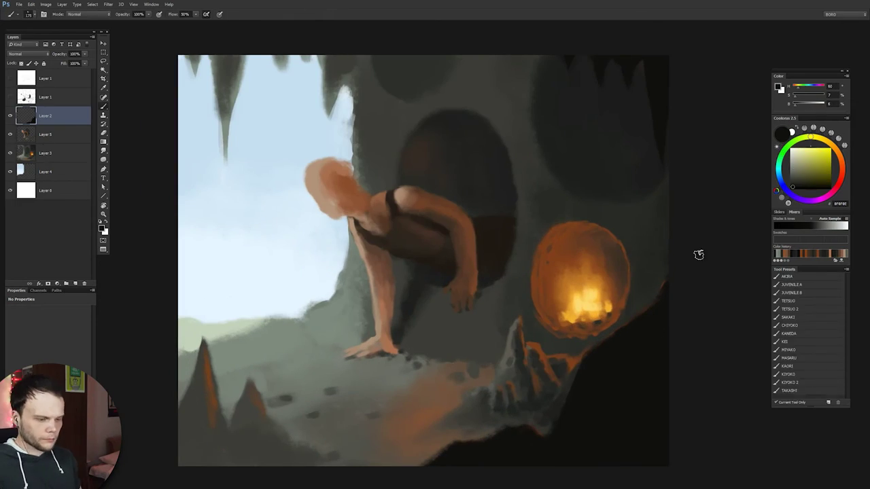
# Merge two layers and select the sky layer (Layer 4) for painting
pyautogui.keyDown('alt'); pyautogui.click(660, 340); pyautogui.keyUp('alt')
pyautogui.hotkey('ctrl', 'e')
pyautogui.hotkey('ctrl', 'e')
pyautogui.press('l')
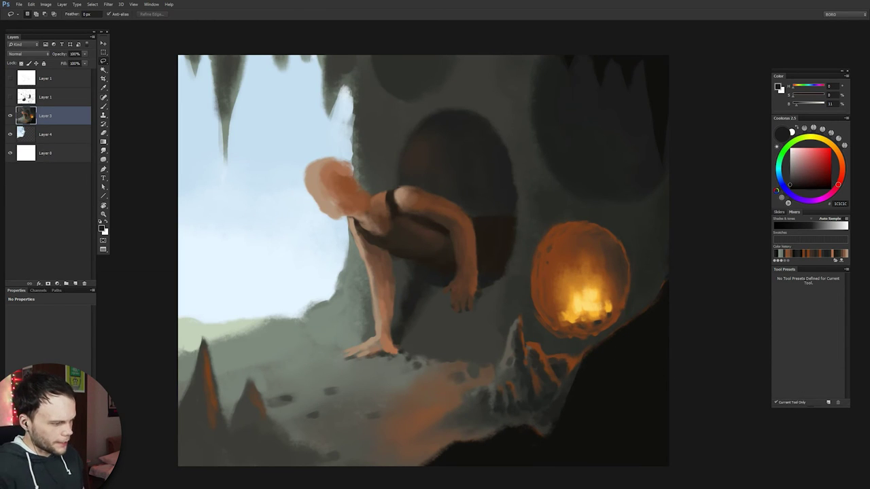
pyautogui.click(10, 116)
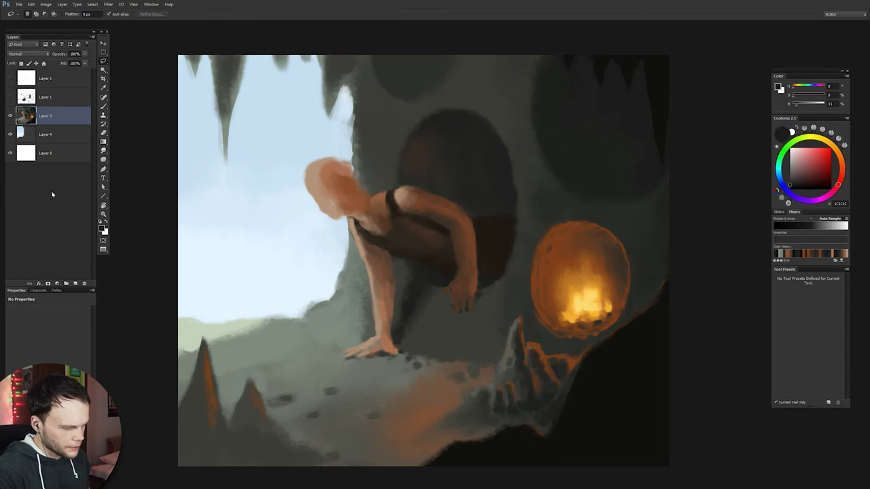
pyautogui.click(53, 135)
# Sample the sky blue and brush four pale cloud streaks across the sky
pyautogui.press('b')
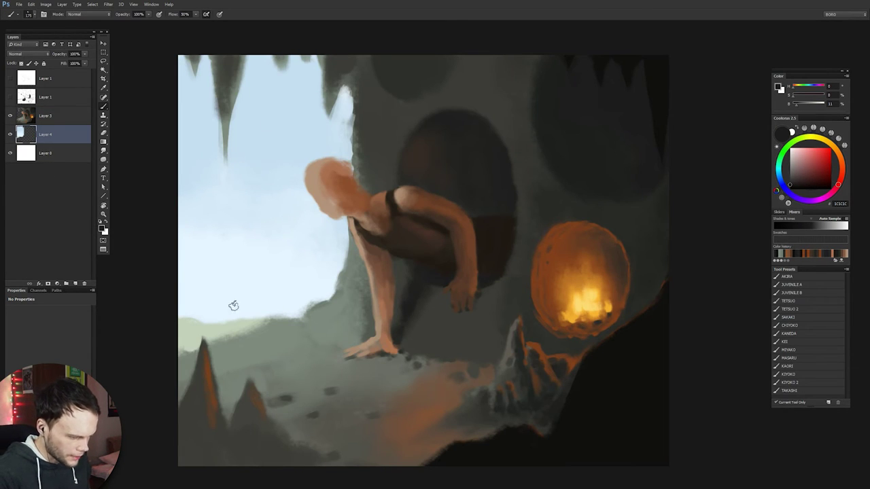
pyautogui.keyDown('alt'); pyautogui.click(223, 272); pyautogui.keyUp('alt')
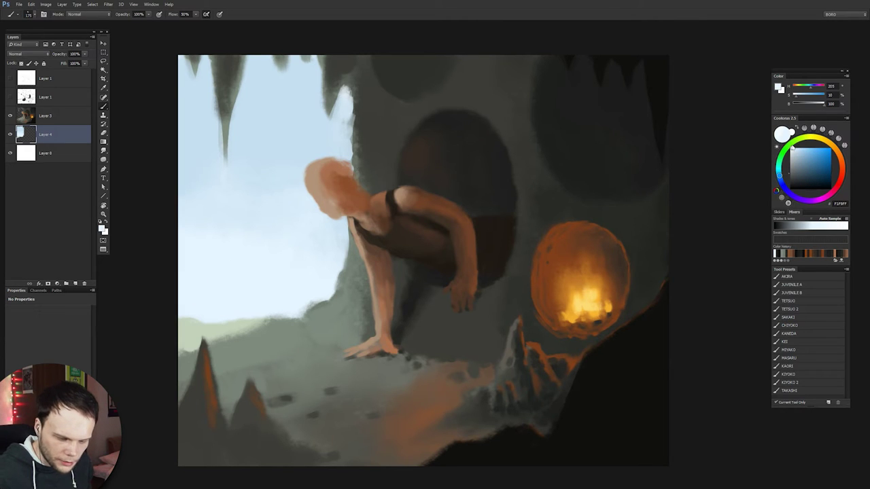
pyautogui.moveTo(182, 198); pyautogui.dragTo(228, 197)
pyautogui.moveTo(249, 227); pyautogui.dragTo(291, 226)
pyautogui.moveTo(235, 112); pyautogui.dragTo(316, 102)
pyautogui.moveTo(180, 92); pyautogui.dragTo(214, 82)
# Sample the near-black cave wall colour and return to the main painting layer
pyautogui.hotkey('alt', ']')
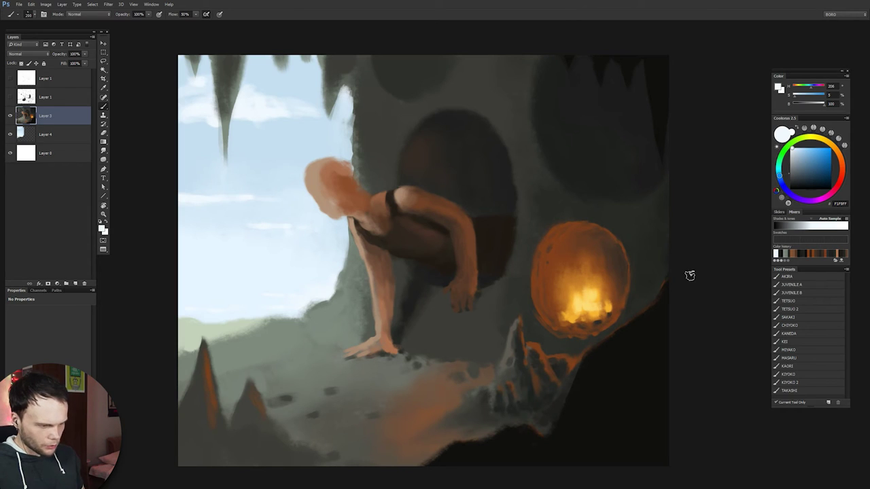
pyautogui.keyDown('alt'); pyautogui.click(444, 100); pyautogui.keyUp('alt')
pyautogui.hotkey('alt', '[')
pyautogui.hotkey('alt', ']')
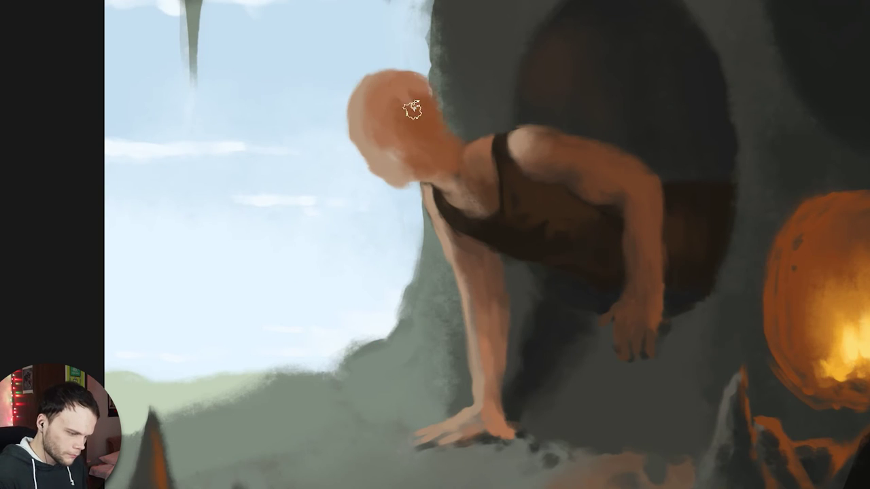
# Shade the bald head in muted skin tones and sample darker wall colours
pyautogui.moveTo(425, 87); pyautogui.dragTo(414, 149)
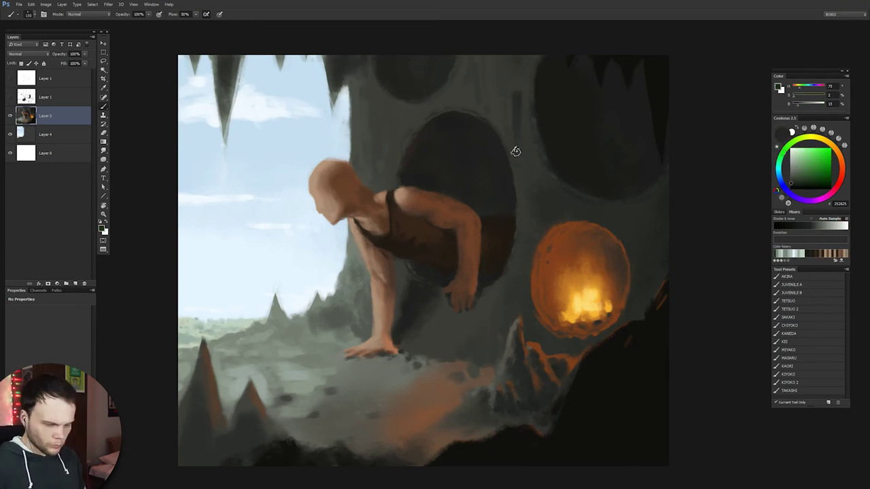
pyautogui.keyDown('alt'); pyautogui.click(582, 197); pyautogui.keyUp('alt')
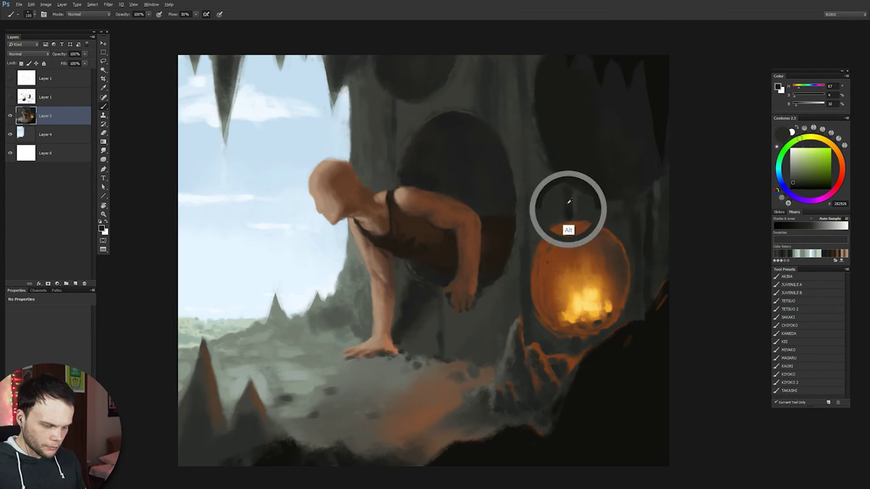
pyautogui.keyDown('alt'); pyautogui.click(570, 212); pyautogui.keyUp('alt')
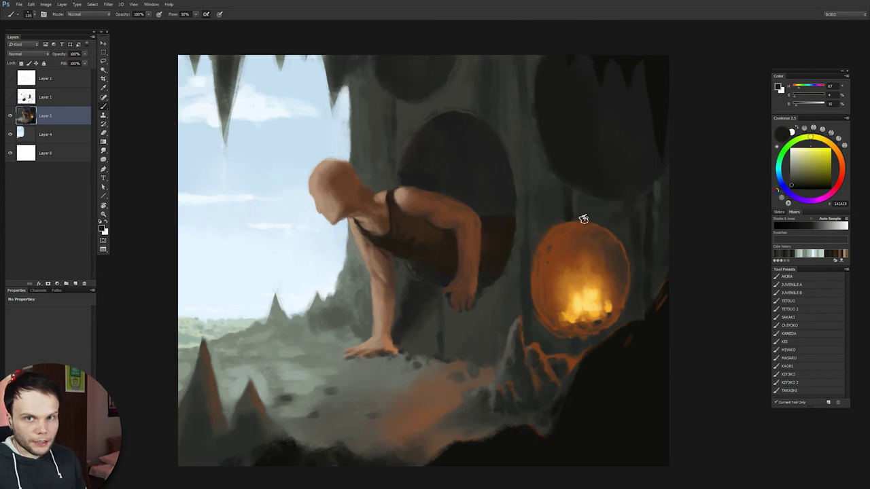
pyautogui.keyDown('alt'); pyautogui.click(584, 219); pyautogui.keyUp('alt')
pyautogui.keyDown('alt'); pyautogui.click(467, 85); pyautogui.keyUp('alt')
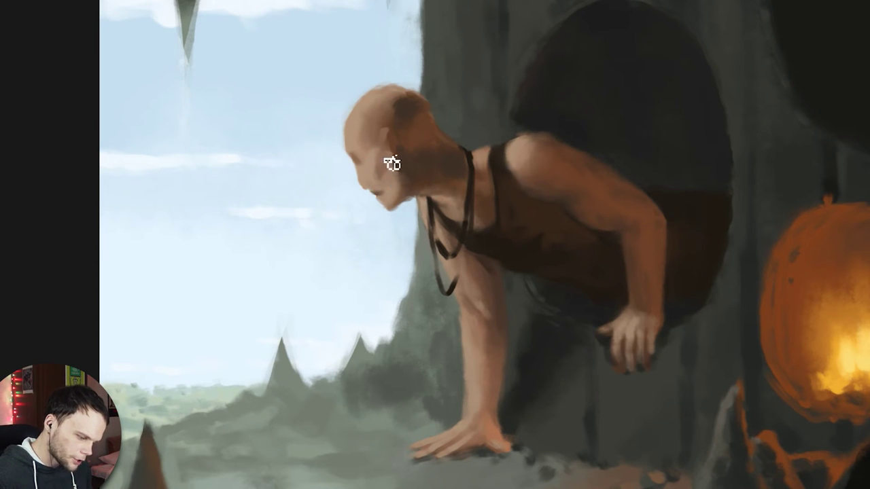
# Sample skin tones and paint a second dark strap over the giant's shoulder
pyautogui.keyDown('alt'); pyautogui.click(383, 155); pyautogui.keyUp('alt')
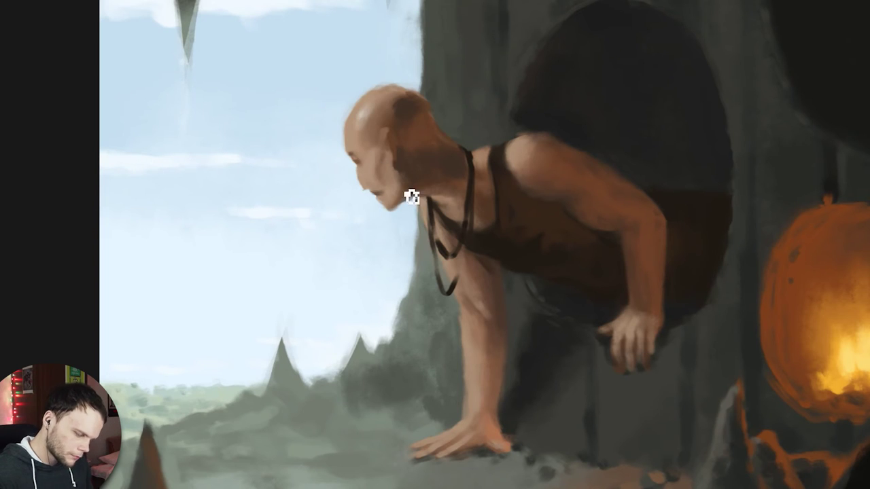
pyautogui.keyDown('alt'); pyautogui.click(385, 147); pyautogui.keyUp('alt')
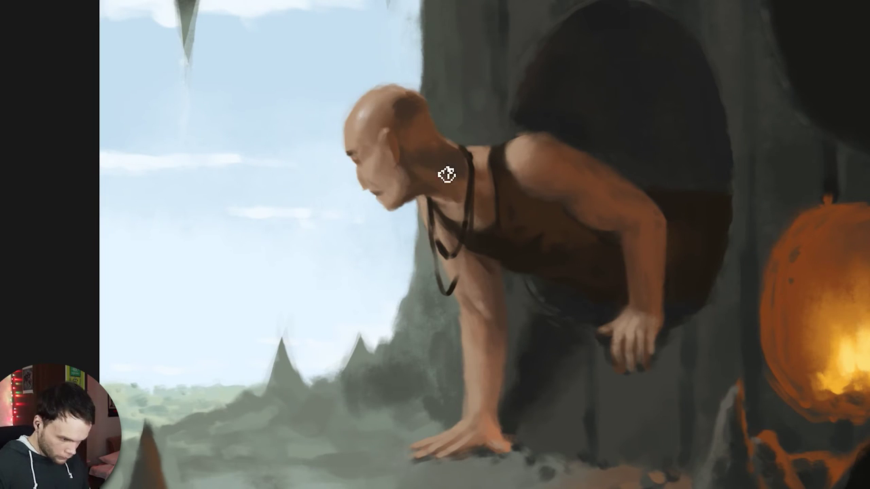
pyautogui.moveTo(506, 140); pyautogui.dragTo(512, 170)
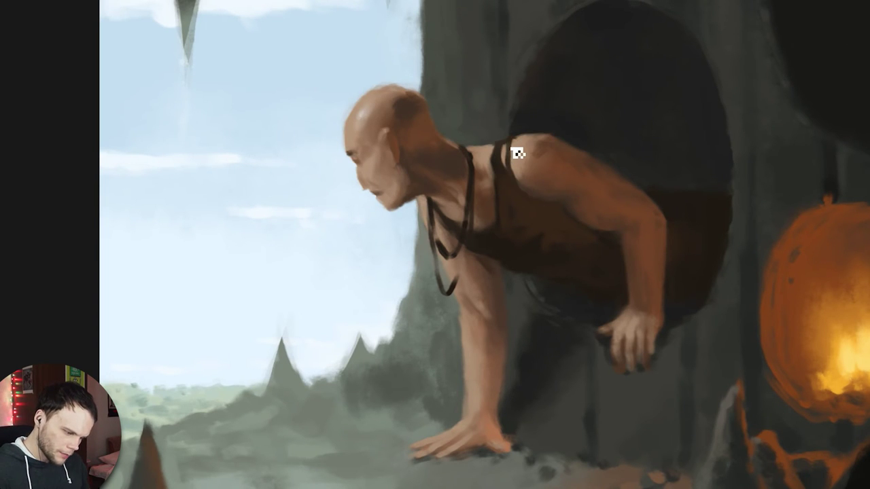
pyautogui.keyDown('alt'); pyautogui.click(521, 178); pyautogui.keyUp('alt')
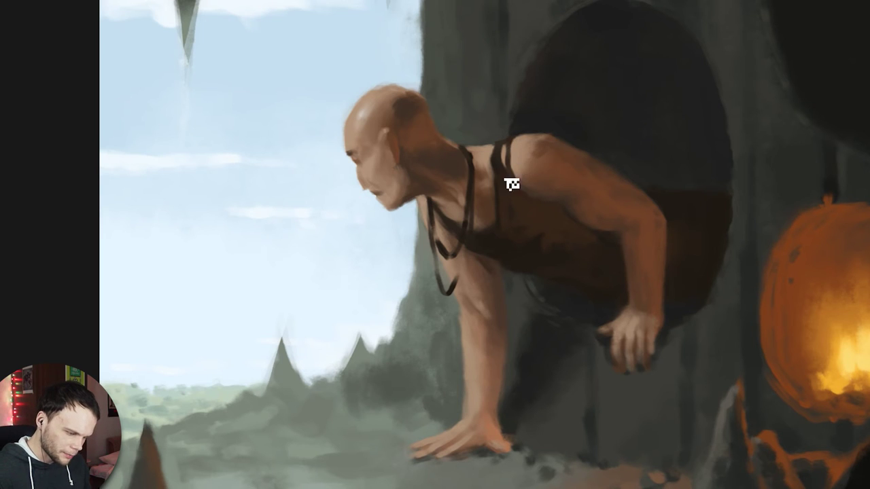
pyautogui.keyDown('alt'); pyautogui.click(508, 181); pyautogui.keyUp('alt')
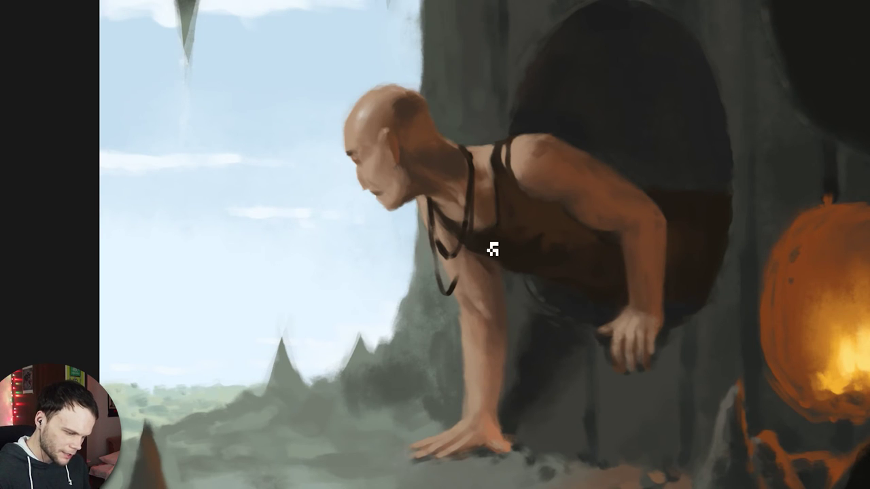
pyautogui.keyDown('alt'); pyautogui.click(477, 223); pyautogui.keyUp('alt')
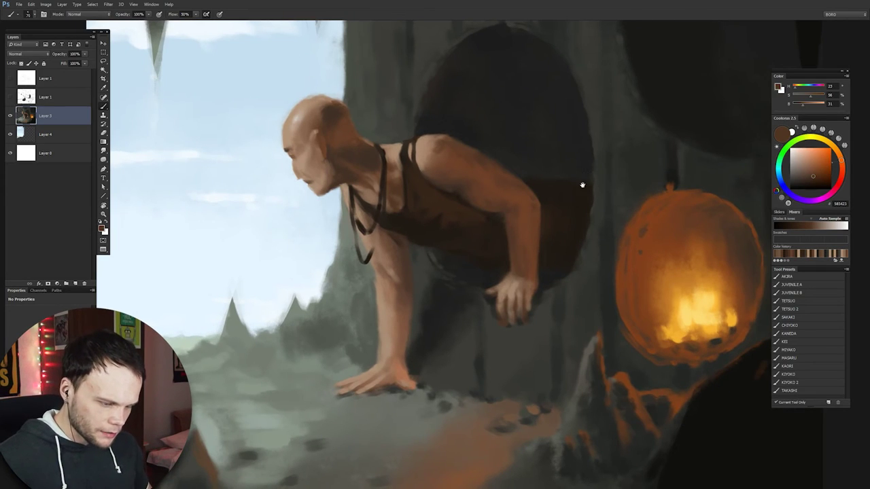
# Darken the arm's right edge and repaint the hand's upper edge with sampled browns
pyautogui.moveTo(557, 245); pyautogui.dragTo(527, 242)
pyautogui.keyDown('alt'); pyautogui.click(485, 251); pyautogui.keyUp('alt')
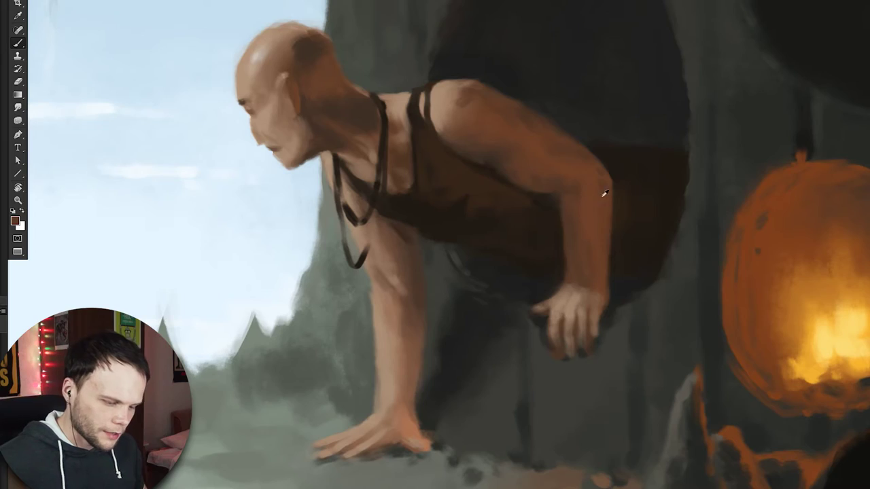
pyautogui.moveTo(605, 194); pyautogui.dragTo(602, 306)
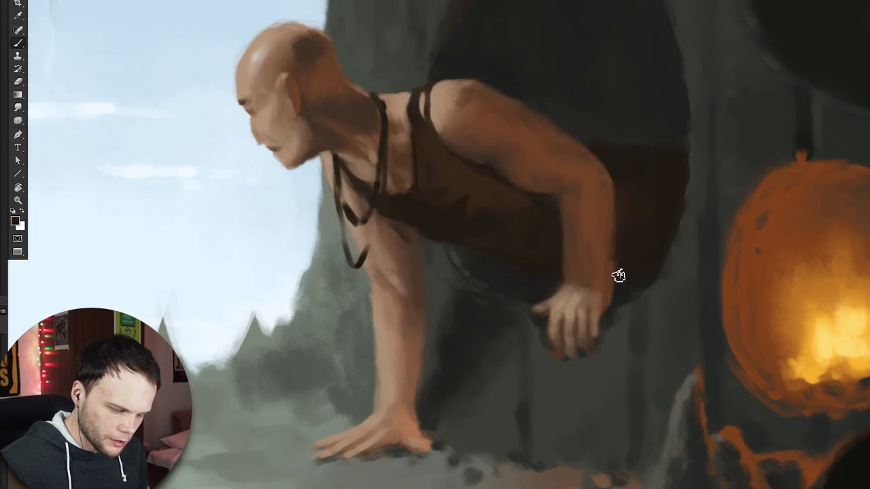
pyautogui.keyDown('alt'); pyautogui.click(613, 312); pyautogui.keyUp('alt')
pyautogui.moveTo(558, 301)
pyautogui.mouseDown()
pyautogui.moveTo(567, 334)
pyautogui.moveTo(578, 288)
pyautogui.moveTo(624, 291)
pyautogui.mouseUp()
pyautogui.keyDown('alt'); pyautogui.click(580, 355); pyautogui.keyUp('alt')
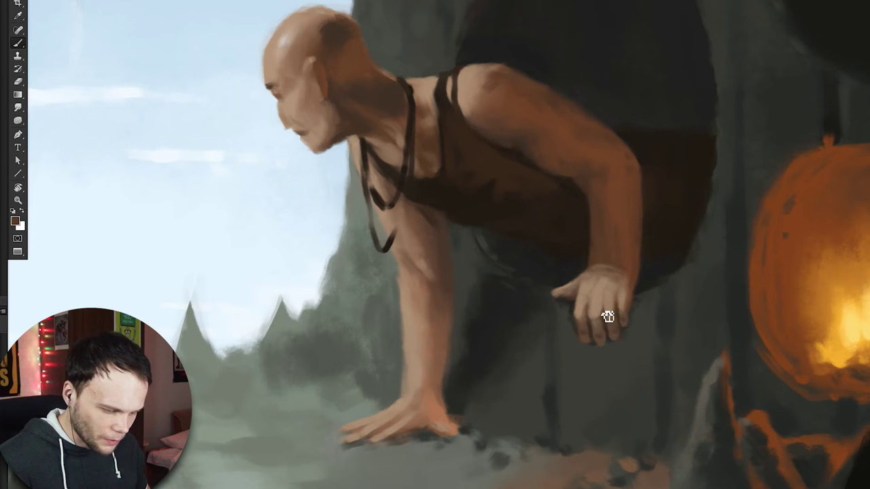
# Paint dark beaded necklace strands at the neck with a curved hooked pendant
pyautogui.press('alt')
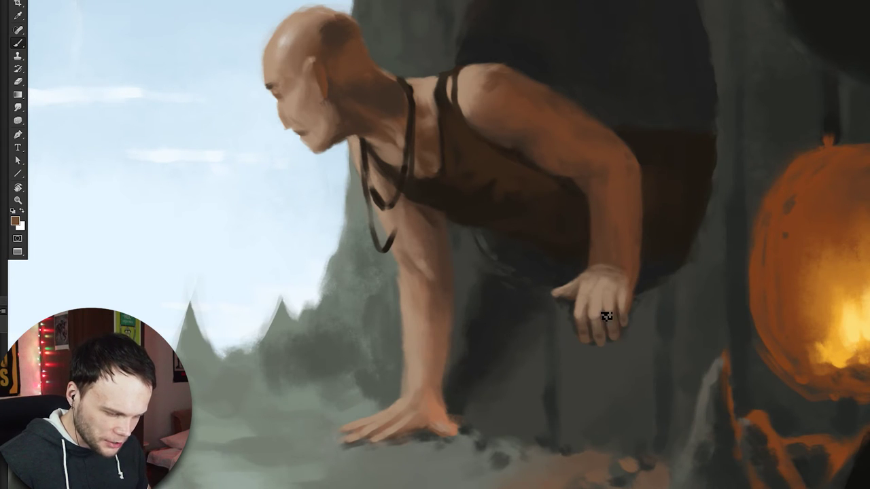
pyautogui.moveTo(780, 241); pyautogui.dragTo(802, 256)
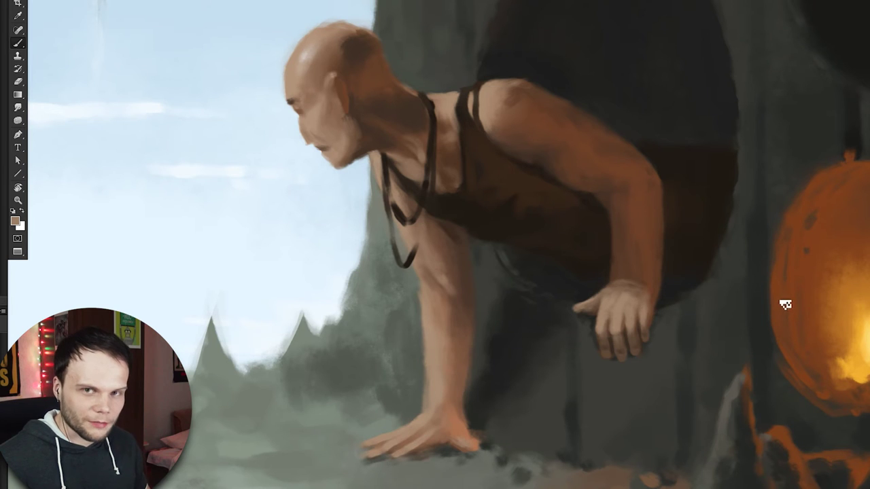
pyautogui.keyDown('alt'); pyautogui.click(525, 166); pyautogui.keyUp('alt')
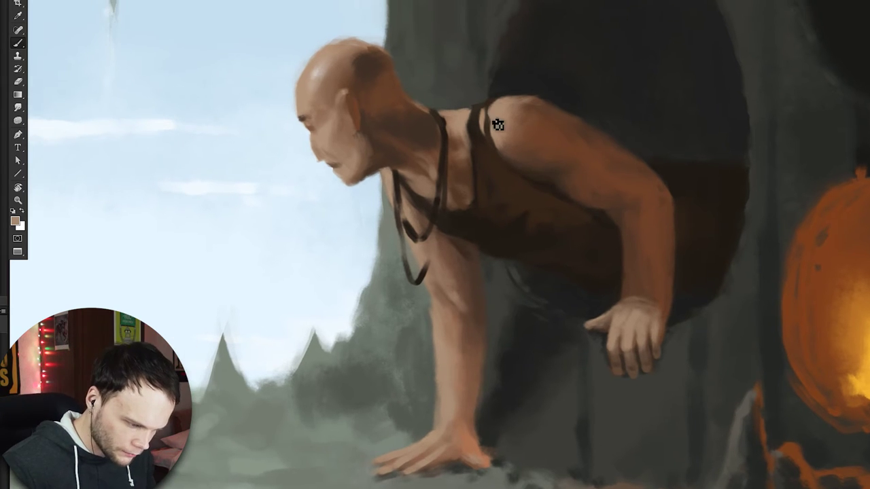
pyautogui.moveTo(391, 239); pyautogui.dragTo(435, 248)
pyautogui.moveTo(392, 266)
pyautogui.mouseDown()
pyautogui.moveTo(433, 267)
pyautogui.moveTo(425, 280)
pyautogui.mouseUp()
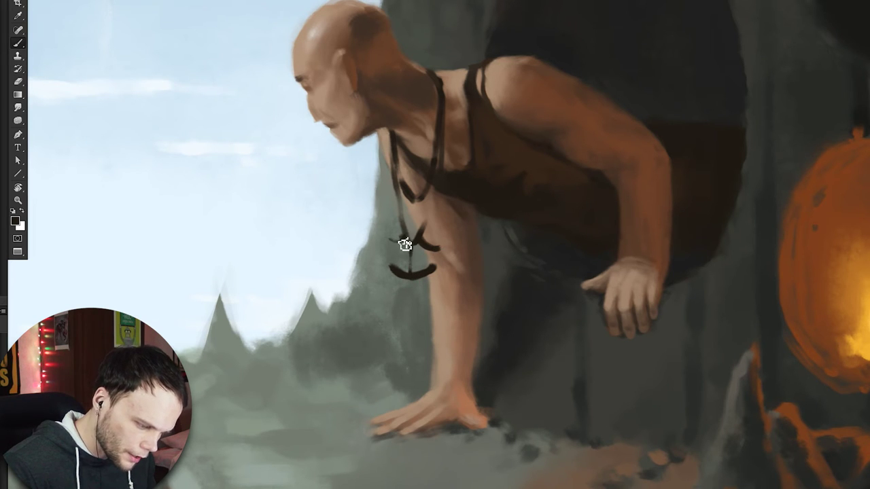
pyautogui.moveTo(404, 245); pyautogui.dragTo(427, 199)
pyautogui.moveTo(408, 227); pyautogui.dragTo(443, 89)
pyautogui.moveTo(397, 162); pyautogui.dragTo(372, 133)
# Zoom out over the painting and sample darker and lighter browns from the figure
pyautogui.hotkey('ctrl', '-')
pyautogui.press('Tab')
pyautogui.hotkey('ctrl', '-')
pyautogui.keyDown('alt'); pyautogui.click(421, 299); pyautogui.keyUp('alt')
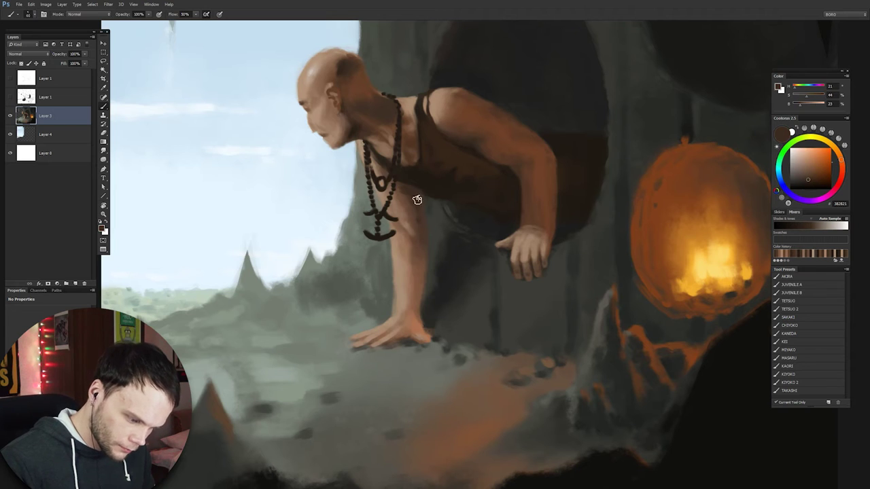
pyautogui.keyDown('alt'); pyautogui.click(421, 304); pyautogui.keyUp('alt')
pyautogui.keyDown('alt'); pyautogui.click(534, 202); pyautogui.keyUp('alt')
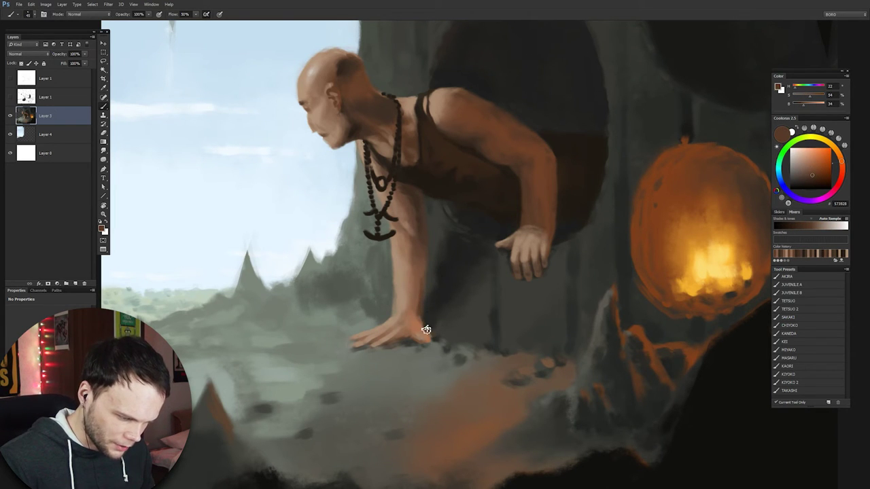
# Sample dark browns and light tans from the jaw, shoulder and around the ear
pyautogui.moveTo(436, 203); pyautogui.dragTo(497, 233)
pyautogui.keyDown('alt'); pyautogui.click(581, 203); pyautogui.keyUp('alt')
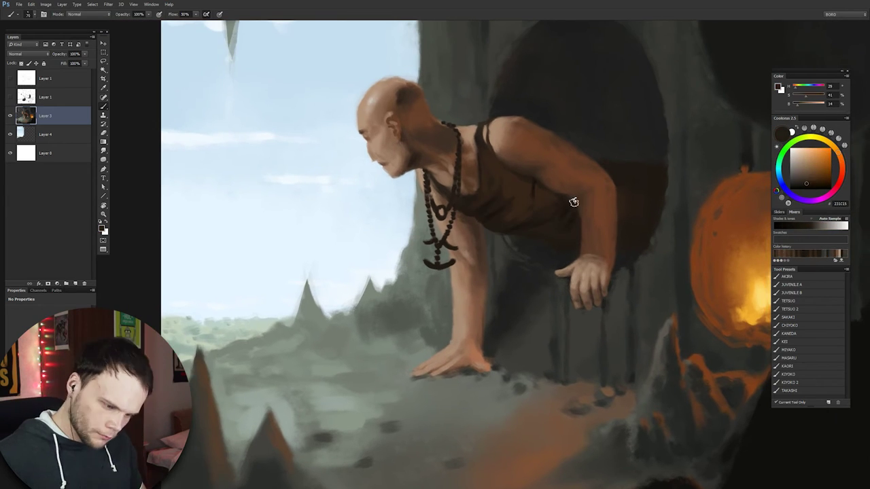
pyautogui.scroll(-3, 581, 204)
pyautogui.scroll(2, 559, 256)
pyautogui.scroll(2, 354, 187)
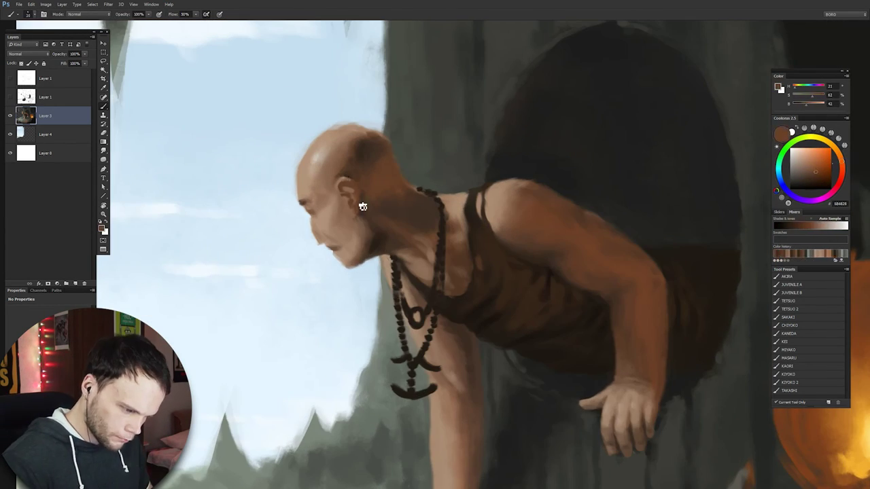
pyautogui.hscroll(-2, 408, 197)
pyautogui.hscroll(2, 456, 231)
pyautogui.scroll(-5, 482, 251)
pyautogui.hscroll(-6, 483, 231)
pyautogui.scroll(-2, 446, 208)
pyautogui.scroll(1, 584, 204)
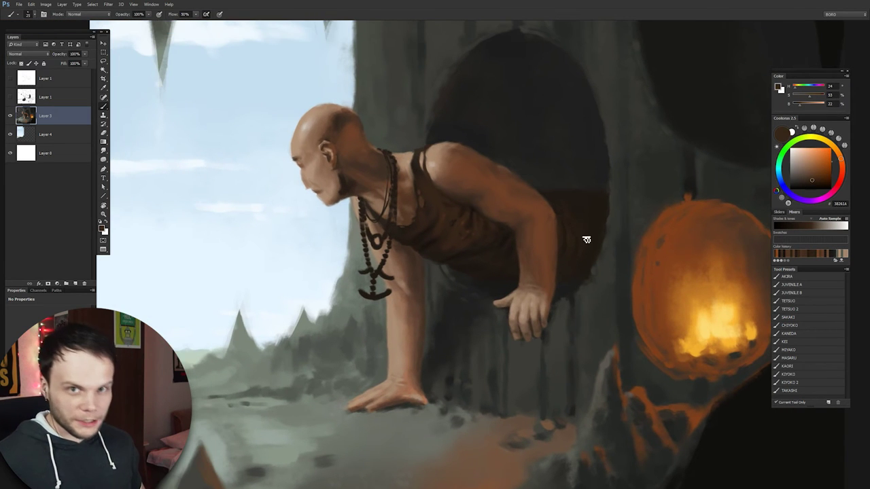
pyautogui.scroll(1, 537, 238)
pyautogui.scroll(1, 527, 240)
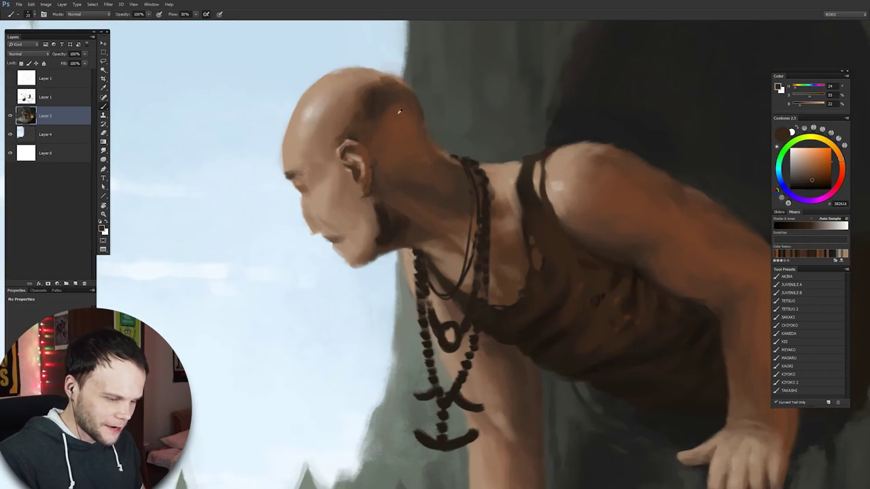
pyautogui.keyDown('alt'); pyautogui.click(384, 220); pyautogui.keyUp('alt')
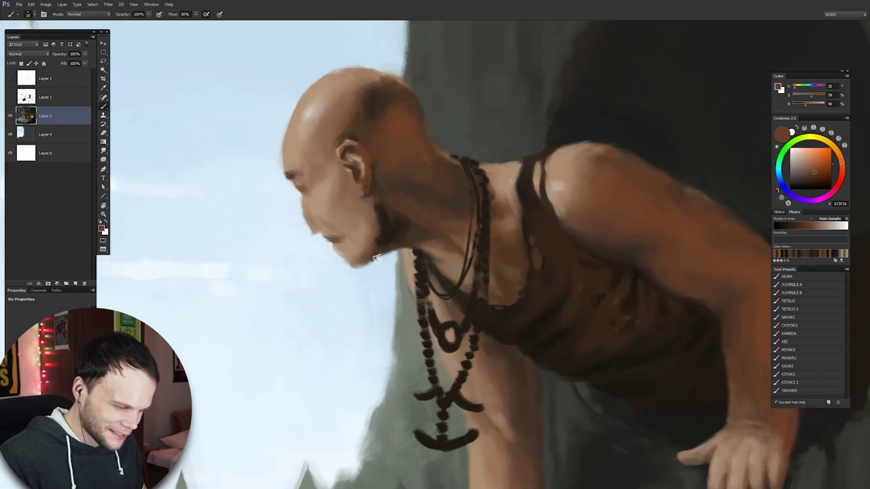
pyautogui.keyDown('alt'); pyautogui.click(550, 266); pyautogui.keyUp('alt')
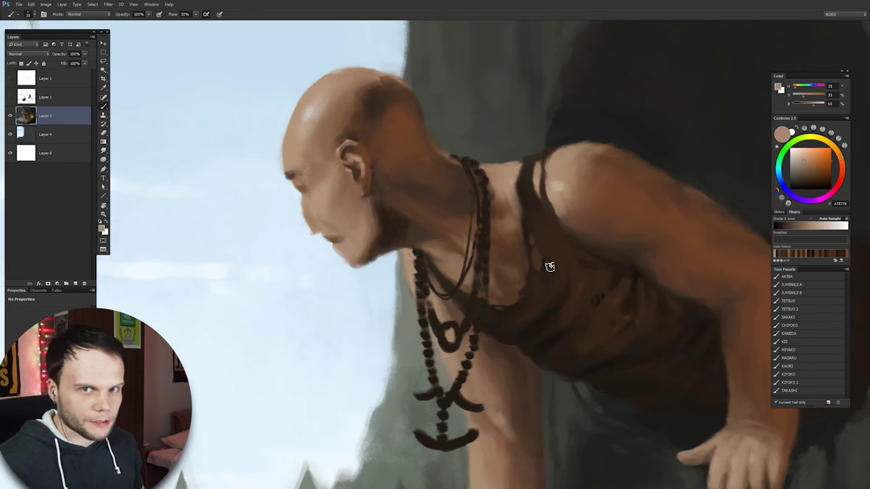
pyautogui.moveTo(412, 154); pyautogui.dragTo(431, 179)
pyautogui.keyDown('alt'); pyautogui.click(388, 182); pyautogui.keyUp('alt')
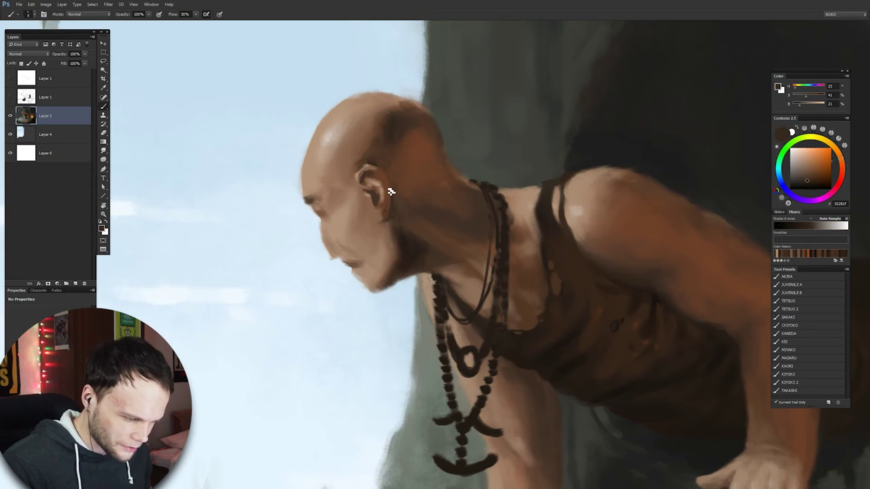
pyautogui.moveTo(391, 204)
pyautogui.mouseDown()
pyautogui.moveTo(390, 188)
pyautogui.moveTo(381, 208)
pyautogui.moveTo(400, 227)
pyautogui.moveTo(359, 185)
pyautogui.moveTo(463, 206)
pyautogui.mouseUp()
# Sample dark brown from the face, paint the mouth and lips, and pick cave-hole near-black
pyautogui.moveTo(398, 170); pyautogui.dragTo(401, 179)
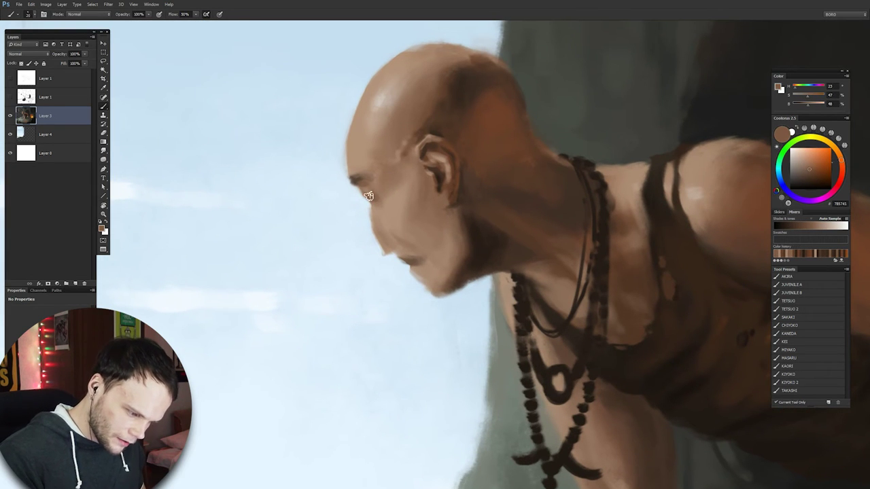
pyautogui.keyDown('alt'); pyautogui.click(400, 187); pyautogui.keyUp('alt')
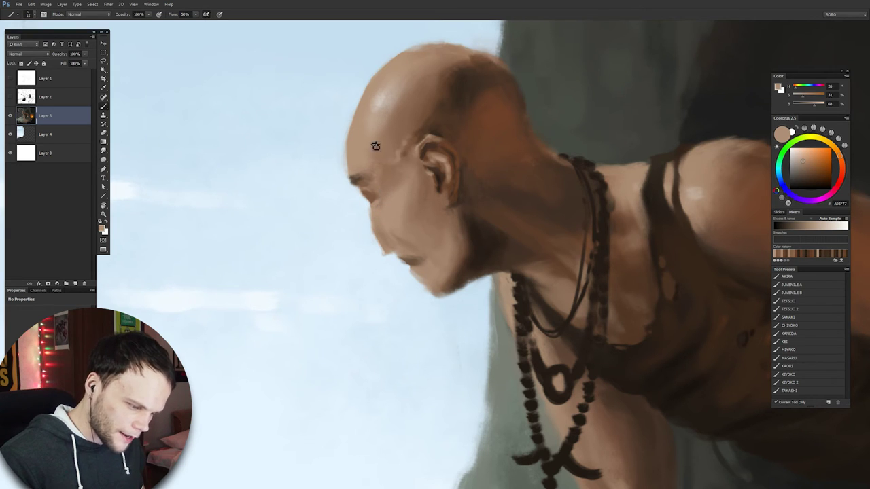
pyautogui.keyDown('alt'); pyautogui.click(381, 205); pyautogui.keyUp('alt')
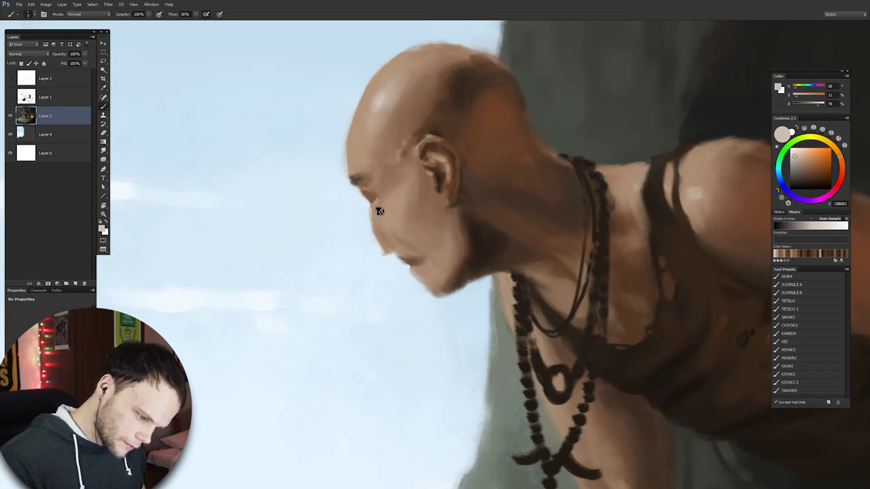
pyautogui.keyDown('alt'); pyautogui.click(372, 195); pyautogui.keyUp('alt')
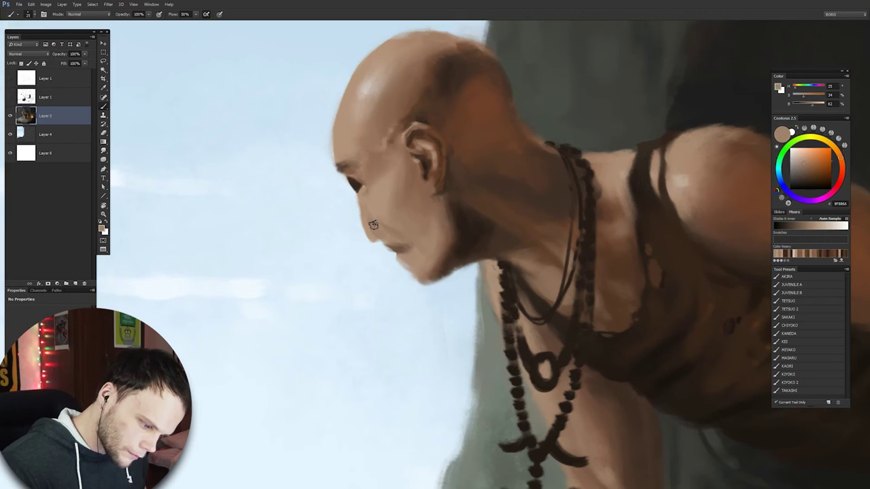
pyautogui.moveTo(387, 245); pyautogui.dragTo(435, 282)
pyautogui.moveTo(365, 203); pyautogui.dragTo(401, 252)
pyautogui.scroll(2, 381, 231)
pyautogui.scroll(-1, 401, 253)
pyautogui.scroll(-2, 371, 224)
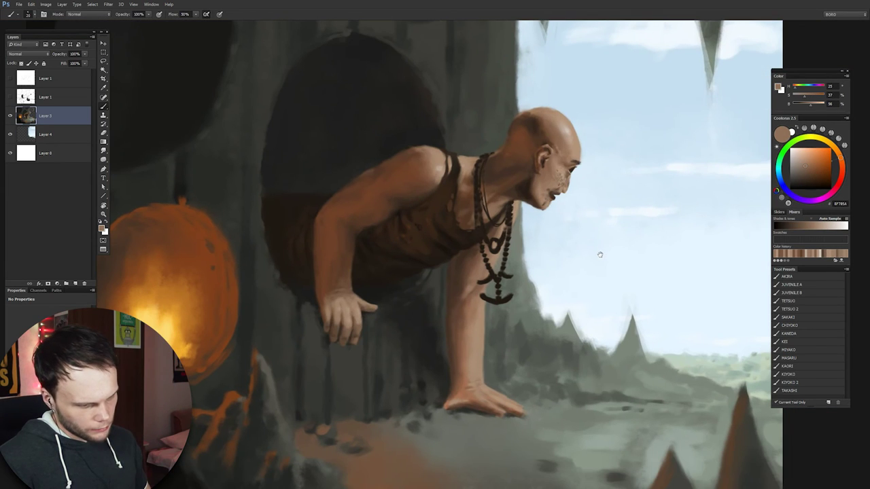
pyautogui.moveTo(355, 190); pyautogui.dragTo(378, 216)
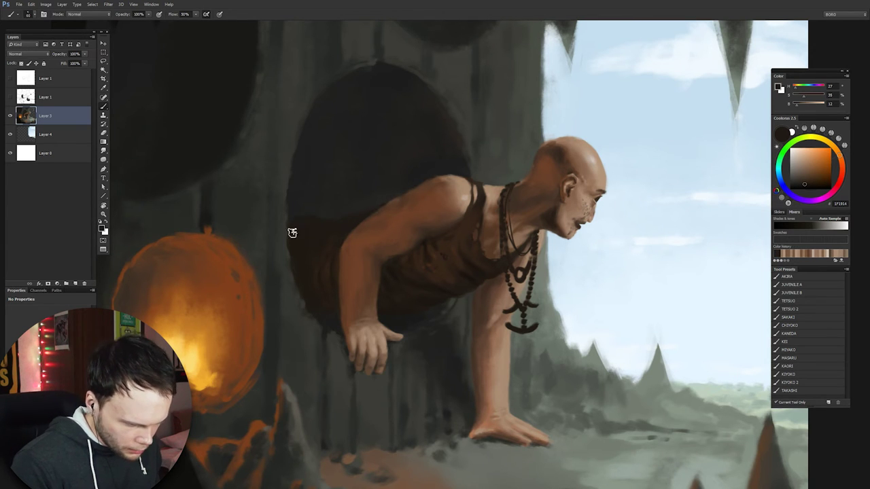
pyautogui.scroll(1, 408, 403)
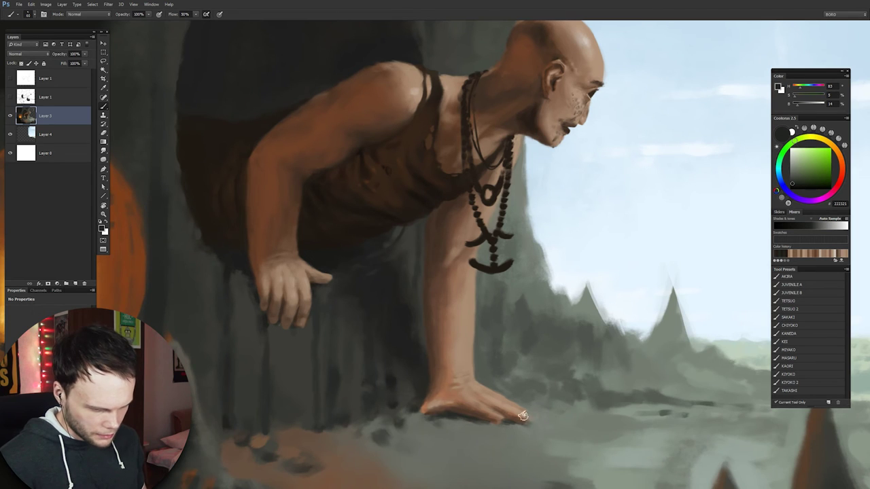
pyautogui.scroll(1, 523, 416)
# Sample hand and neck browns, erase face marks, and repaint with a lighter cheek tone
pyautogui.keyDown('alt'); pyautogui.click(429, 367); pyautogui.keyUp('alt')
pyautogui.scroll(-1, 476, 231)
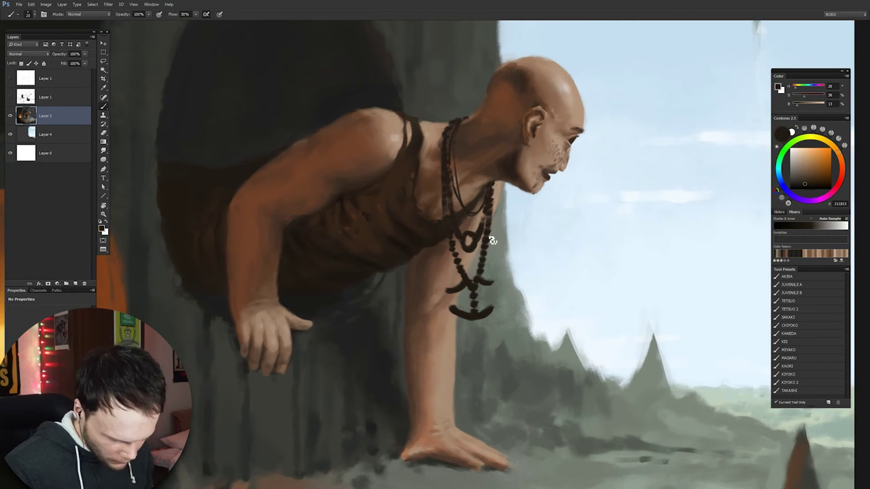
pyautogui.scroll(1, 480, 326)
pyautogui.keyDown('alt'); pyautogui.click(480, 334); pyautogui.keyUp('alt')
pyautogui.scroll(-1, 442, 292)
pyautogui.scroll(1, 429, 227)
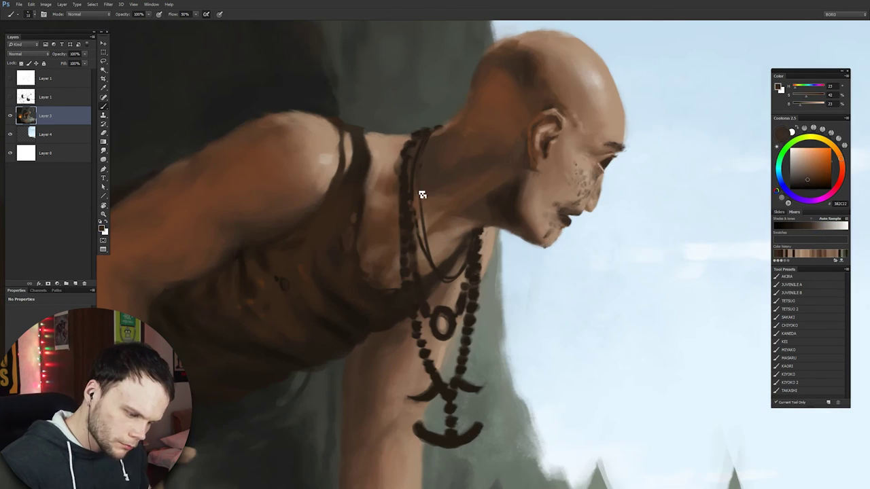
pyautogui.scroll(-1, 429, 226)
pyautogui.scroll(2, 467, 301)
pyautogui.press('e')
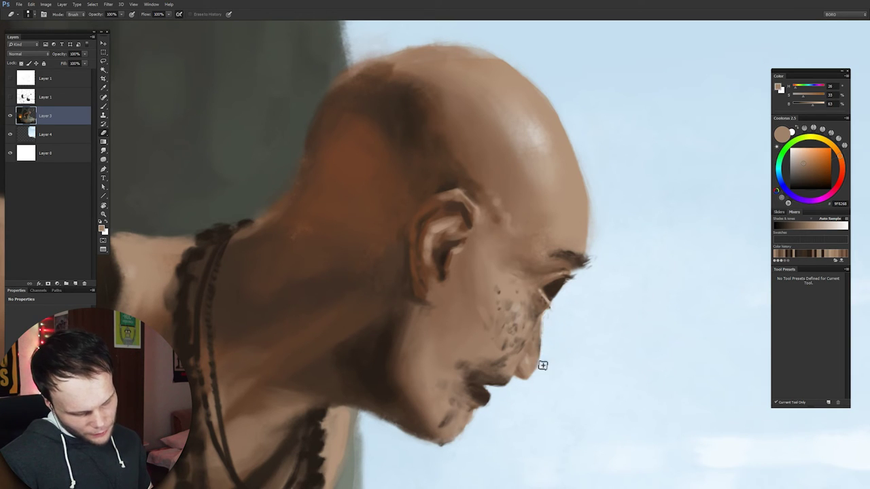
pyautogui.press('b')
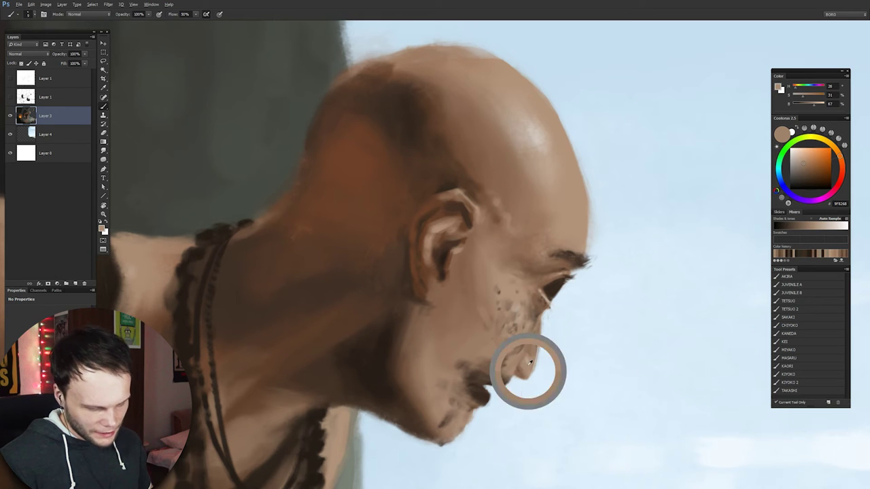
pyautogui.scroll(-1, 535, 373)
pyautogui.scroll(-1, 523, 333)
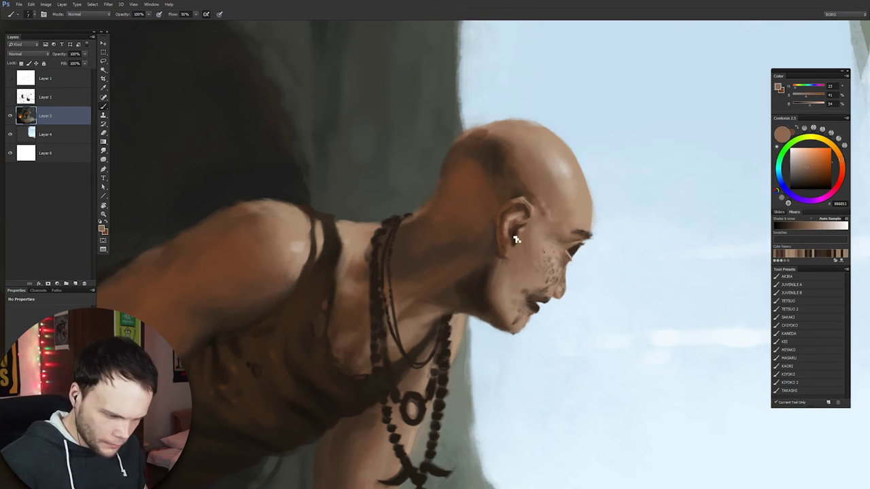
pyautogui.keyDown('alt'); pyautogui.click(511, 295); pyautogui.keyUp('alt')
pyautogui.scroll(-1, 578, 244)
pyautogui.scroll(1, 617, 202)
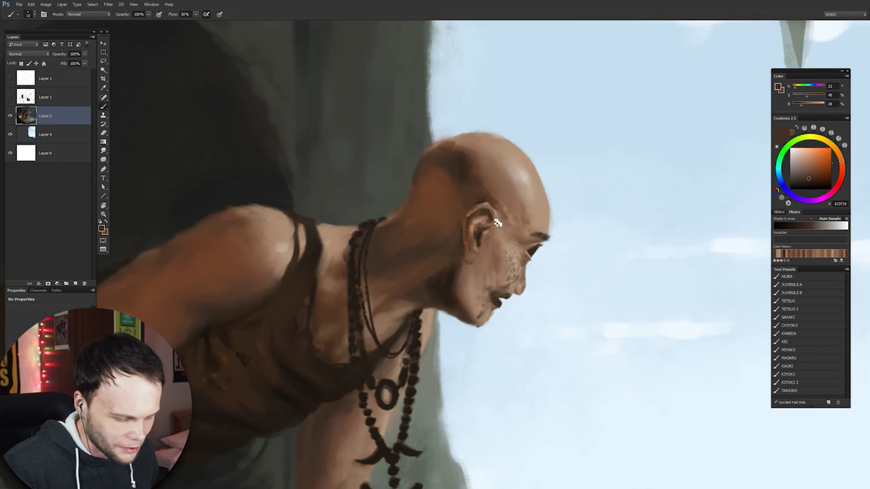
# Delete the empty Layer 5, return to Layer 3, and flip the canvas view horizontally
pyautogui.hotkey('ctrl', 'shift', 'alt', 'n')
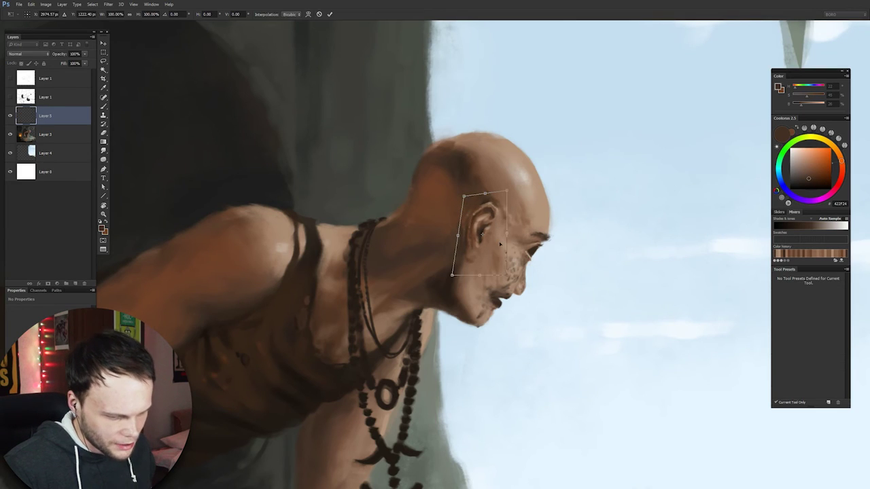
pyautogui.keyDown('ctrl'); pyautogui.click(503, 238); pyautogui.keyUp('ctrl')
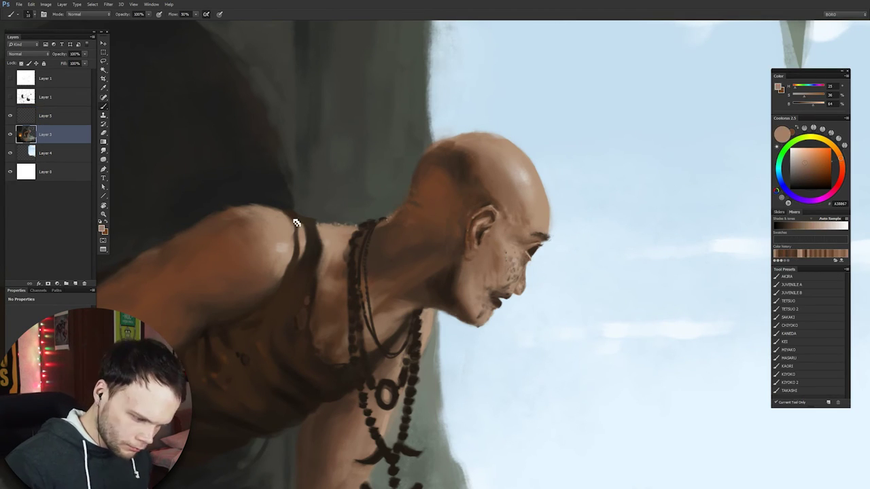
pyautogui.keyDown('alt'); pyautogui.click(488, 221); pyautogui.keyUp('alt')
pyautogui.press('Delete')
pyautogui.moveTo(450, 306); pyautogui.dragTo(558, 190)
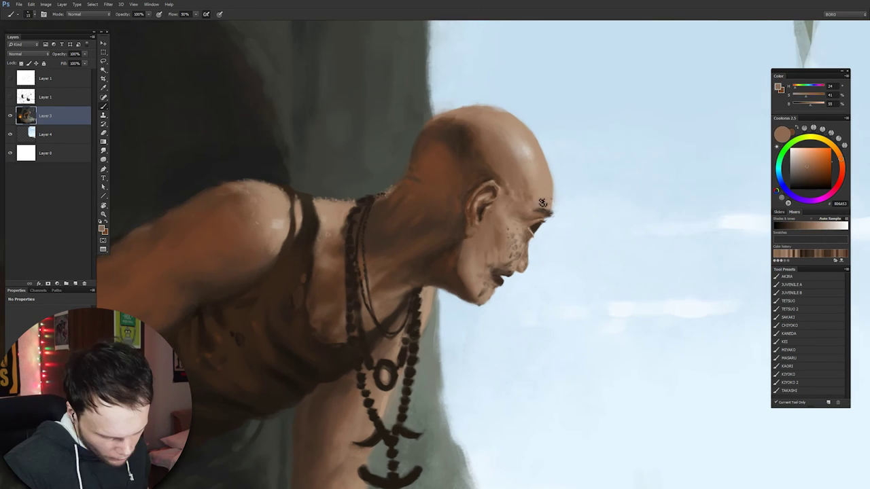
pyautogui.scroll(2, 504, 206)
pyautogui.scroll(-2, 504, 206)
pyautogui.scroll(-2, 504, 206)
pyautogui.scroll(-2, 505, 206)
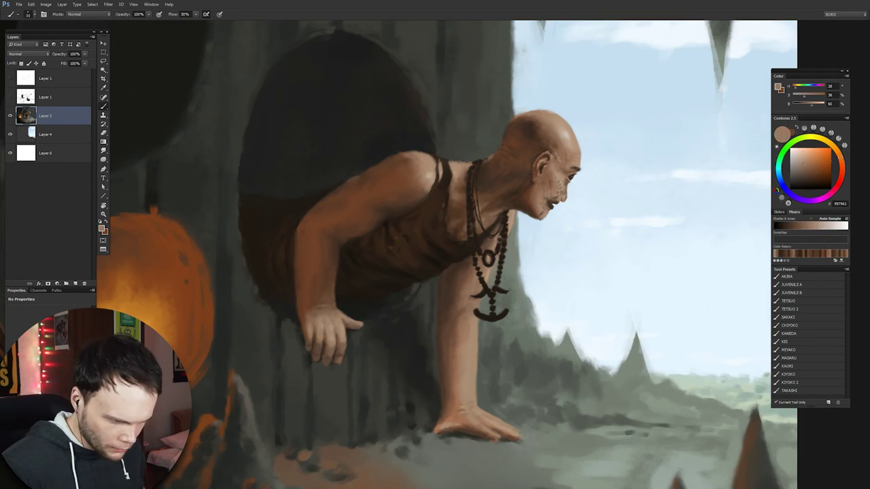
pyautogui.press('h')
pyautogui.scroll(1, 640, 278)
pyautogui.scroll(1, 640, 278)
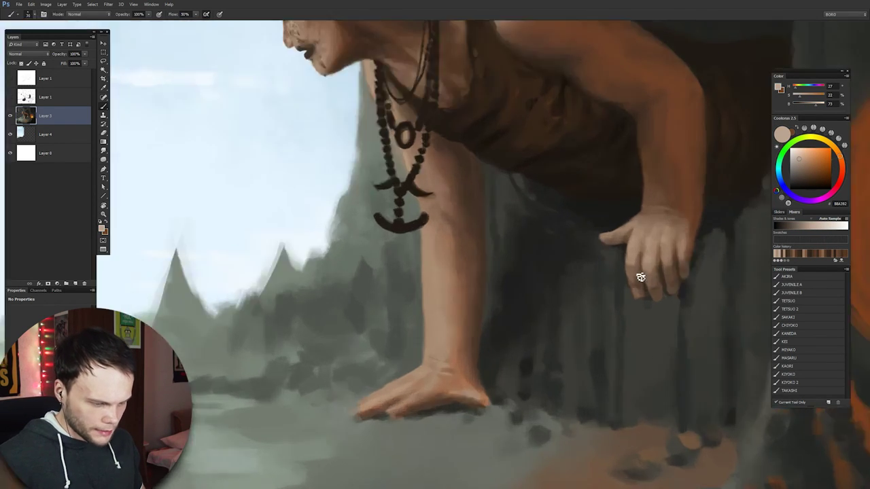
pyautogui.scroll(1, 641, 277)
pyautogui.scroll(1, 639, 276)
pyautogui.scroll(-4, 639, 276)
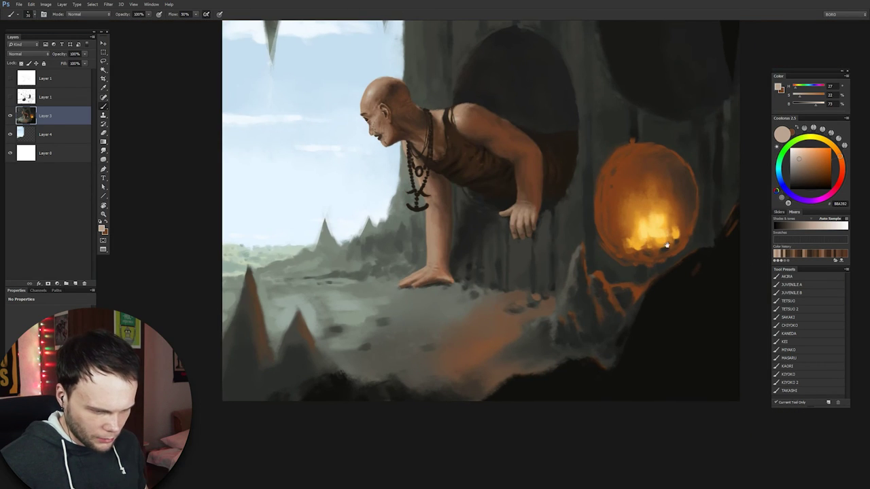
# Flip the view back and sample near-black, grey-green rock and skin tones around the planted hand
pyautogui.moveTo(556, 352); pyautogui.dragTo(532, 413)
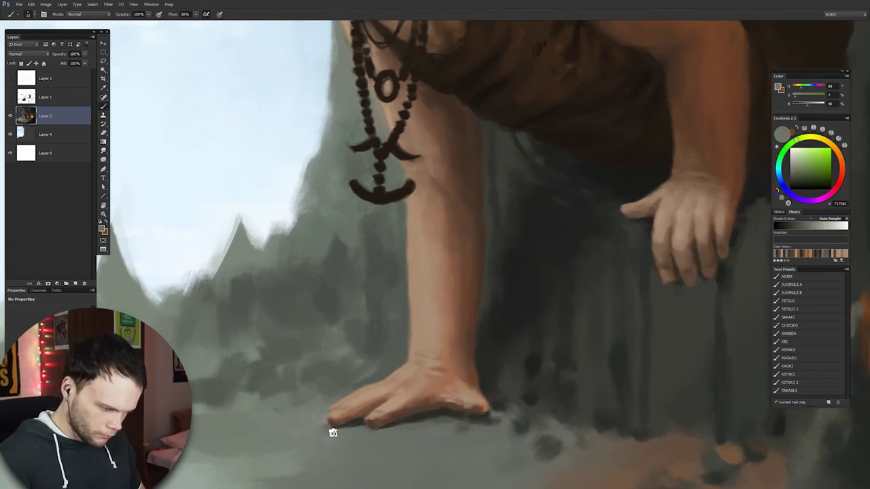
pyautogui.scroll(5, 448, 241)
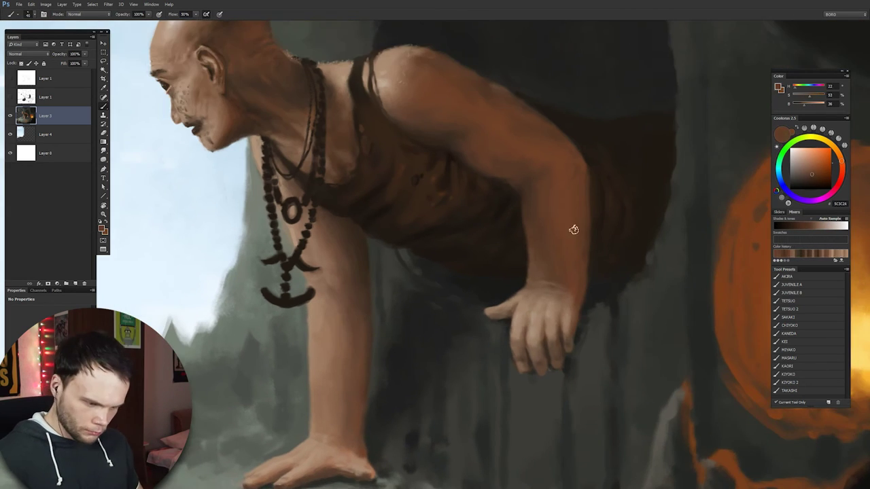
pyautogui.scroll(-5, 568, 196)
pyautogui.press('h')
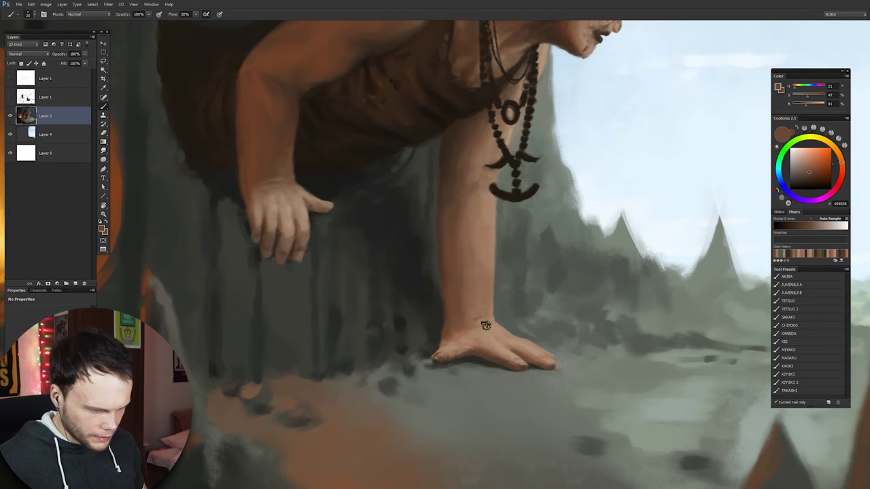
pyautogui.keyDown('alt'); pyautogui.click(410, 249); pyautogui.keyUp('alt')
pyautogui.scroll(2, 486, 367)
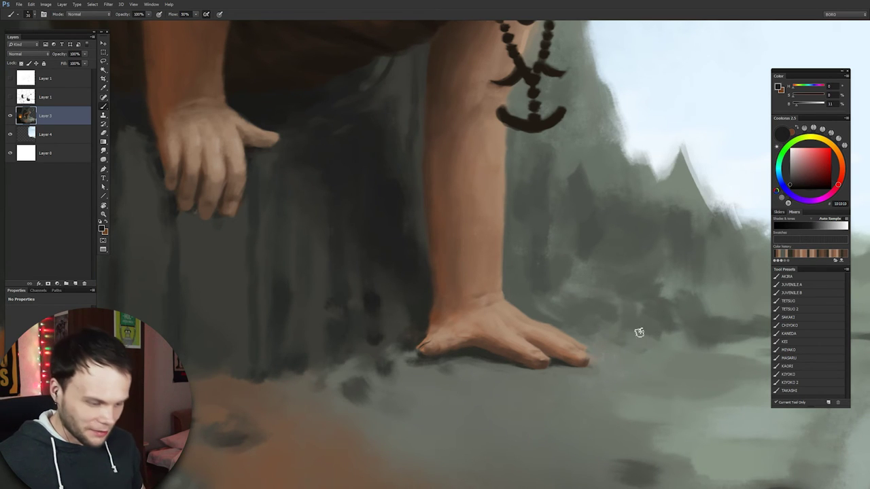
pyautogui.scroll(2, 452, 315)
pyautogui.keyDown('alt'); pyautogui.click(408, 309); pyautogui.keyUp('alt')
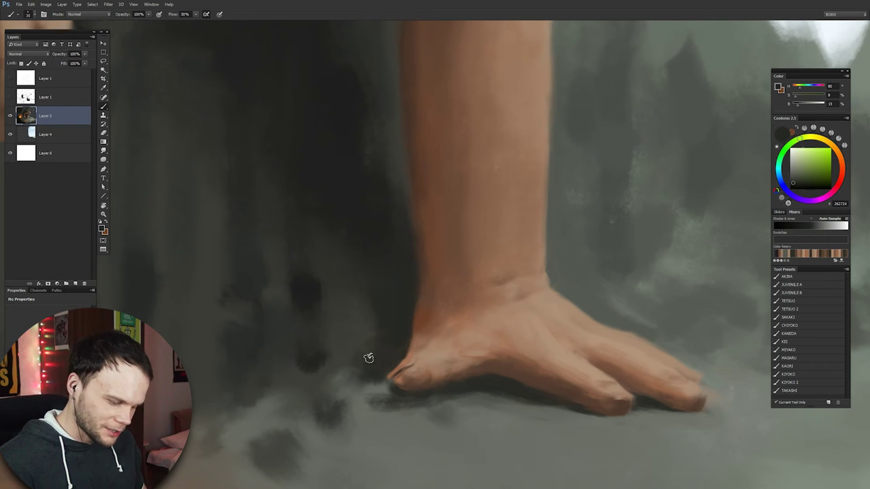
pyautogui.scroll(-3, 394, 329)
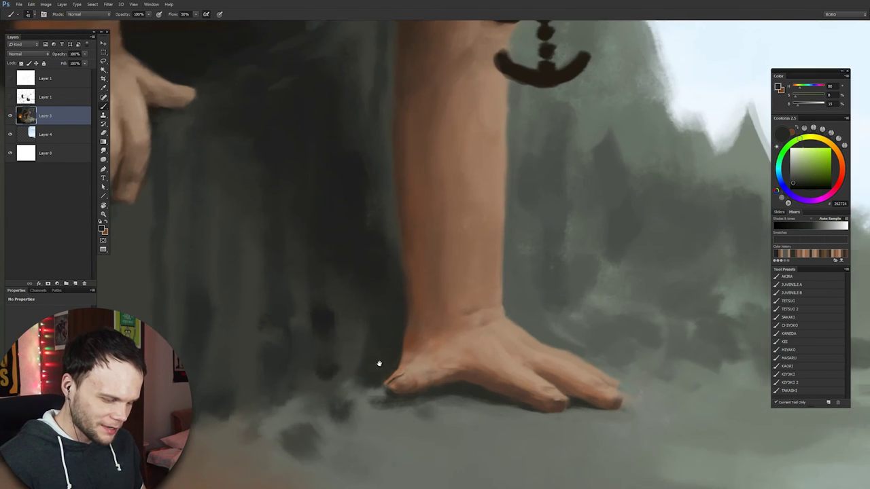
pyautogui.scroll(-1, 401, 313)
pyautogui.keyDown('alt'); pyautogui.click(406, 292); pyautogui.keyUp('alt')
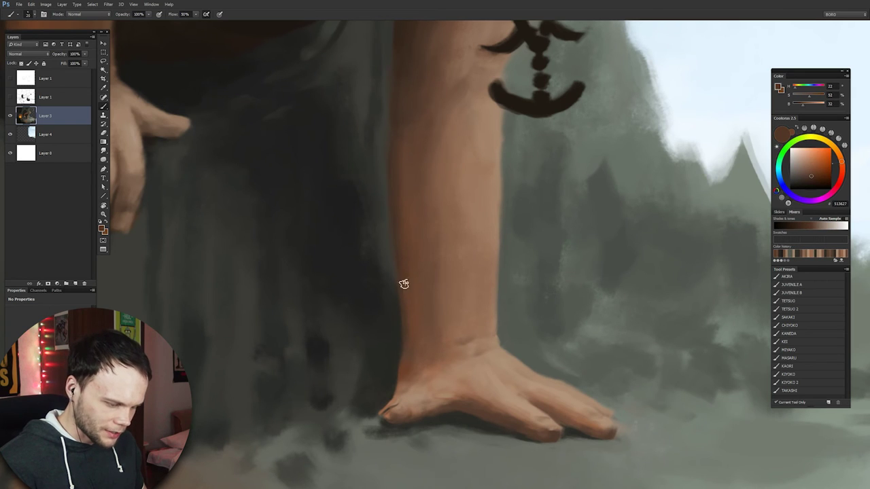
pyautogui.keyDown('alt'); pyautogui.click(393, 387); pyautogui.keyUp('alt')
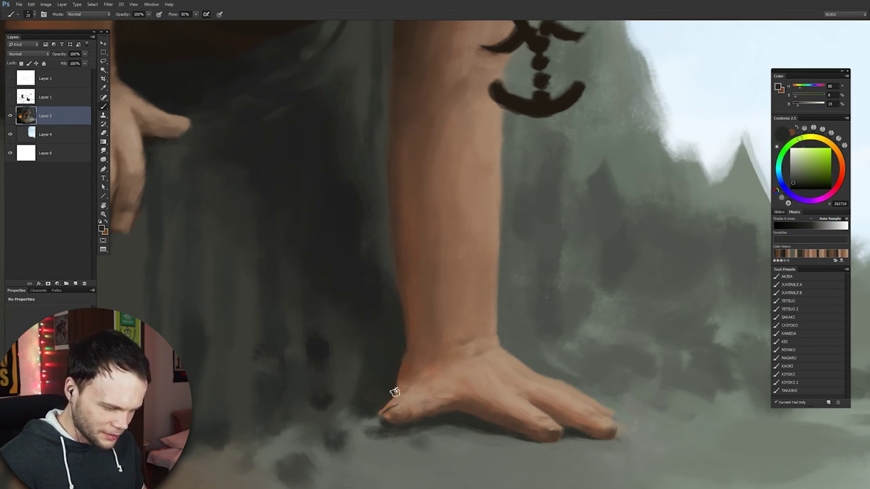
pyautogui.moveTo(500, 356); pyautogui.dragTo(514, 302)
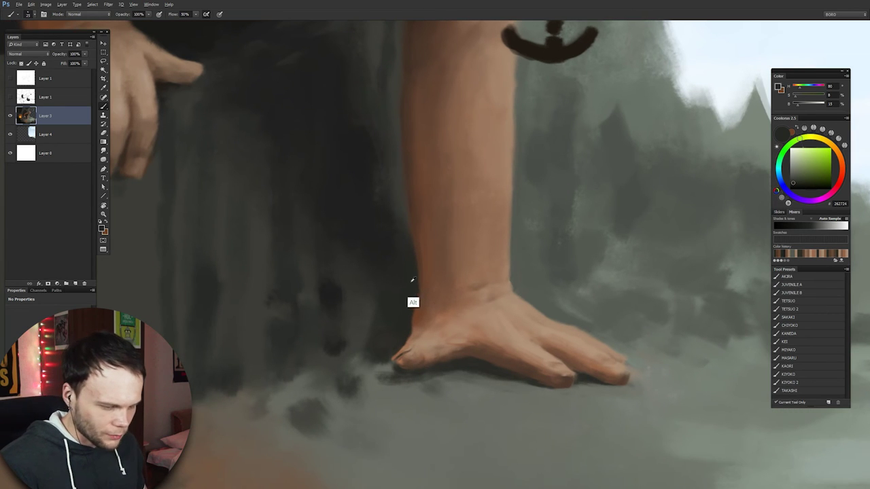
pyautogui.scroll(-2, 490, 331)
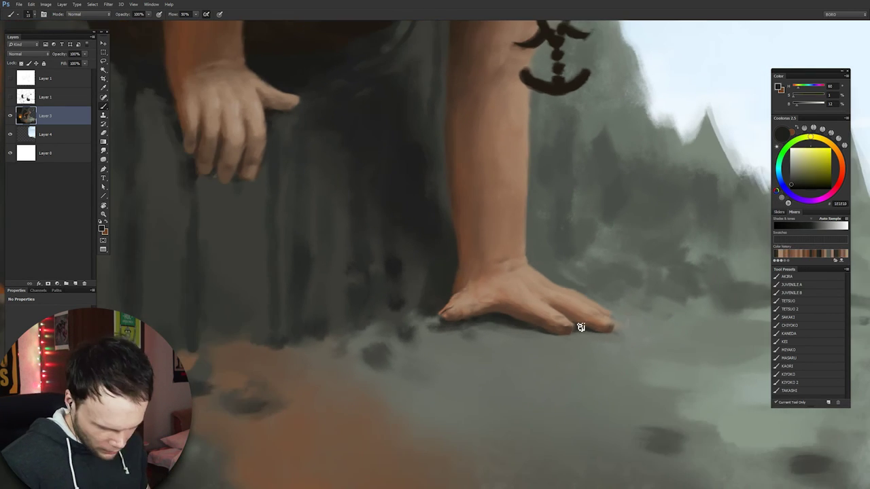
pyautogui.scroll(-2, 530, 351)
pyautogui.scroll(-2, 469, 347)
pyautogui.keyDown('alt'); pyautogui.click(390, 299); pyautogui.keyUp('alt')
pyautogui.scroll(-1, 390, 299)
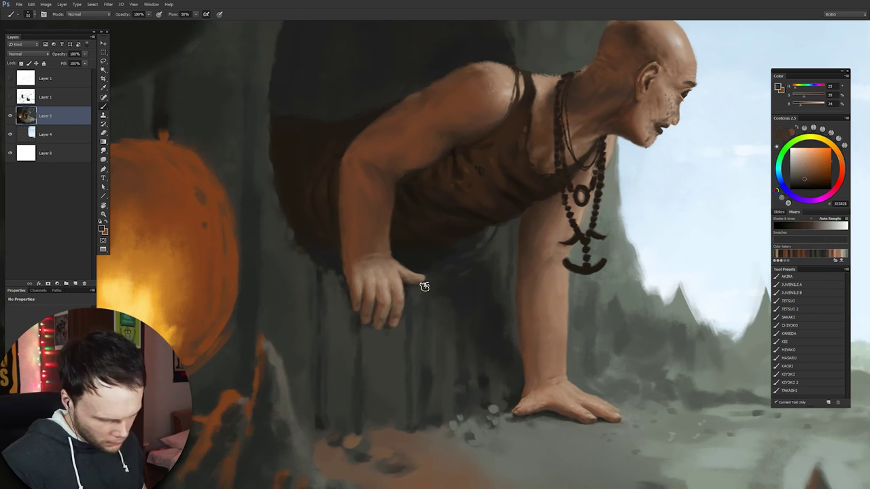
pyautogui.hscroll(-3, 365, 404)
# Mirror the painting and sample rock grey-green, finger browns, sky near-white and tan skin
pyautogui.press('h')
pyautogui.scroll(3, 443, 312)
pyautogui.keyDown('alt'); pyautogui.click(443, 311); pyautogui.keyUp('alt')
pyautogui.scroll(2, 443, 311)
pyautogui.hscroll(2, 443, 311)
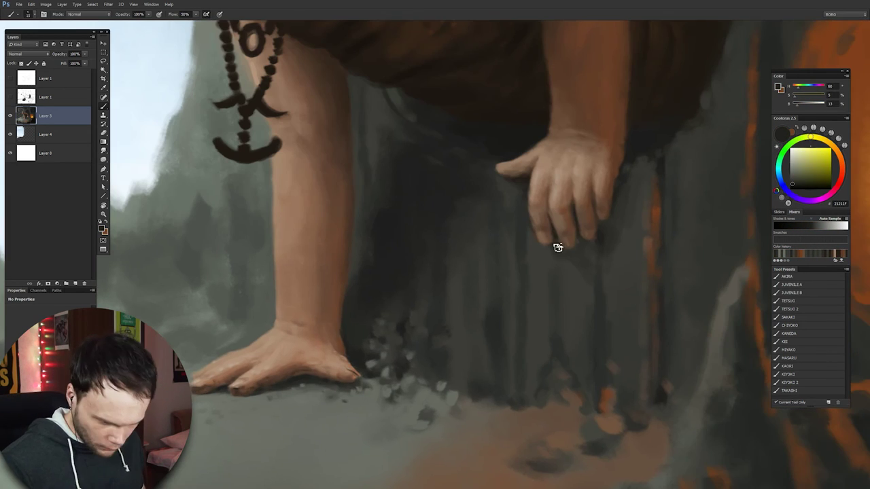
pyautogui.keyDown('alt'); pyautogui.click(539, 212); pyautogui.keyUp('alt')
pyautogui.moveTo(597, 231); pyautogui.dragTo(561, 250)
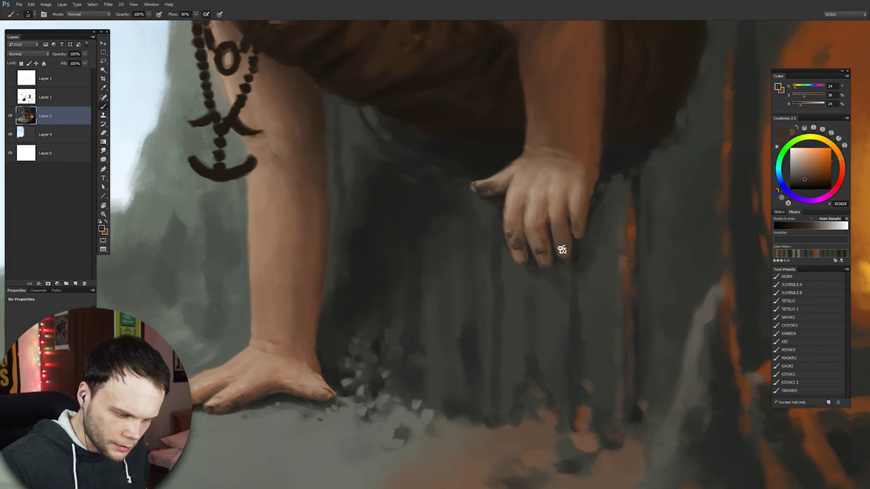
pyautogui.keyDown('alt'); pyautogui.click(544, 241); pyautogui.keyUp('alt')
pyautogui.keyDown('alt'); pyautogui.click(540, 249); pyautogui.keyUp('alt')
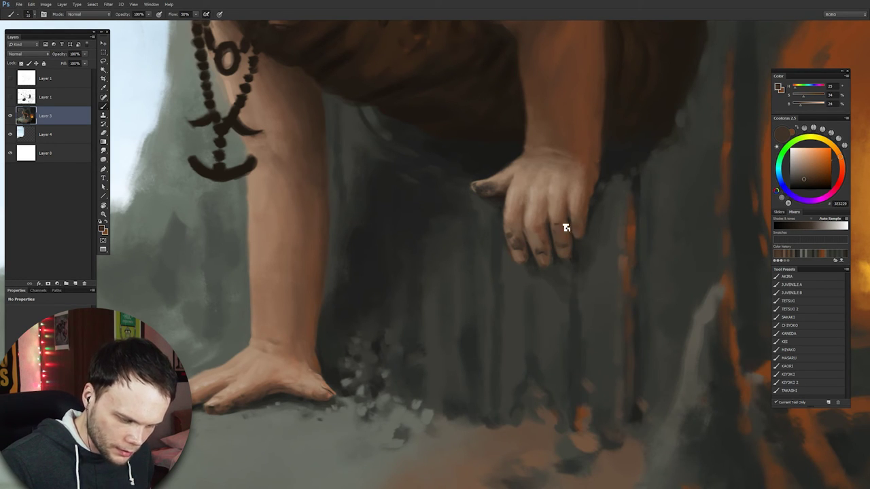
pyautogui.moveTo(565, 230); pyautogui.dragTo(500, 243)
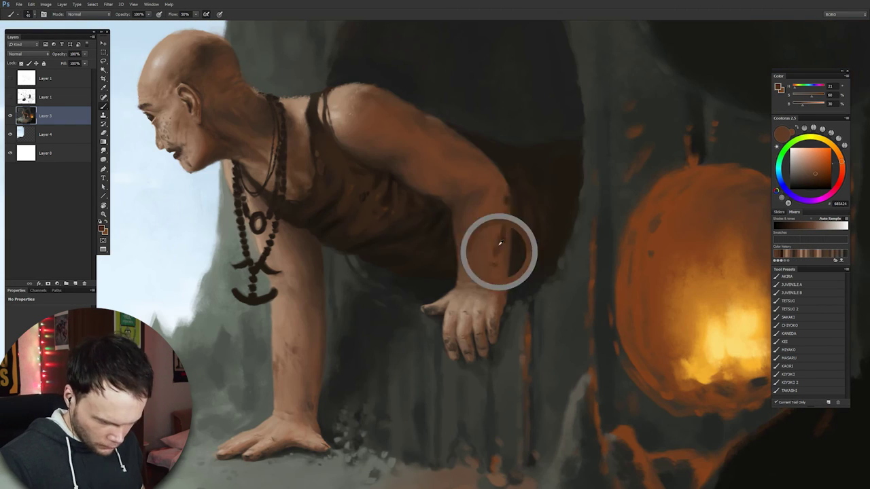
pyautogui.keyDown('alt'); pyautogui.click(500, 242); pyautogui.keyUp('alt')
pyautogui.scroll(-2, 647, 237)
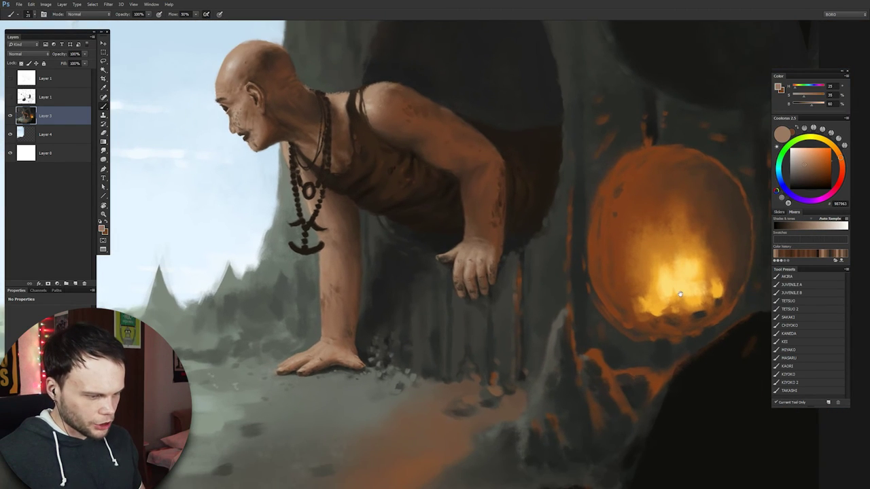
pyautogui.scroll(2, 682, 297)
pyautogui.scroll(2, 374, 304)
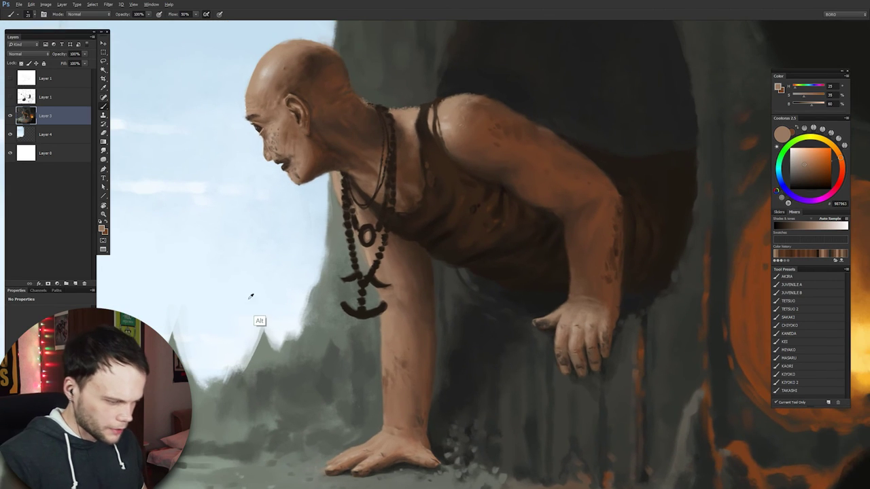
pyautogui.keyDown('alt'); pyautogui.click(242, 298); pyautogui.keyUp('alt')
pyautogui.scroll(1, 306, 306)
pyautogui.scroll(2, 385, 312)
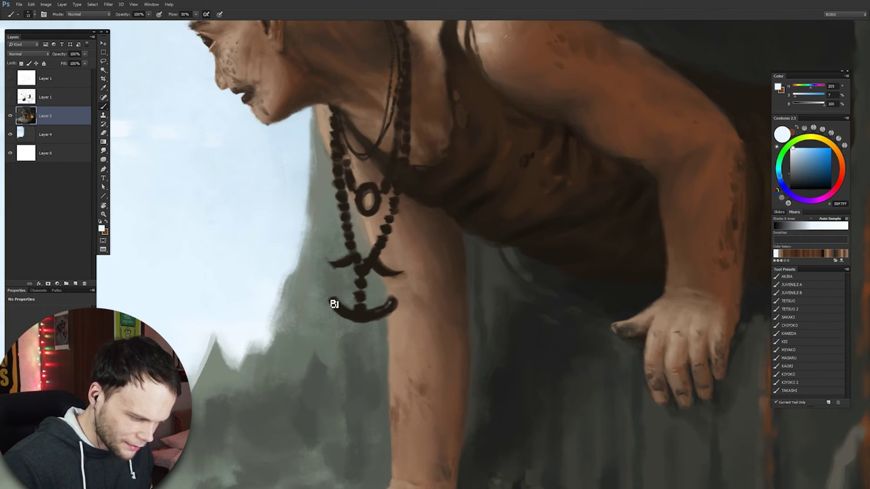
pyautogui.keyDown('alt'); pyautogui.click(356, 237); pyautogui.keyUp('alt')
pyautogui.scroll(-2, 456, 293)
pyautogui.scroll(-1, 455, 294)
pyautogui.scroll(-3, 627, 266)
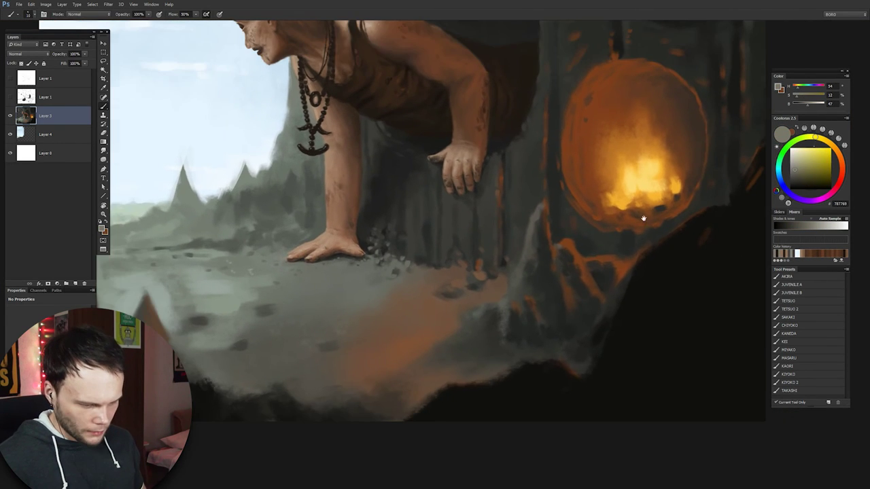
# Paint two tiny near-black figures at the spire base, adding orange highlights and a staff
pyautogui.moveTo(627, 276); pyautogui.dragTo(607, 323)
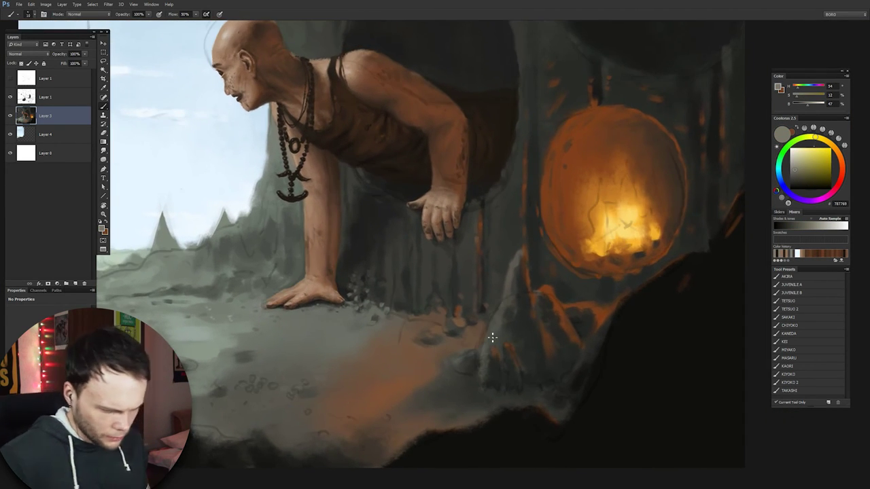
pyautogui.scroll(-2, 575, 306)
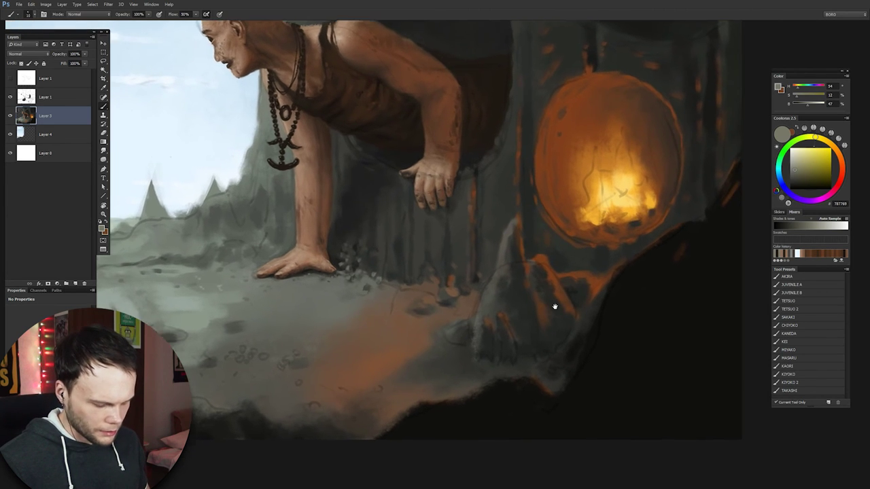
pyautogui.keyDown('alt'); pyautogui.scroll(2, 584, 320); pyautogui.keyUp('alt')
pyautogui.keyDown('alt'); pyautogui.click(583, 344); pyautogui.keyUp('alt')
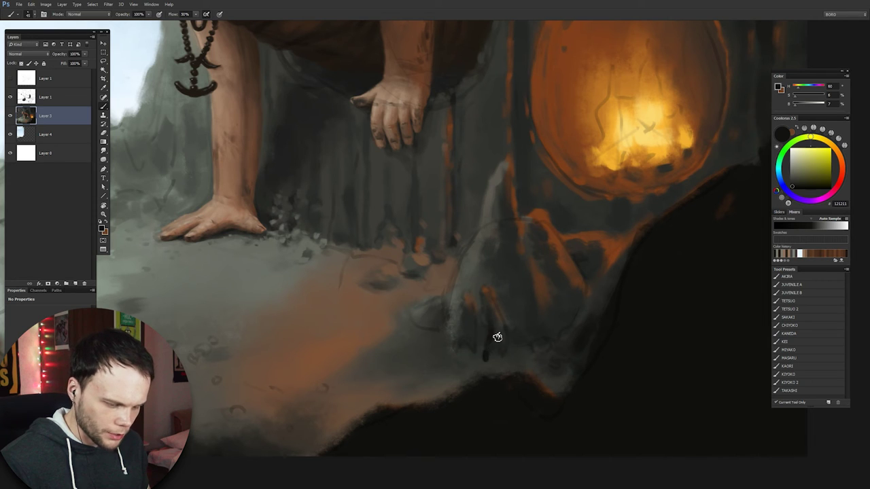
pyautogui.moveTo(489, 358)
pyautogui.mouseDown()
pyautogui.moveTo(487, 306)
pyautogui.moveTo(468, 319)
pyautogui.moveTo(460, 307)
pyautogui.moveTo(459, 255)
pyautogui.mouseUp()
pyautogui.moveTo(457, 329); pyautogui.dragTo(488, 332)
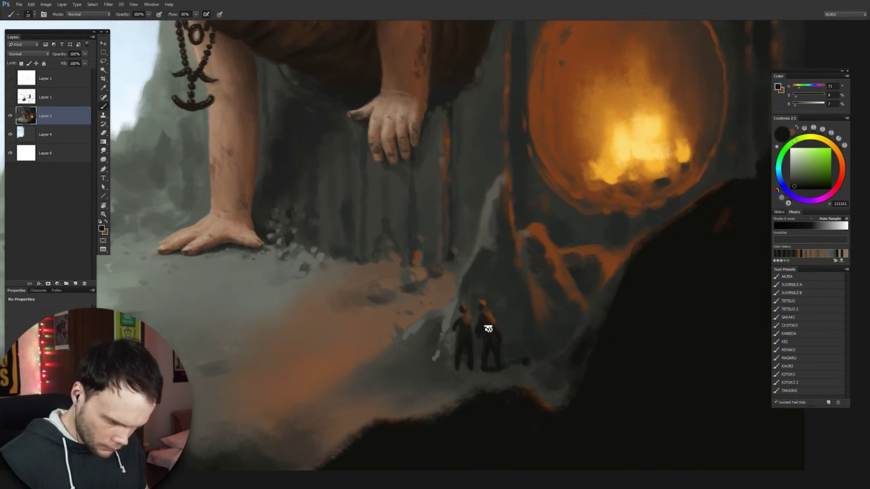
pyautogui.keyDown('alt'); pyautogui.click(534, 354); pyautogui.keyUp('alt')
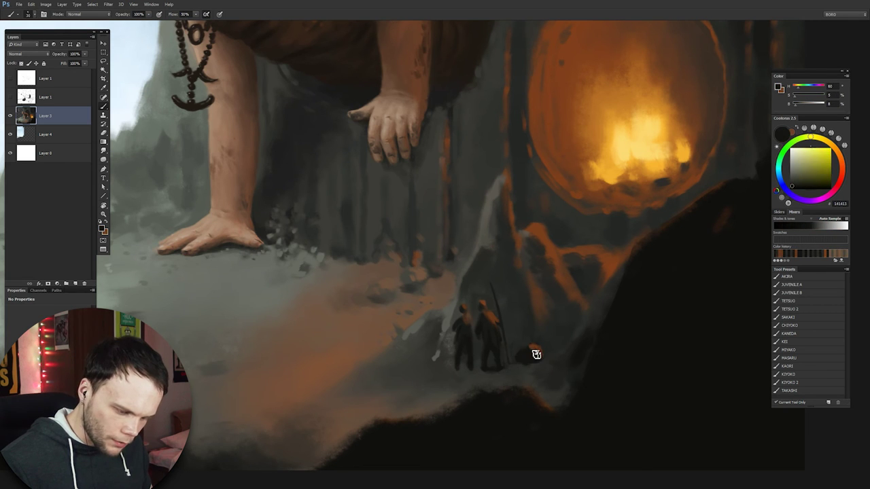
pyautogui.scroll(3, 472, 336)
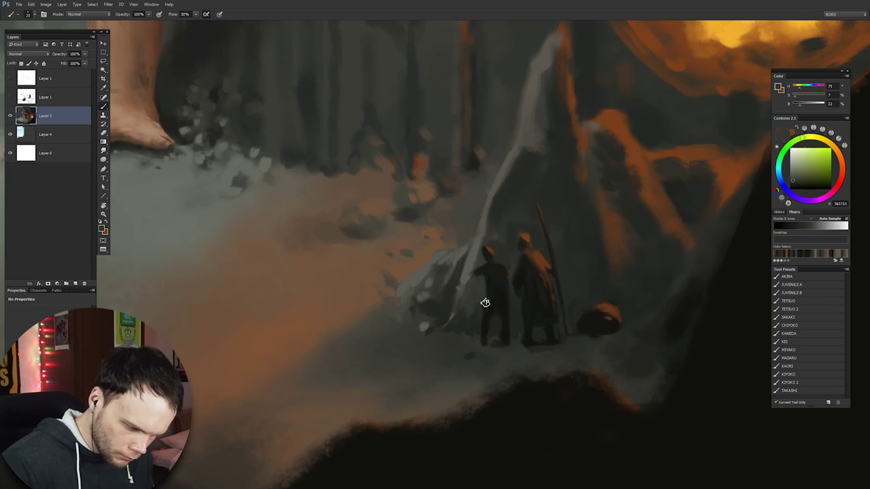
pyautogui.scroll(-1, 531, 279)
pyautogui.scroll(-5, 531, 279)
pyautogui.scroll(5, 453, 314)
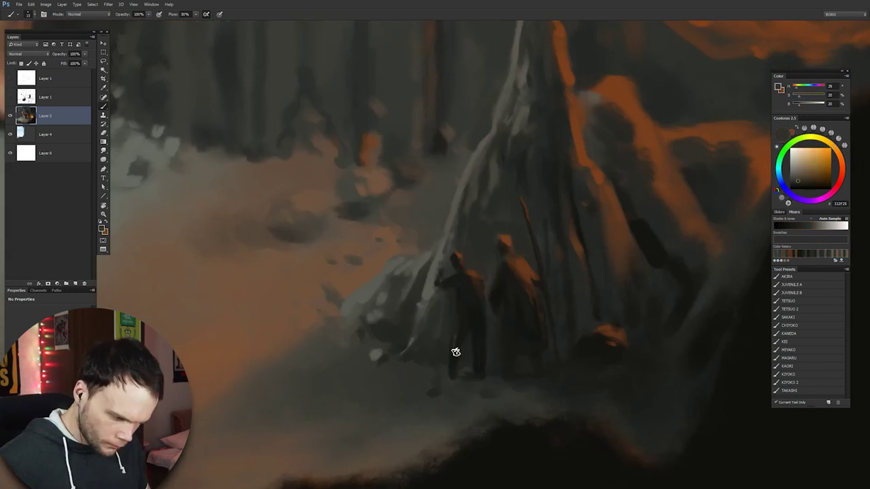
pyautogui.scroll(-3, 621, 376)
pyautogui.scroll(-1, 594, 295)
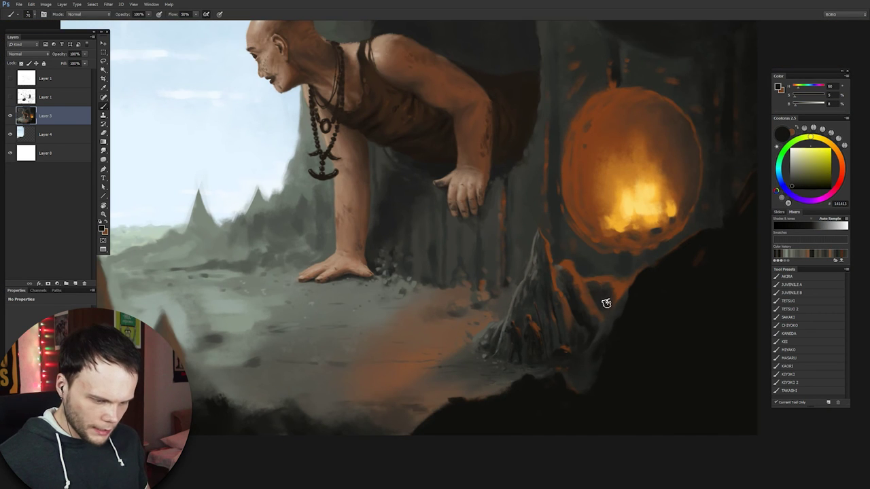
# Sample grey-green rock and ground tones around the lower-left stalagmites
pyautogui.keyDown('alt'); pyautogui.click(609, 265); pyautogui.keyUp('alt')
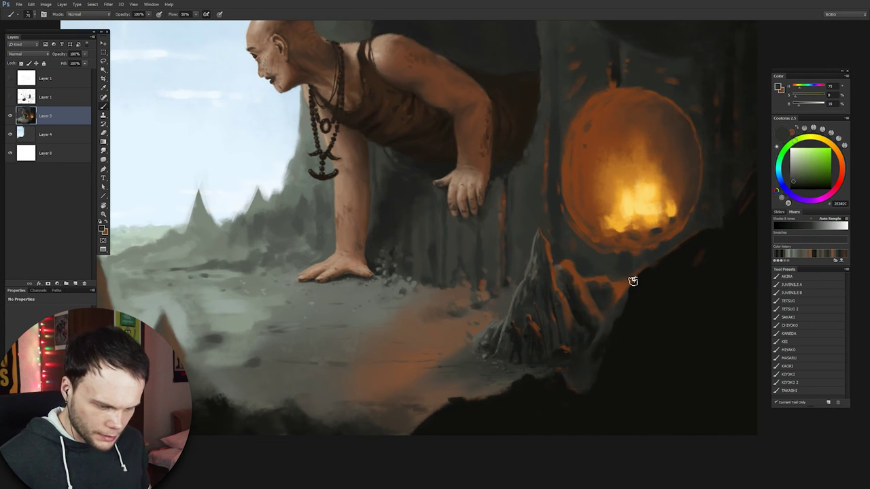
pyautogui.scroll(1, 643, 272)
pyautogui.scroll(-3, 646, 299)
pyautogui.scroll(1, 611, 319)
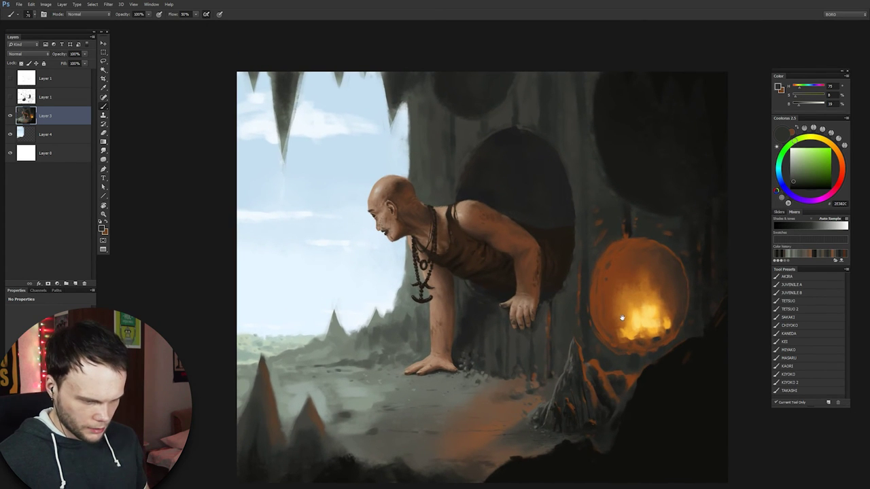
pyautogui.scroll(2, 537, 376)
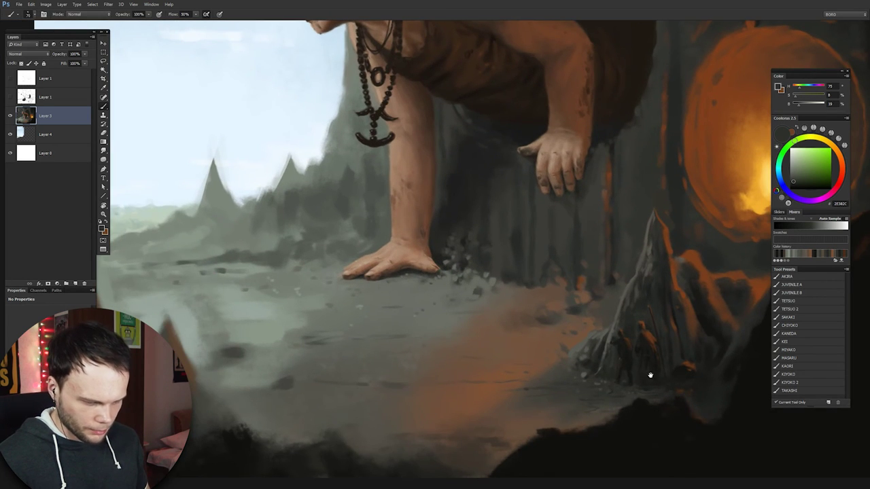
pyautogui.scroll(-3, 651, 377)
pyautogui.scroll(2, 208, 68)
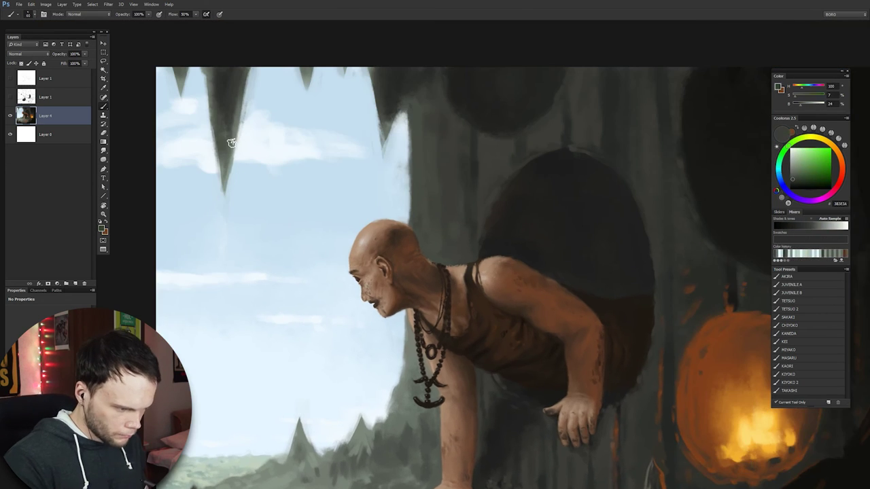
pyautogui.scroll(2, 265, 154)
pyautogui.scroll(-2, 265, 154)
pyautogui.moveTo(305, 231); pyautogui.dragTo(178, 163)
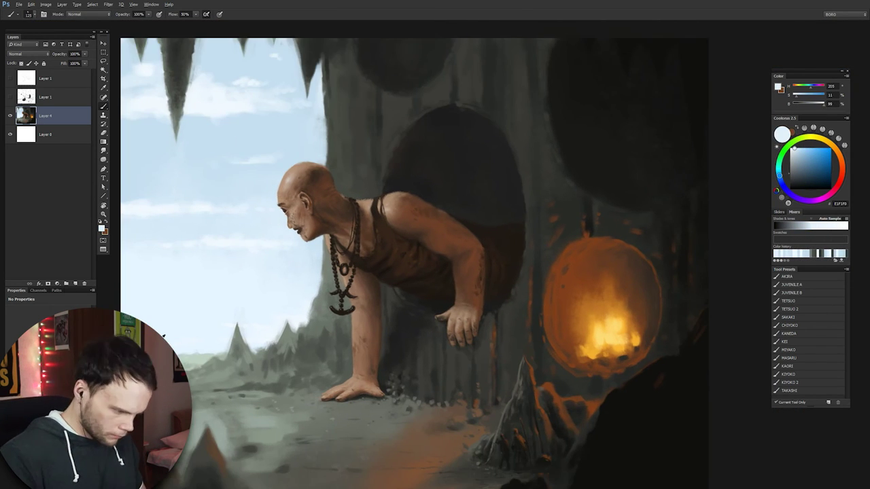
pyautogui.scroll(1, 227, 352)
pyautogui.keyDown('alt'); pyautogui.click(209, 362); pyautogui.keyUp('alt')
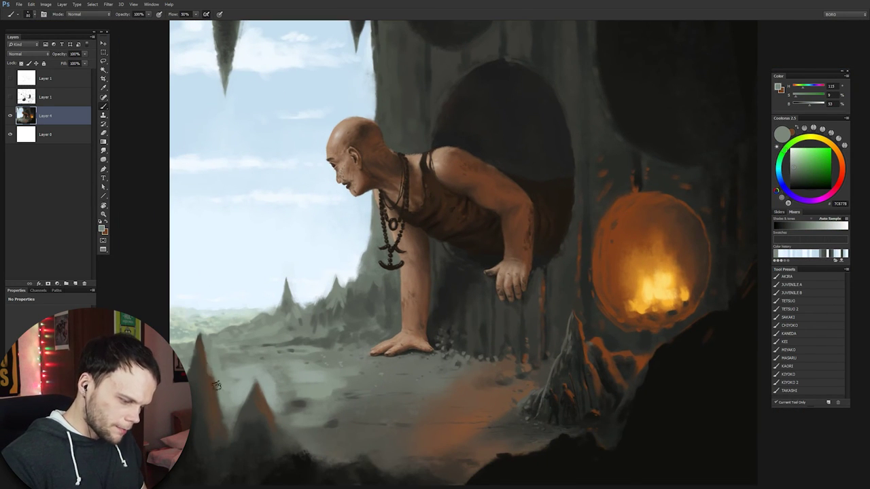
pyautogui.moveTo(214, 352); pyautogui.dragTo(243, 346)
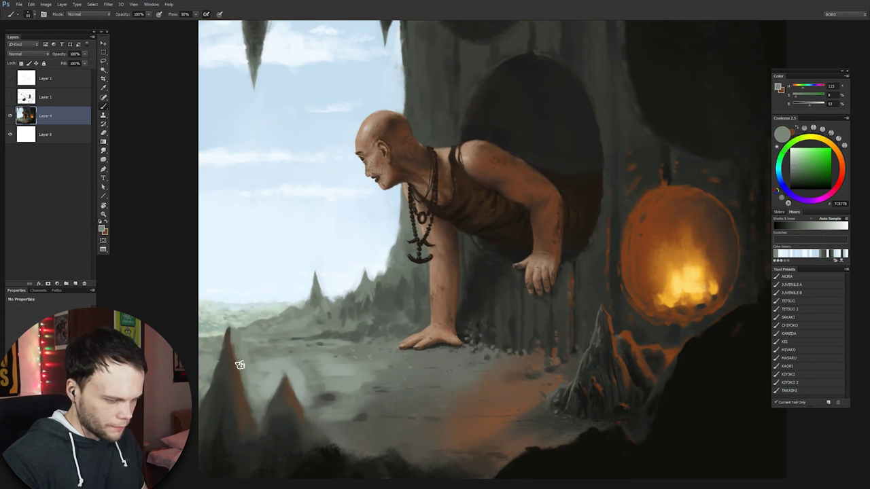
pyautogui.keyDown('alt'); pyautogui.click(232, 337); pyautogui.keyUp('alt')
pyautogui.keyDown('alt'); pyautogui.click(225, 340); pyautogui.keyUp('alt')
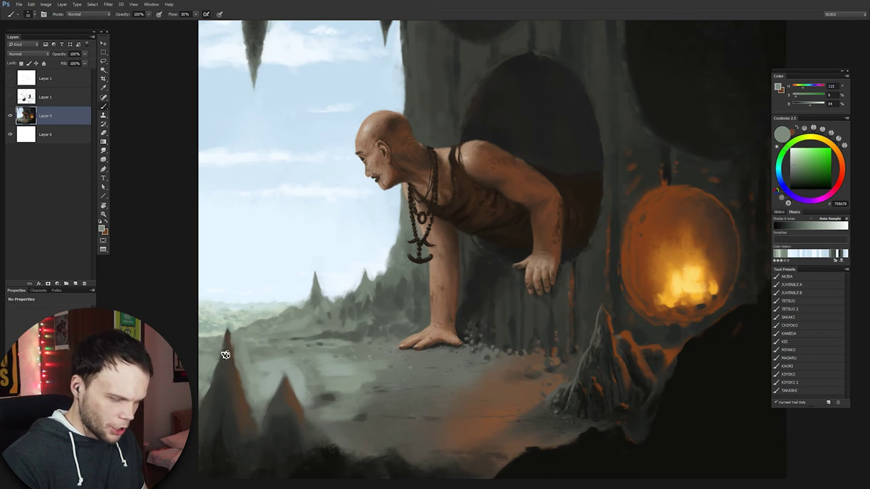
pyautogui.keyDown('alt'); pyautogui.click(217, 364); pyautogui.keyUp('alt')
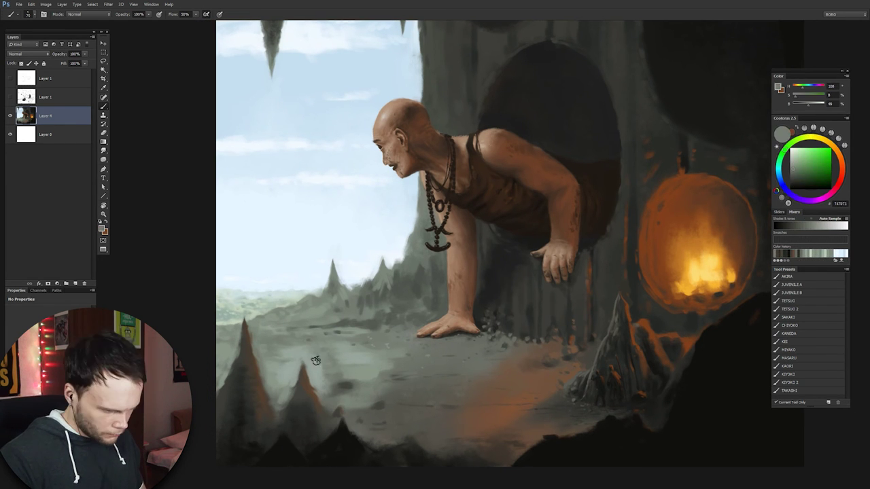
pyautogui.scroll(1, 380, 347)
pyautogui.moveTo(380, 347); pyautogui.dragTo(146, 486)
# Hide the panels and sample fire-orb, dark grey and reddish-brown colours for the hanging rocks
pyautogui.press('f')
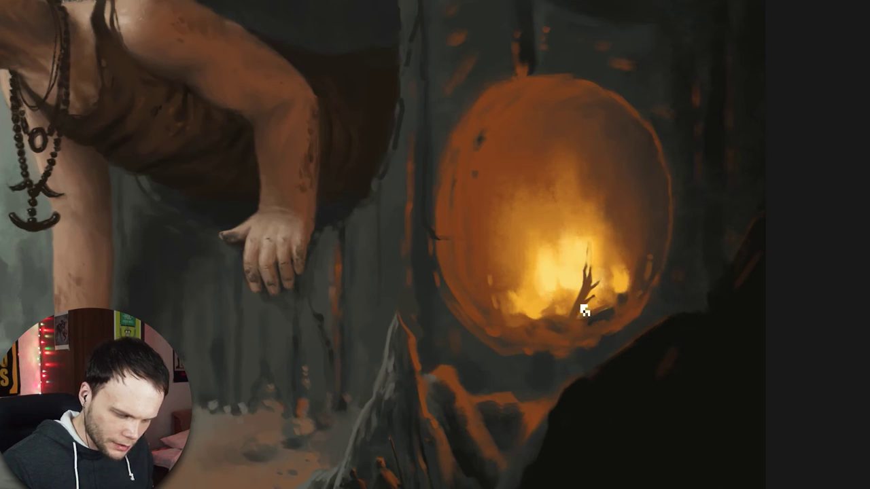
pyautogui.keyDown('alt'); pyautogui.click(590, 312); pyautogui.keyUp('alt')
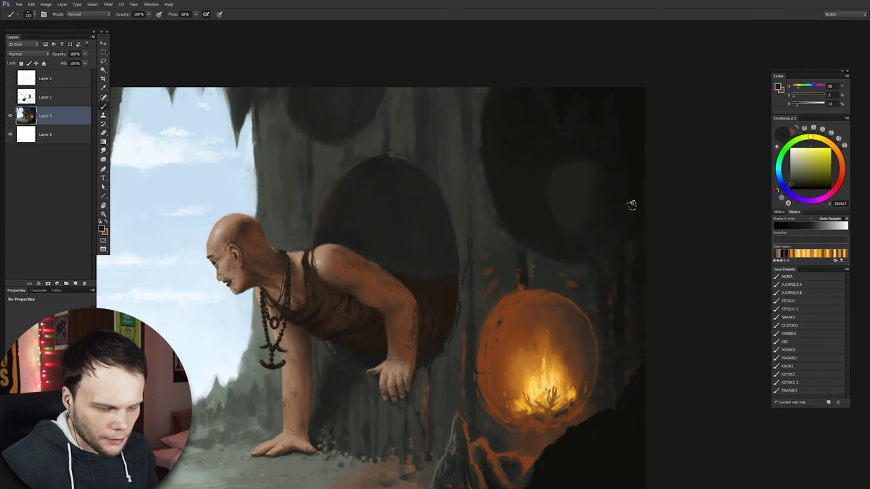
pyautogui.keyDown('alt'); pyautogui.click(537, 205); pyautogui.keyUp('alt')
pyautogui.keyDown('alt'); pyautogui.click(566, 225); pyautogui.keyUp('alt')
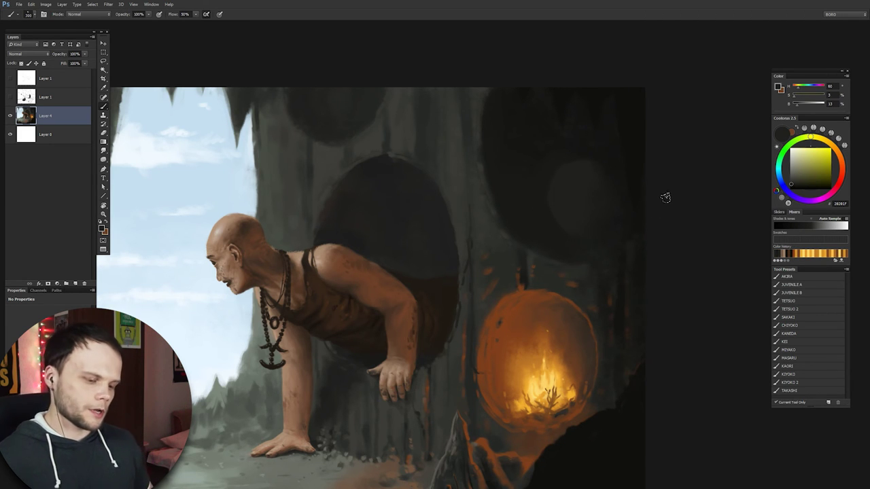
pyautogui.keyDown('alt'); pyautogui.click(565, 214); pyautogui.keyUp('alt')
pyautogui.scroll(-2, 613, 280)
pyautogui.scroll(2, 614, 280)
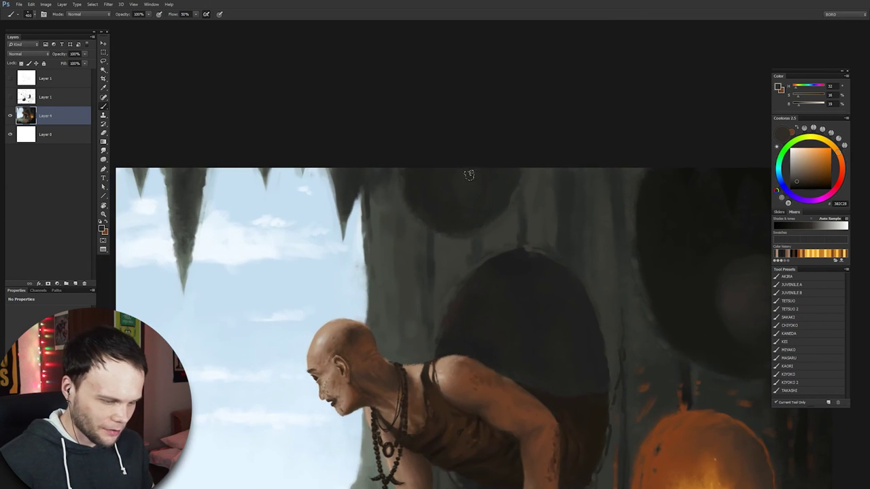
pyautogui.keyDown('alt'); pyautogui.click(485, 184); pyautogui.keyUp('alt')
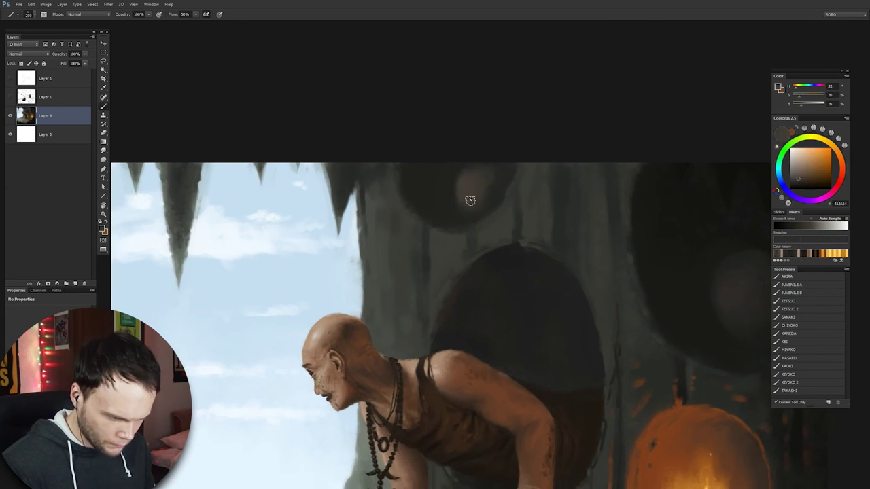
pyautogui.scroll(1, 463, 194)
pyautogui.scroll(-5, 437, 199)
pyautogui.scroll(5, 694, 270)
pyautogui.moveTo(489, 286); pyautogui.dragTo(8, 97)
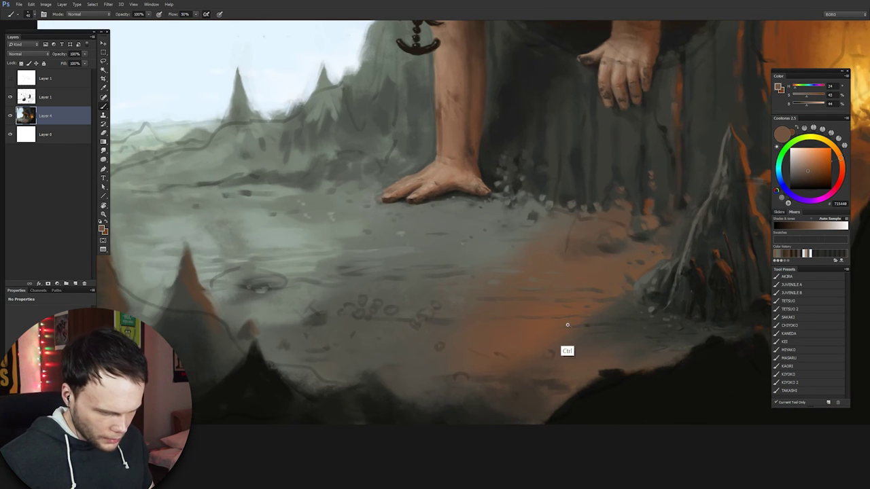
# Add a new layer, reset to default colours, then sample the lit ground brown and lighten it
pyautogui.moveTo(531, 361); pyautogui.dragTo(605, 297)
pyautogui.scroll(1, 591, 340)
pyautogui.hotkey('ctrl', 'shift', 'alt', 'n')
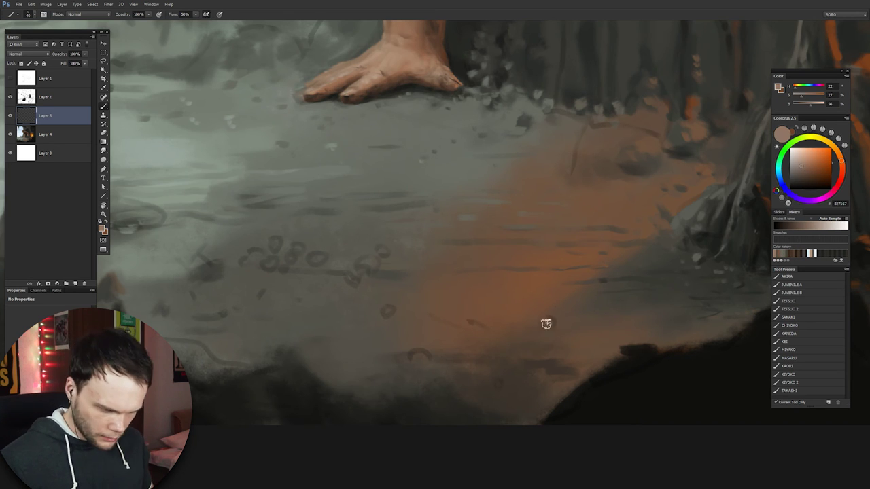
pyautogui.moveTo(548, 325); pyautogui.dragTo(614, 349)
pyautogui.press('g')
pyautogui.press('d')
pyautogui.press('x')
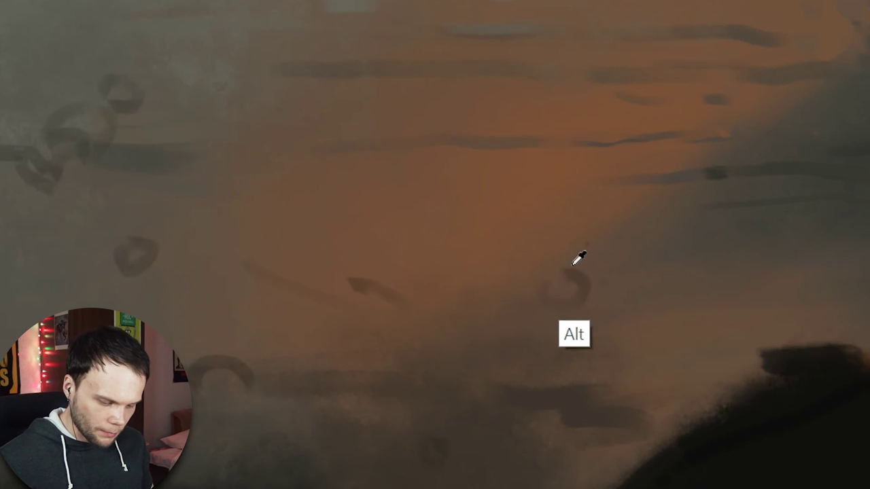
pyautogui.keyDown('alt'); pyautogui.click(612, 324); pyautogui.keyUp('alt')
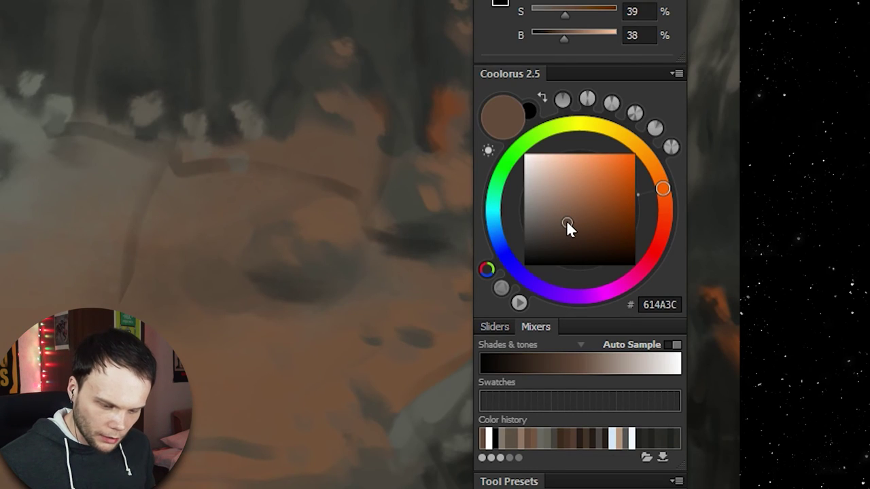
pyautogui.moveTo(567, 223); pyautogui.dragTo(556, 206)
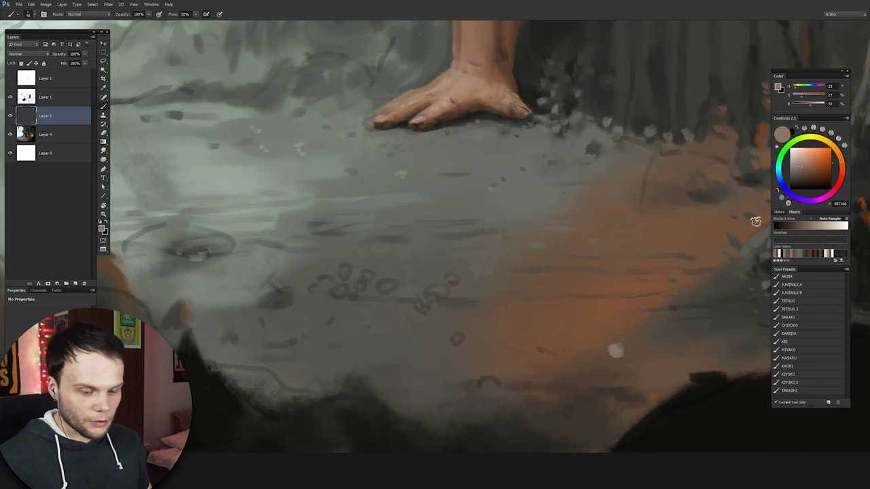
# Fill Layer 5 with solid white and lower its opacity to nearly transparent
pyautogui.click(104, 140)
pyautogui.press('d')
pyautogui.press('x')
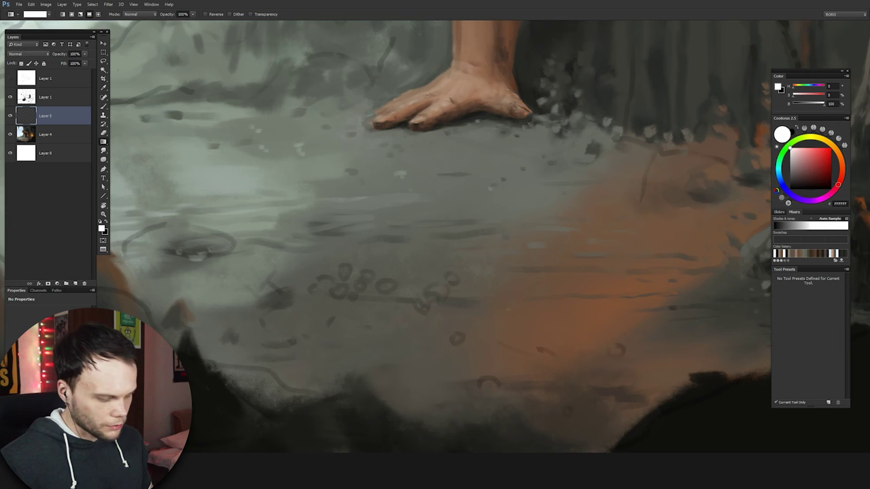
pyautogui.hotkey('alt', 'BackSpace')
pyautogui.moveTo(60, 55); pyautogui.dragTo(56, 64)
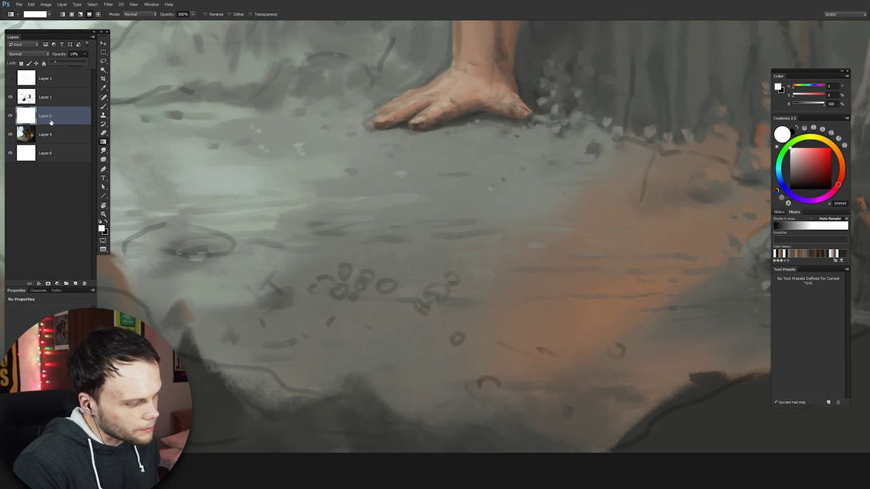
# Add Layer 6 for the skulls, sample the ground brown, and hide the sketch lines
pyautogui.hotkey('ctrl', 'shift', 'alt', 'n')
pyautogui.press('b')
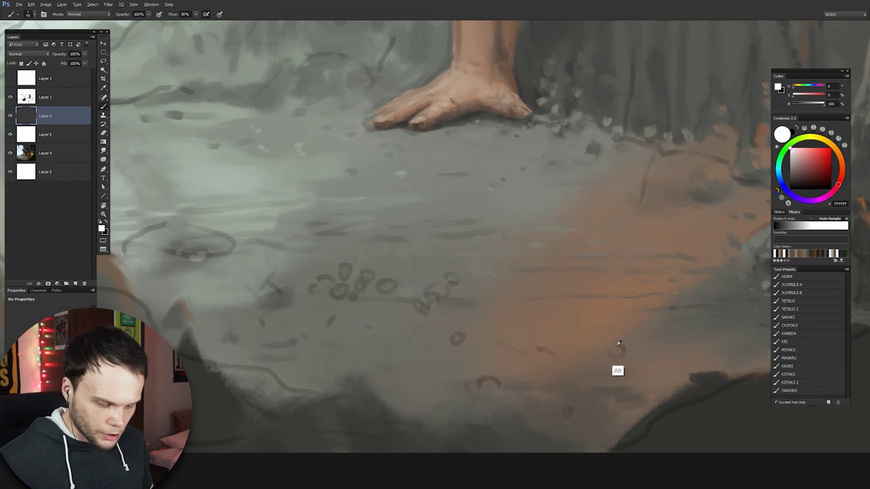
pyautogui.keyDown('alt'); pyautogui.click(615, 354); pyautogui.keyUp('alt')
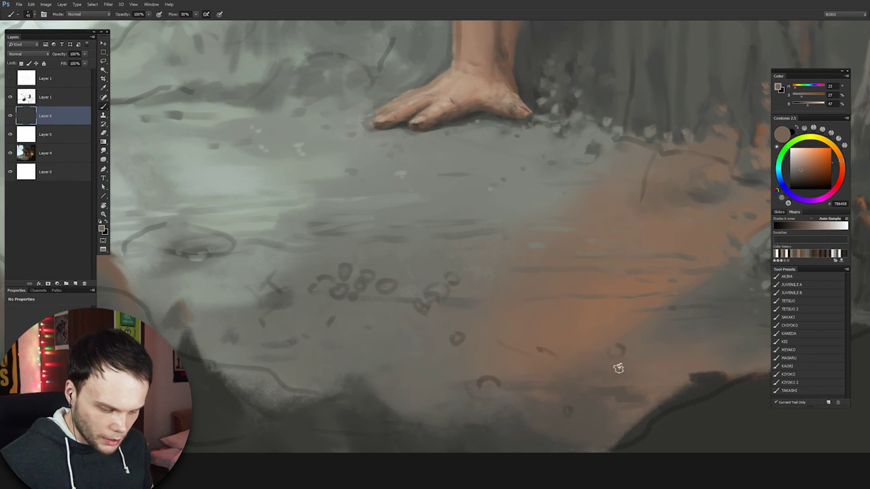
pyautogui.click(10, 97)
pyautogui.click(10, 134)
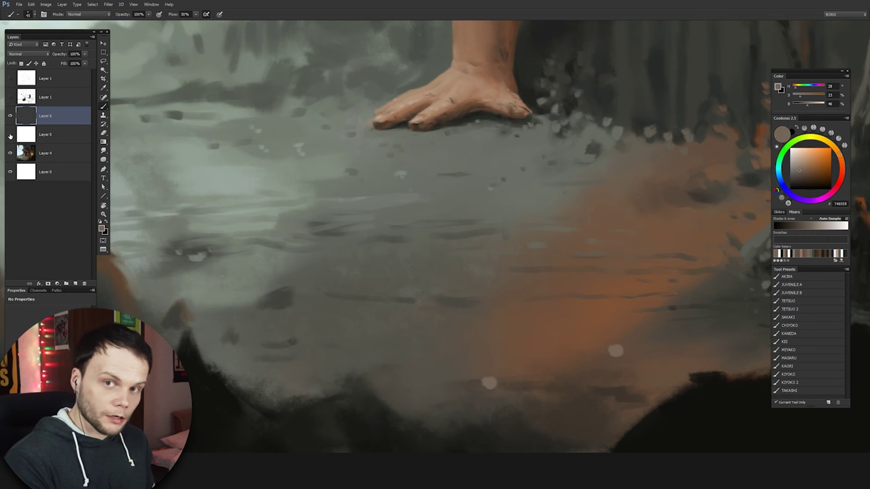
pyautogui.click(10, 135)
# Sample grey ground colours for the skulls, then browse the adjustment-layer and layer-effects menus
pyautogui.moveTo(544, 316); pyautogui.dragTo(581, 333)
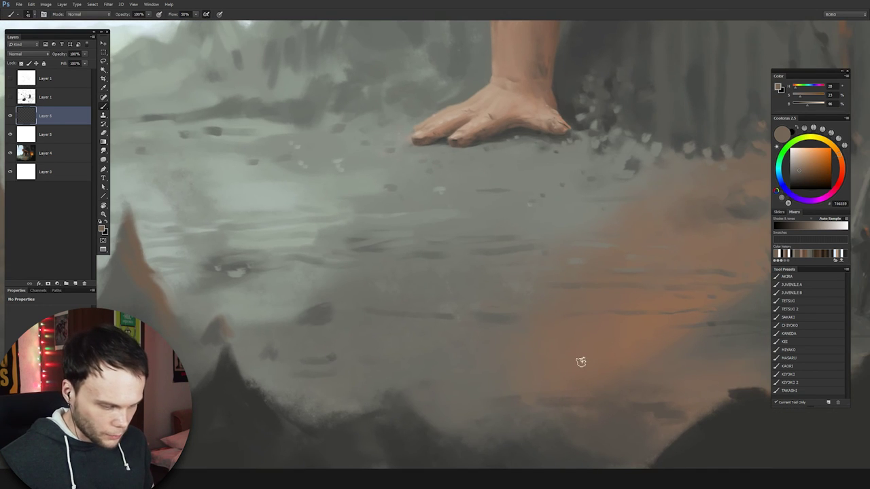
pyautogui.keyDown('alt'); pyautogui.click(457, 327); pyautogui.keyUp('alt')
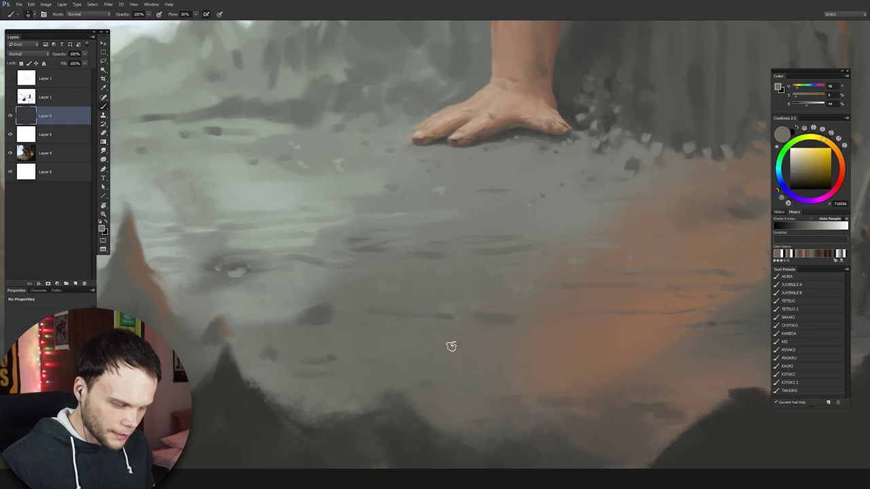
pyautogui.keyDown('alt'); pyautogui.click(433, 322); pyautogui.keyUp('alt')
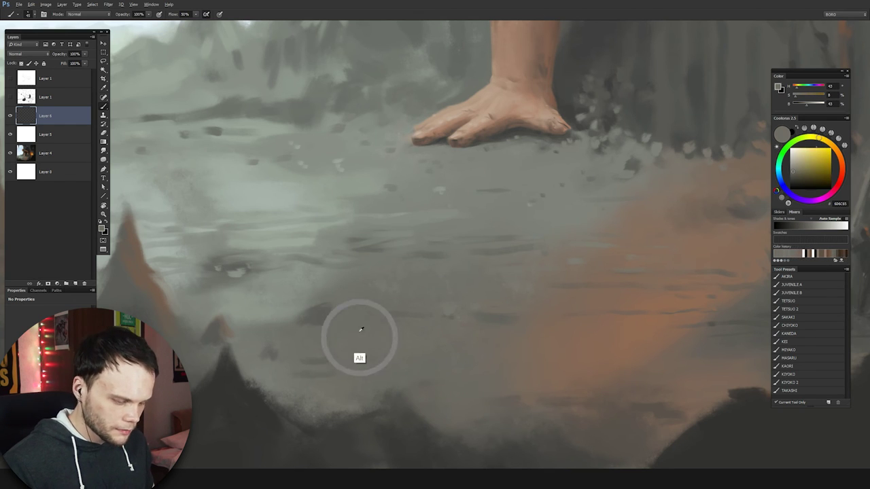
pyautogui.click(58, 283)
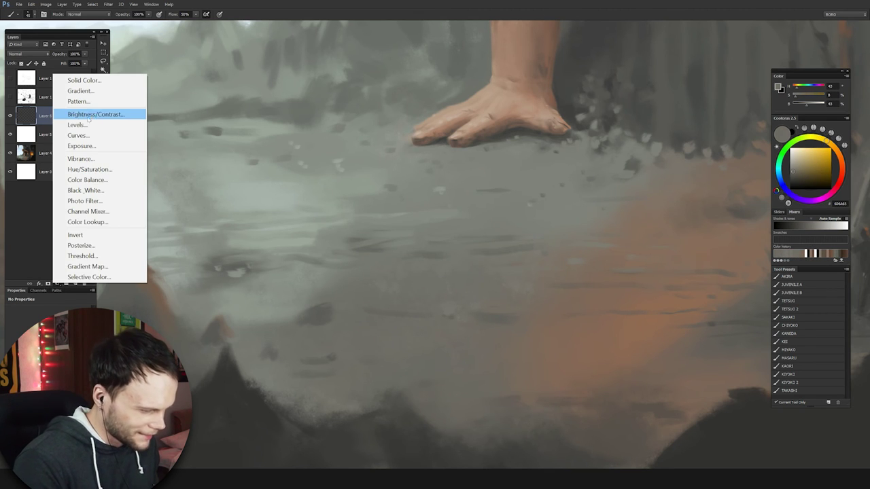
pyautogui.click(39, 283)
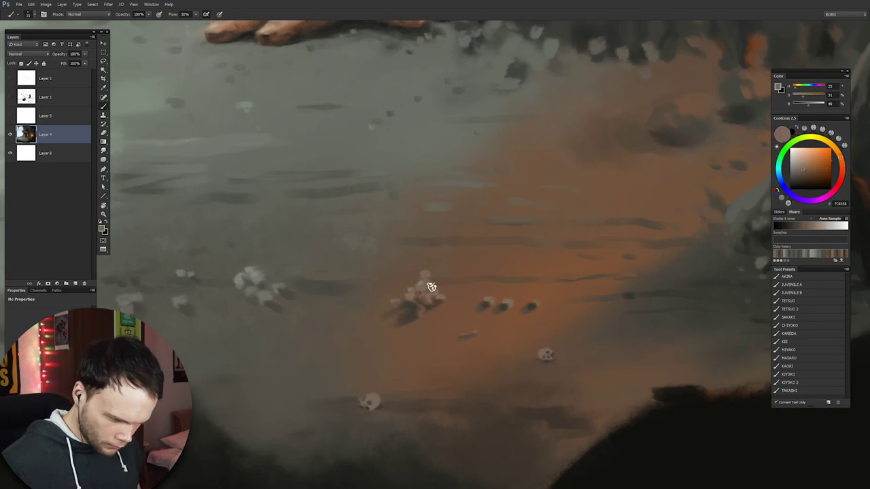
pyautogui.scroll(-3, 499, 294)
pyautogui.scroll(-2, 574, 292)
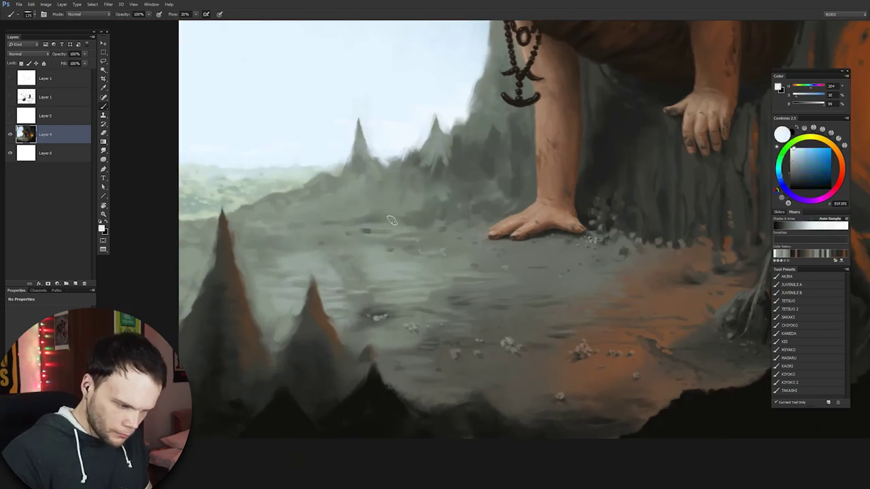
pyautogui.scroll(-3, 501, 223)
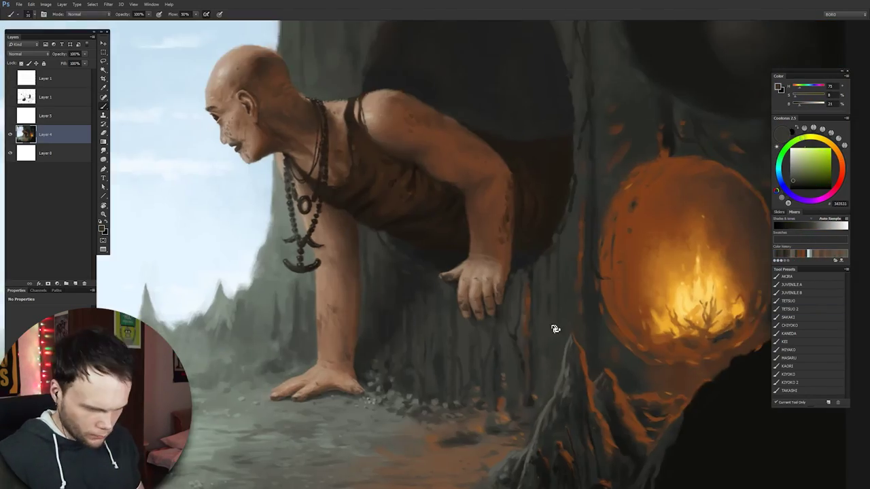
pyautogui.scroll(-5, 575, 357)
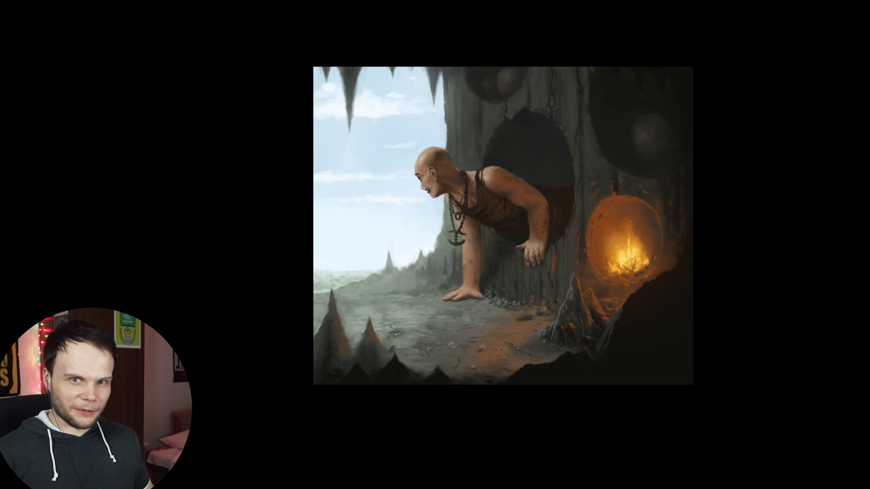
pyautogui.press('m')
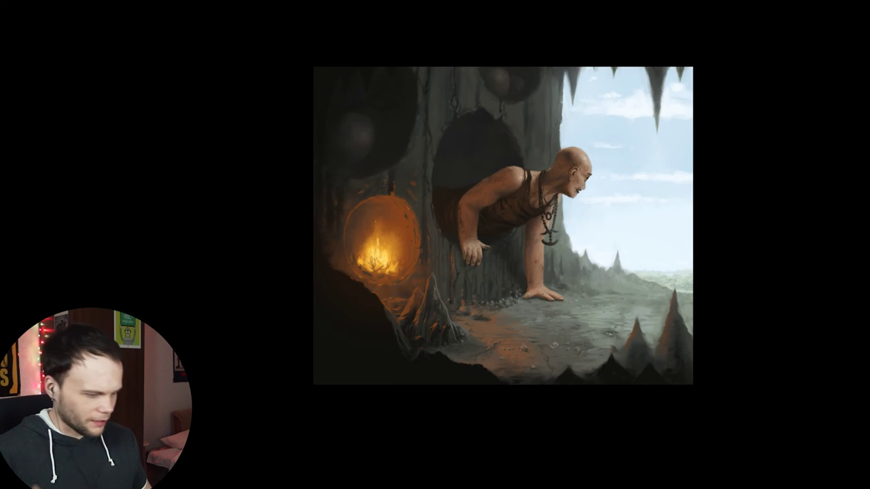